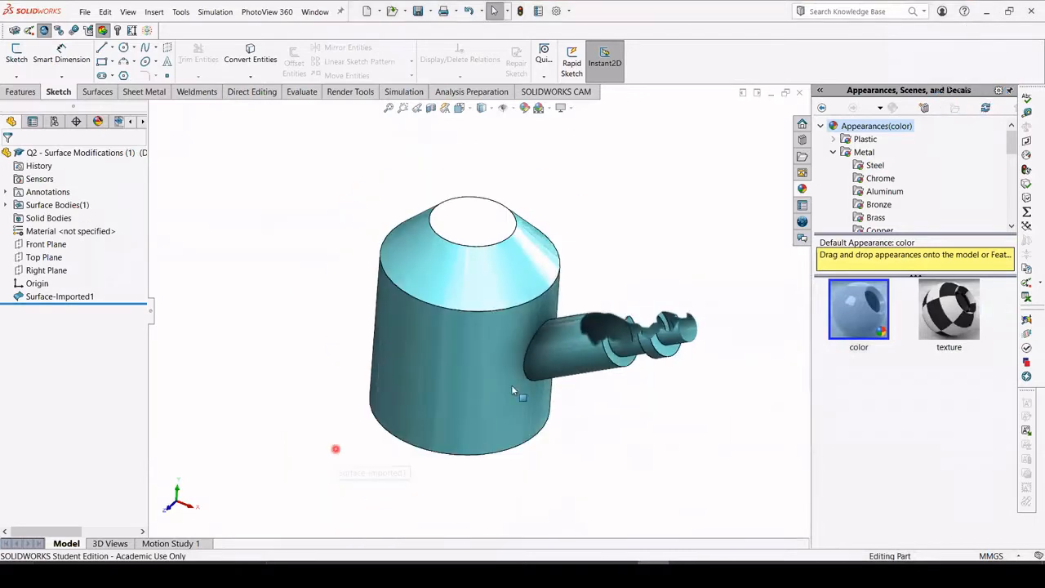
- Start a 3D sketch and draw a three-point arc of about 1.57 mm radius bridging the gap in the spout's open end edge
middle_click_drag(584, 360, 569, 325)
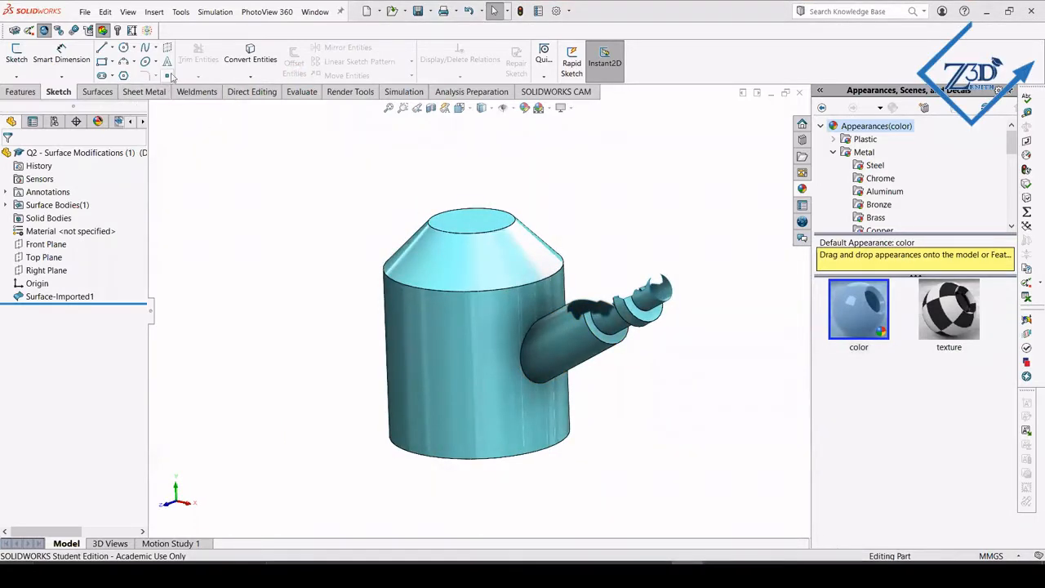
left_click(16, 75)
left_click(33, 103)
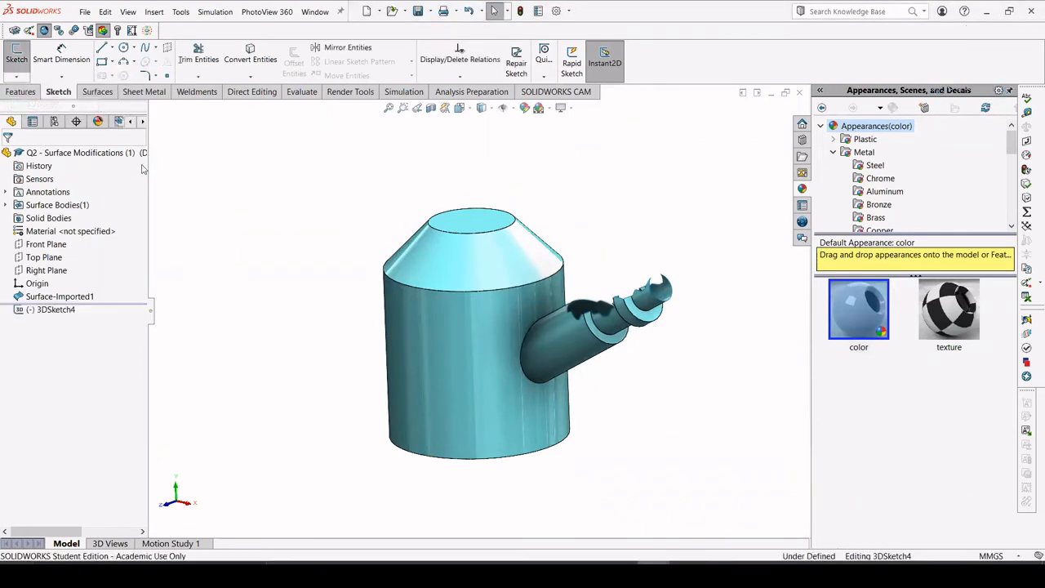
middle_click_drag(478, 338, 509, 352)
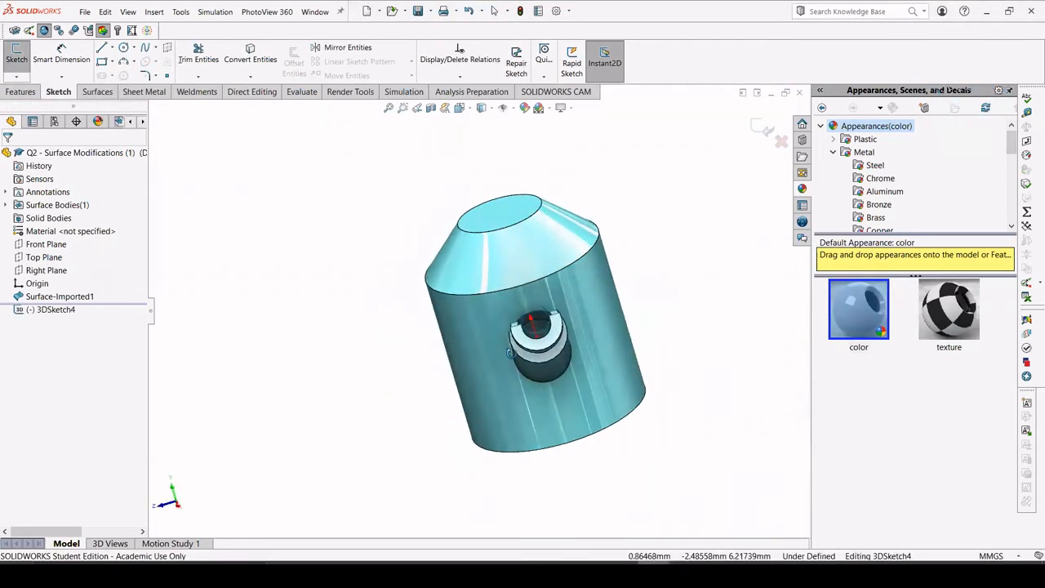
scroll(523, 293, "down", 5)
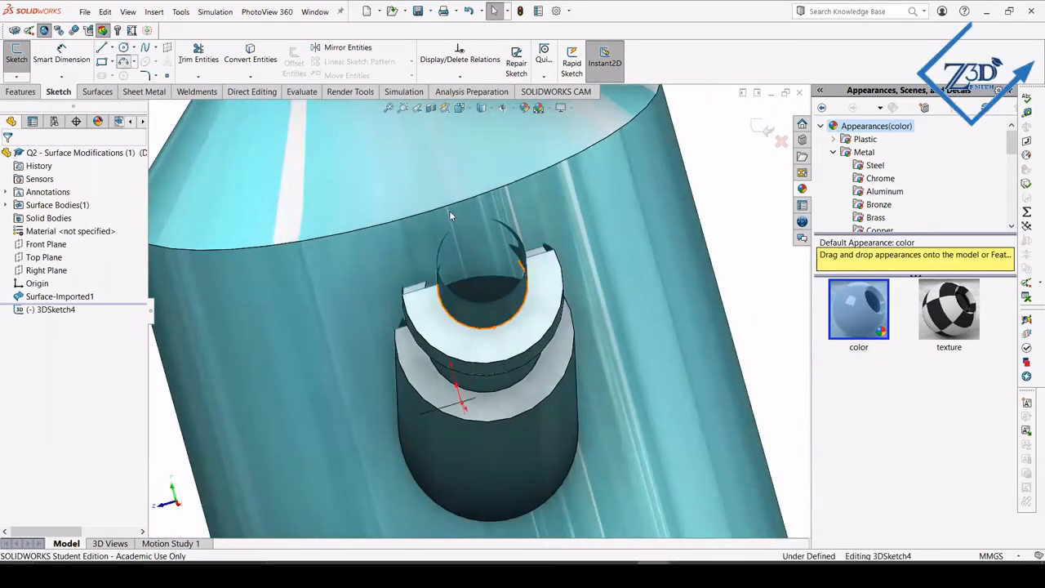
left_click(123, 62)
middle_click_drag(506, 278, 637, 255)
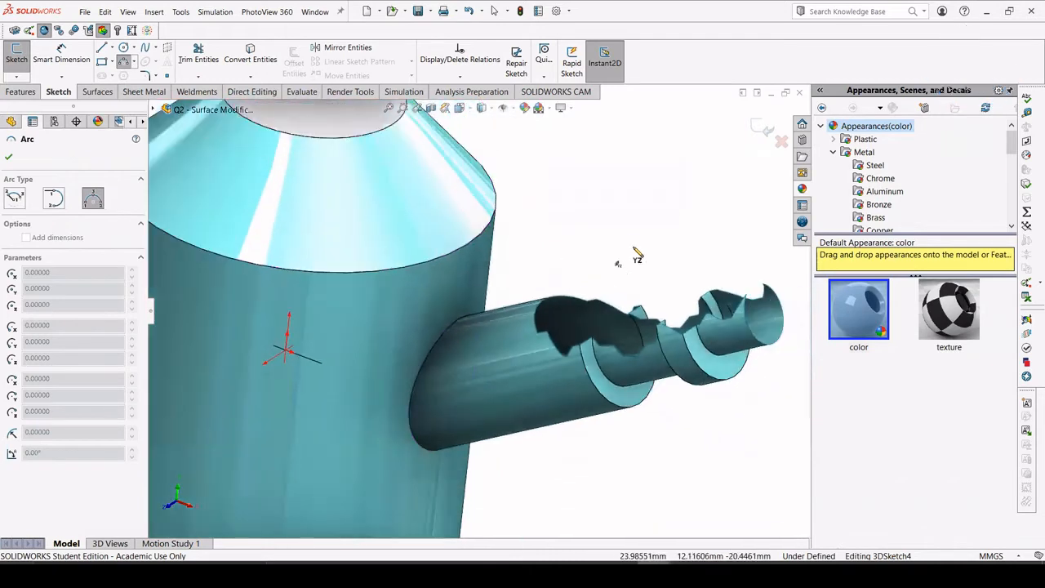
left_click(747, 295)
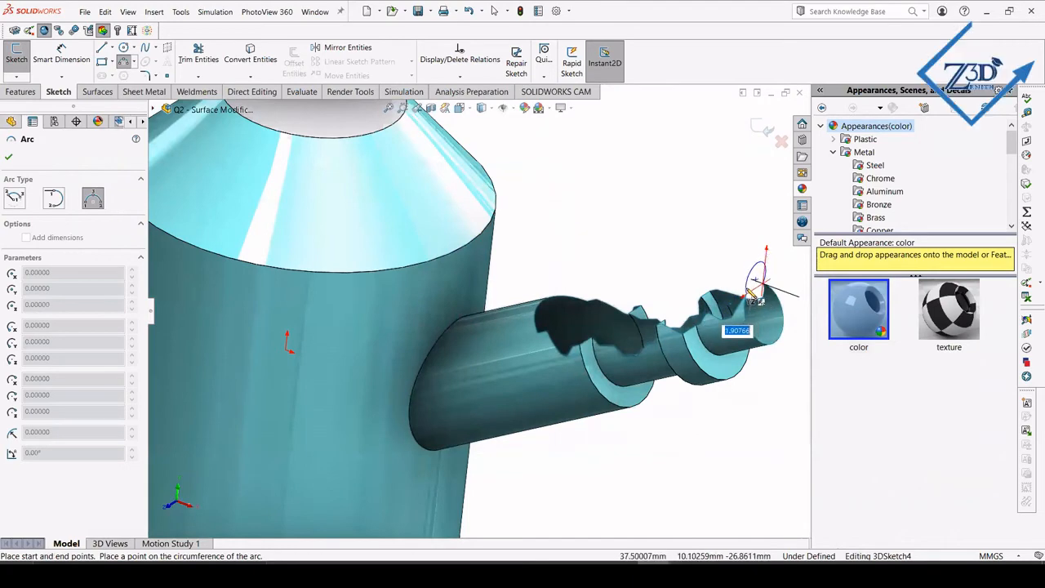
left_click(759, 292)
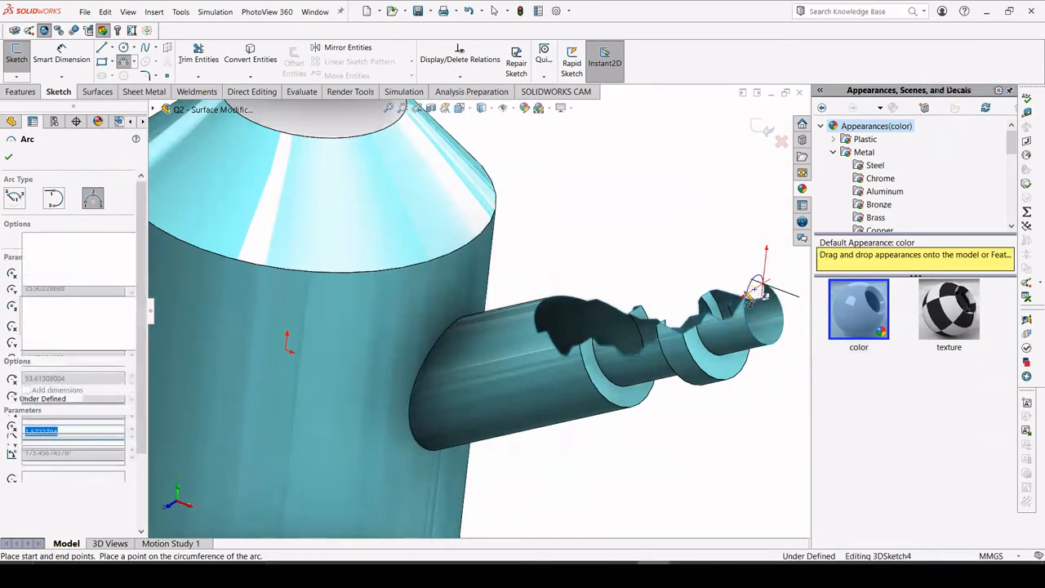
scroll(732, 308, "down", 3)
scroll(551, 275, "up", 8)
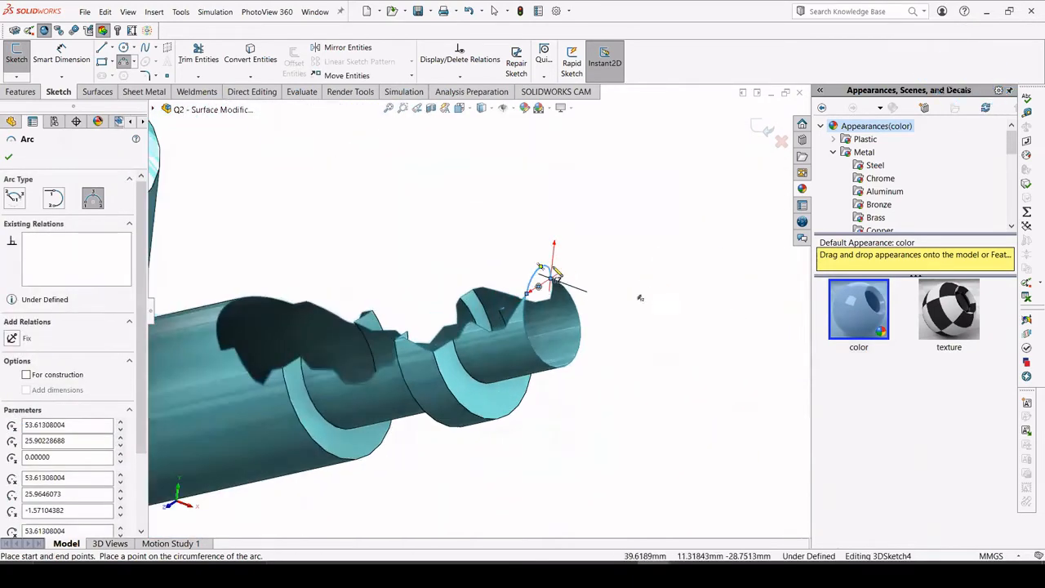
key("Escape")
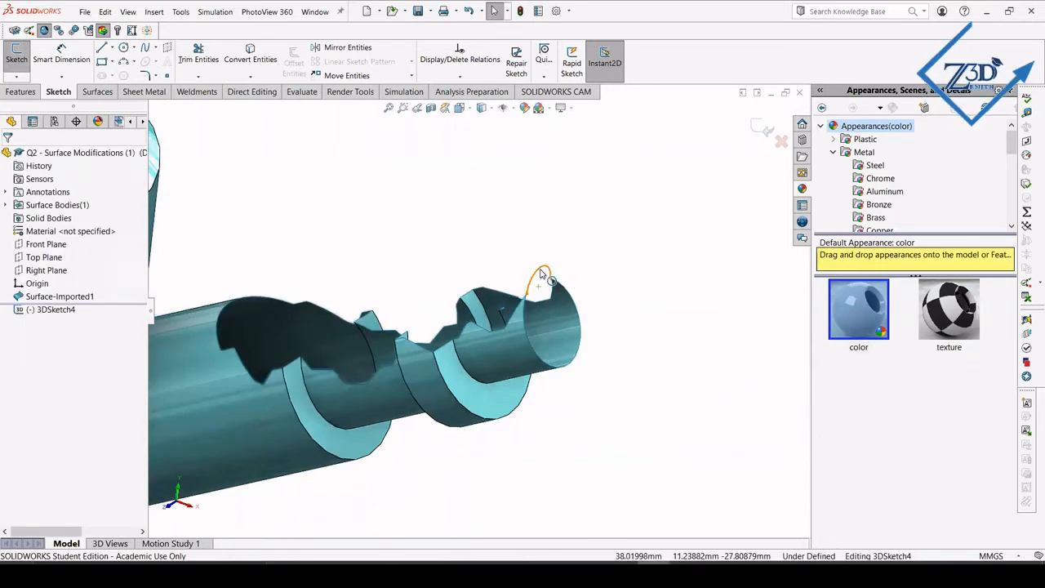
- Make the sketched arc coradial with the circular edge at the spout's end and close the 3D sketch
left_click(575, 297)
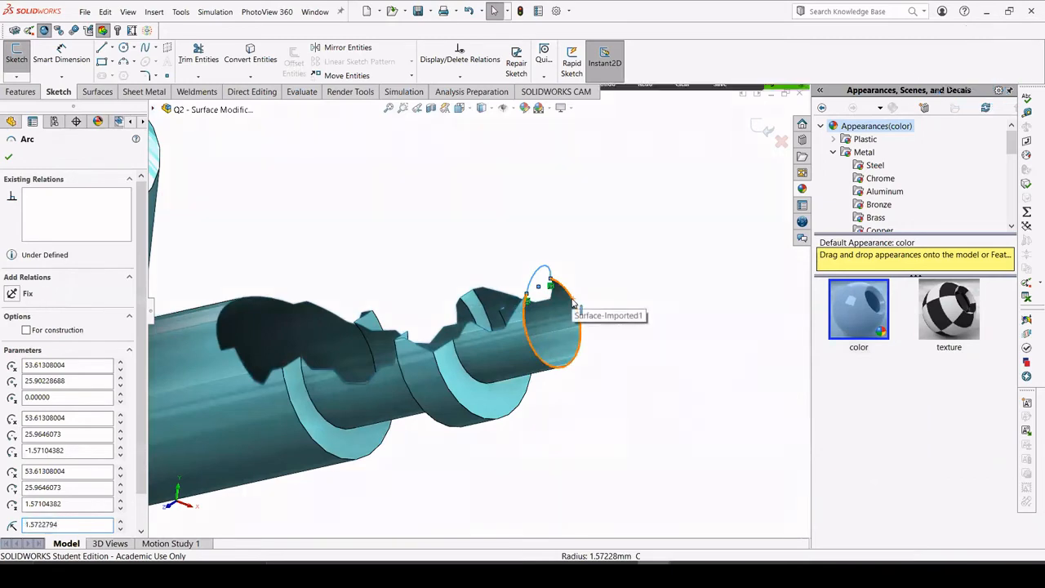
key("Escape")
left_click(574, 304, "ctrl")
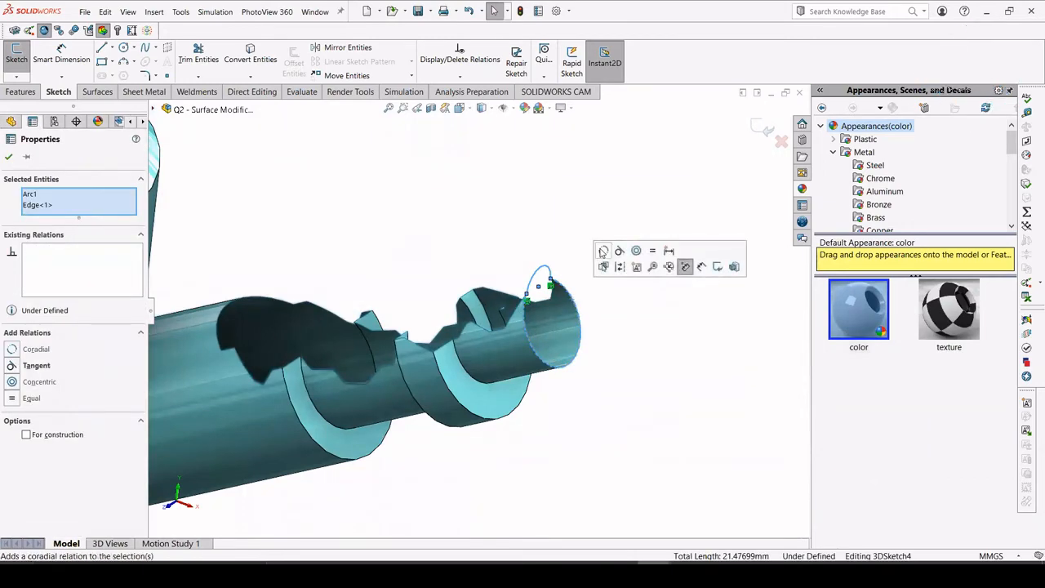
left_click(602, 251)
key("Escape")
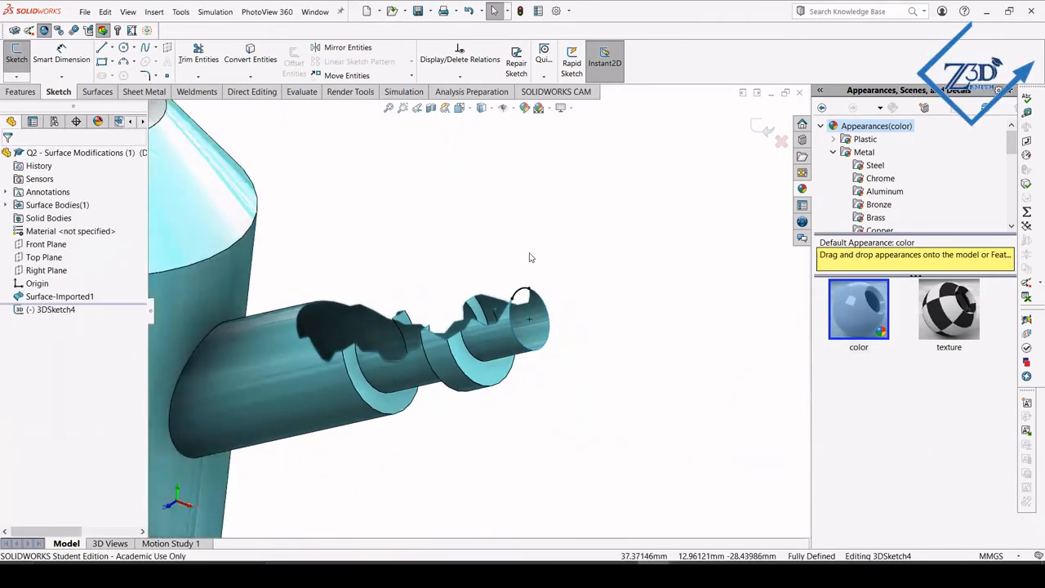
scroll(429, 170, "up", 2)
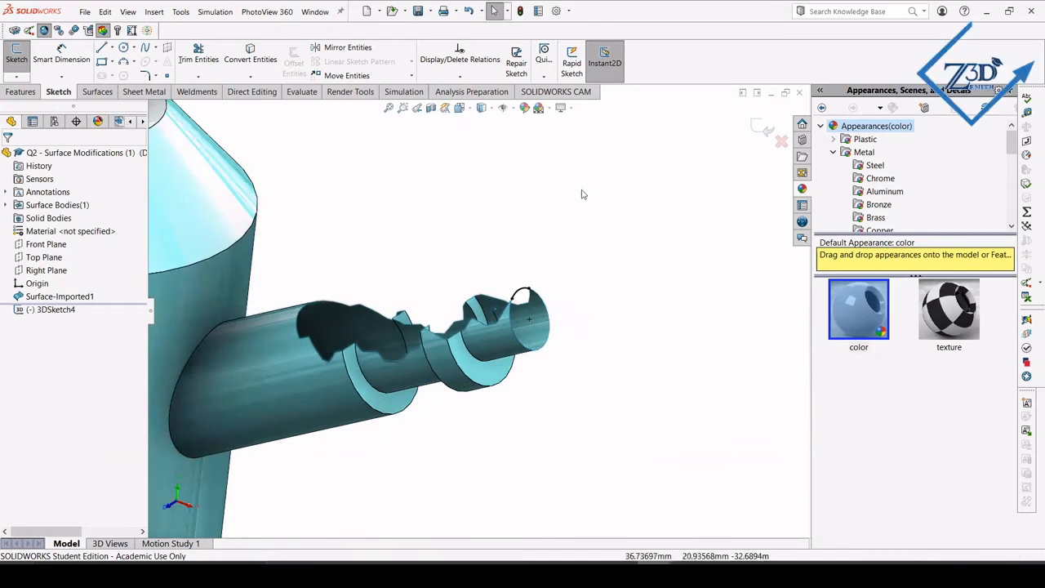
left_click(766, 129)
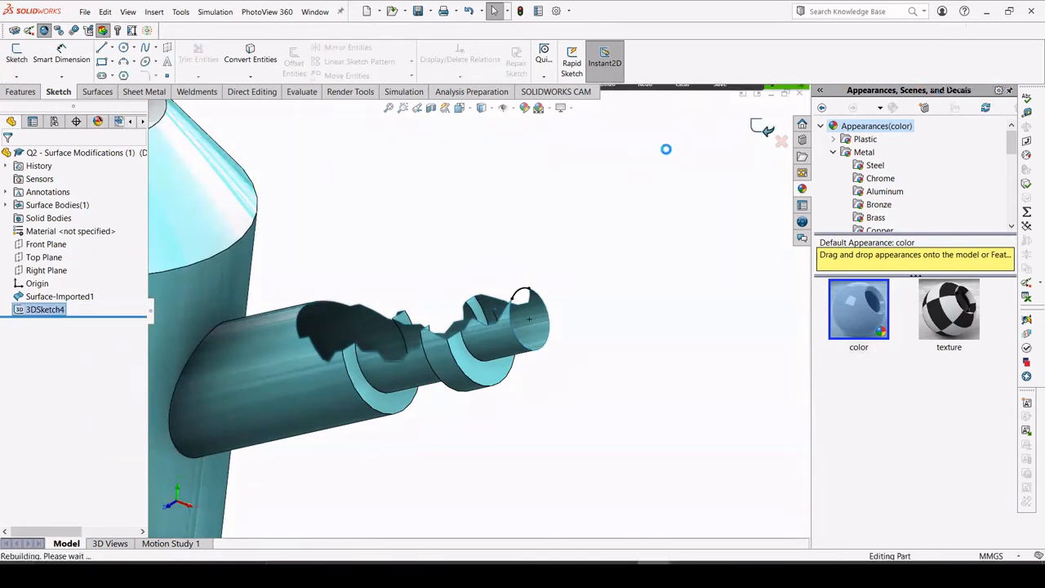
- Cap the spout's open end with a Filled Surface bounded by the 3D sketch arc and the adjoining end edge, using Contact
left_click(97, 93)
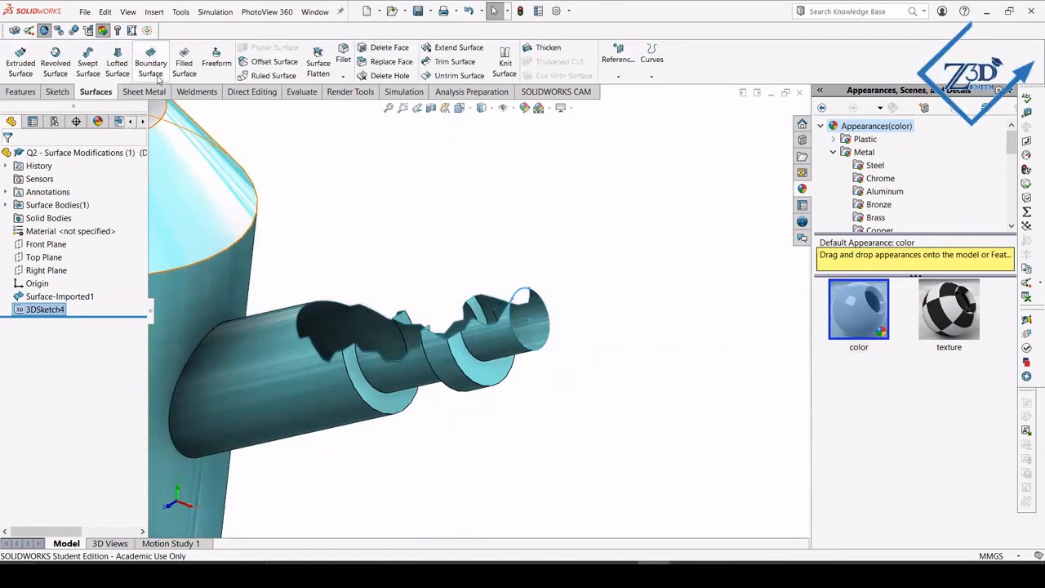
left_click(183, 67)
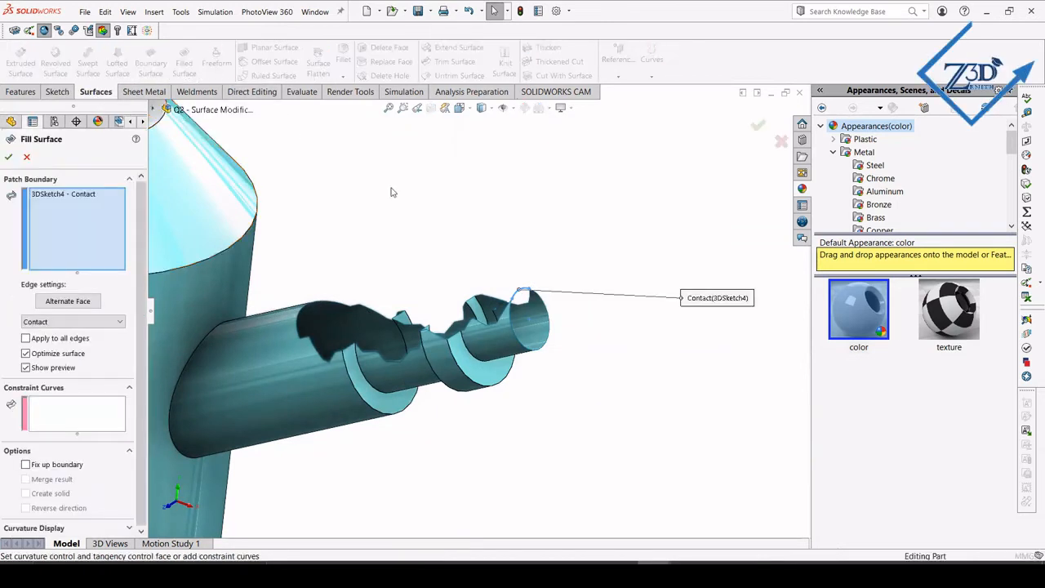
left_click(544, 308)
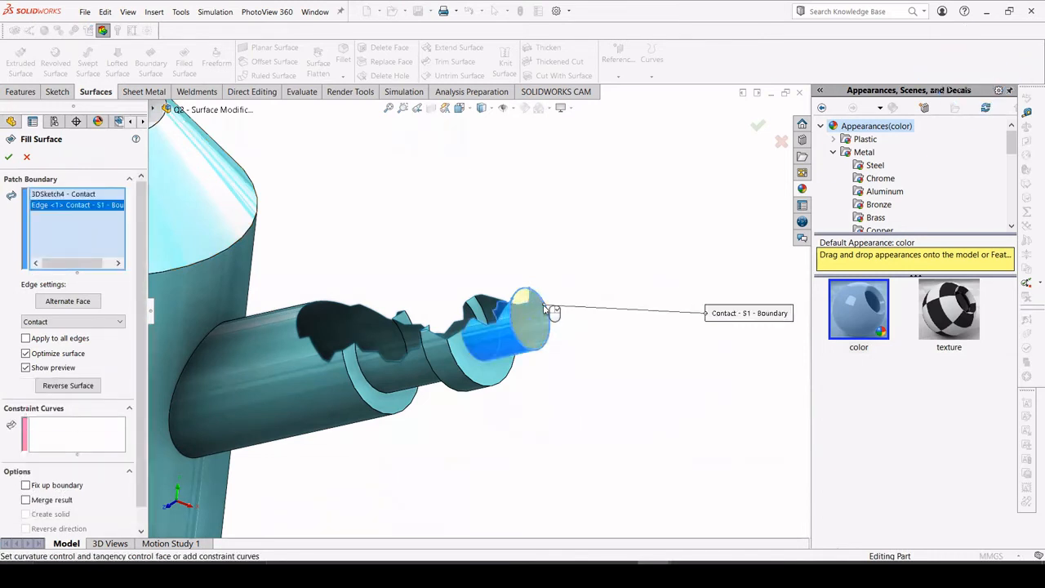
left_click(8, 157)
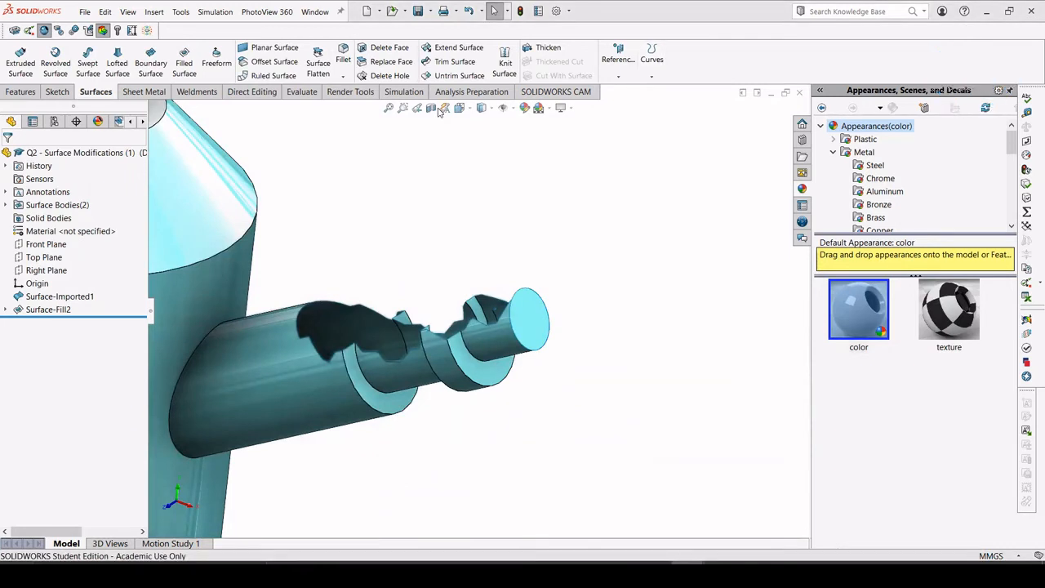
- Knit the imported surface body and the filled end cap into one surface
left_click(505, 62)
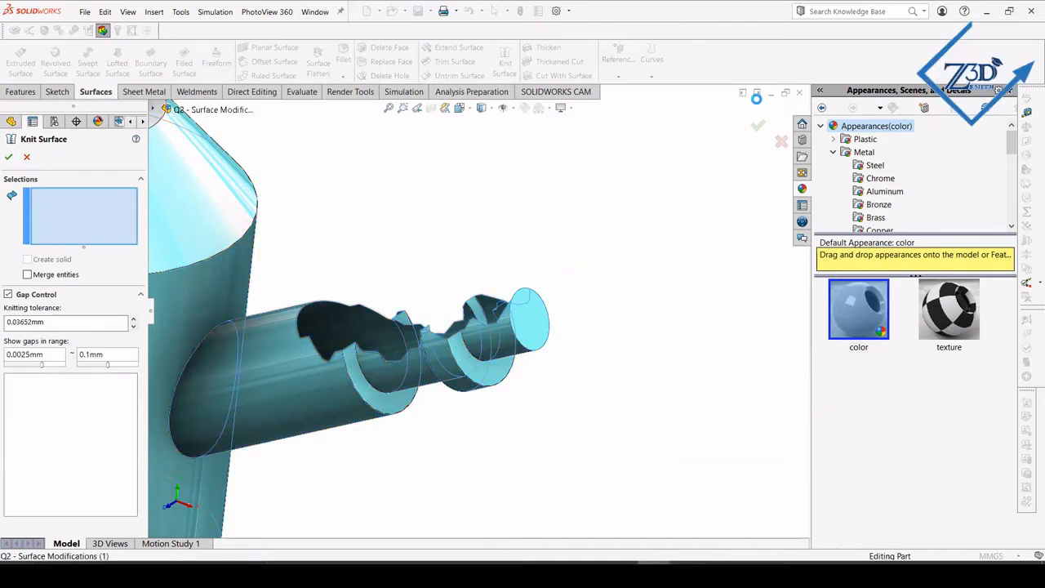
left_click(511, 324)
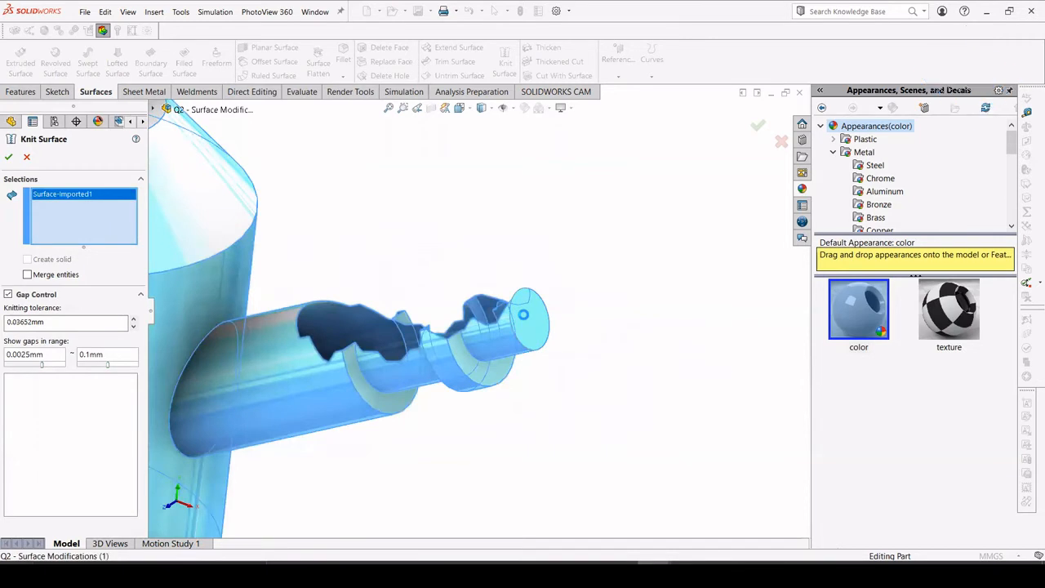
left_click(8, 158)
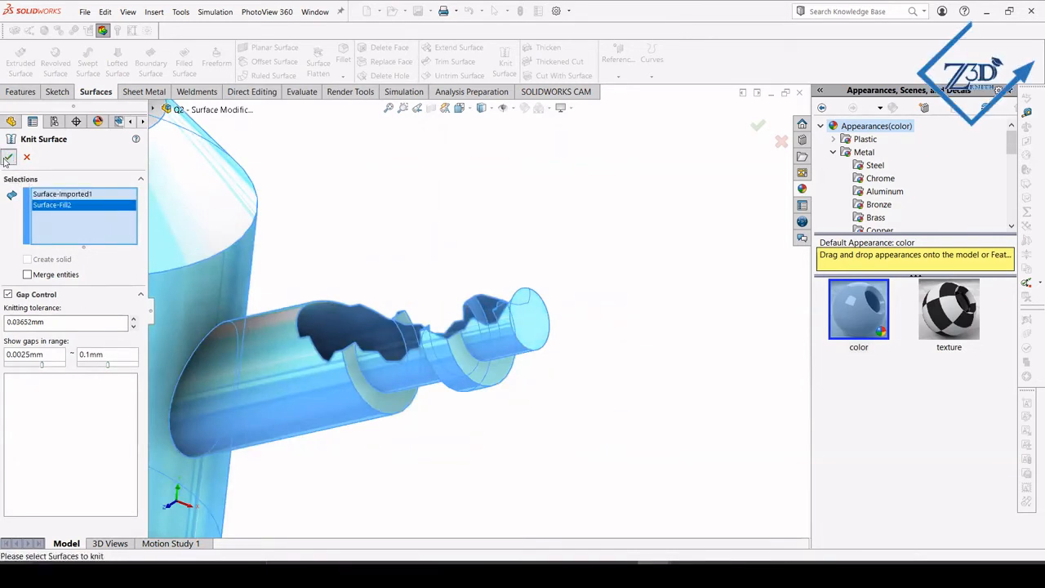
- Repair the jagged opening along the upper side of the stepped spout with Delete Hole, using one of the opening's edges
key("f")
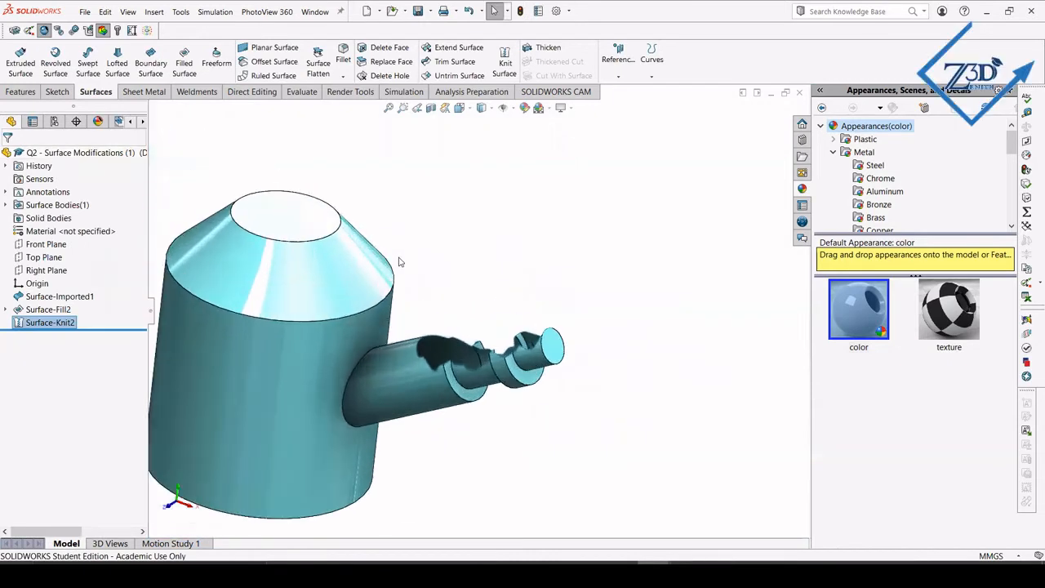
left_click(367, 76)
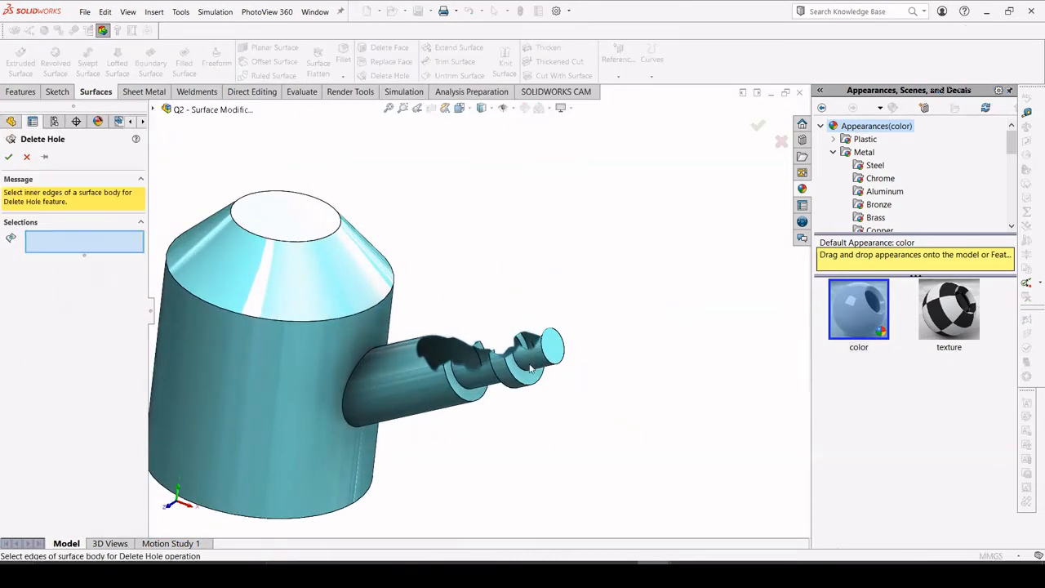
scroll(475, 346, "down", 4)
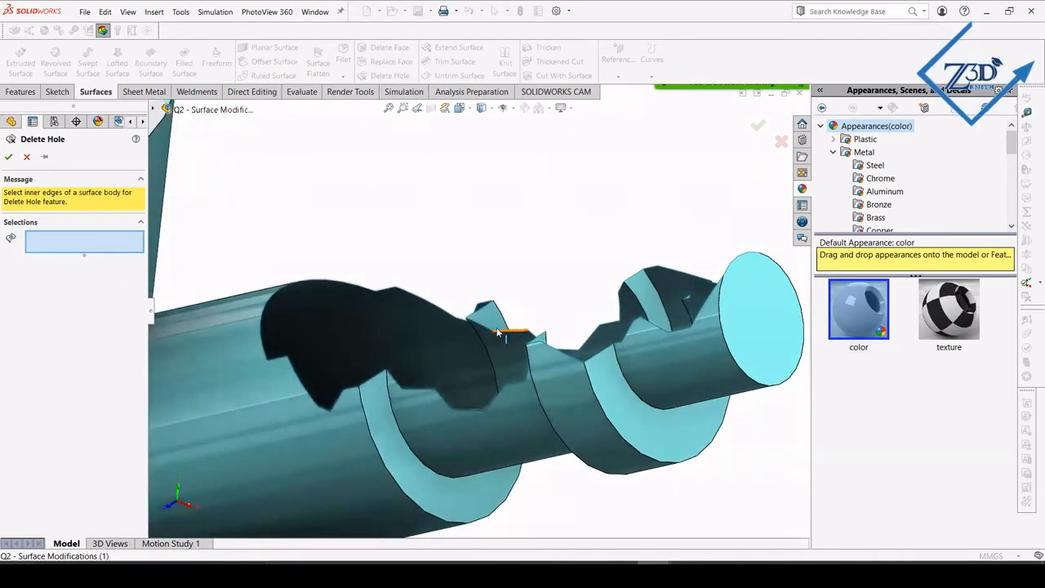
left_click(500, 334)
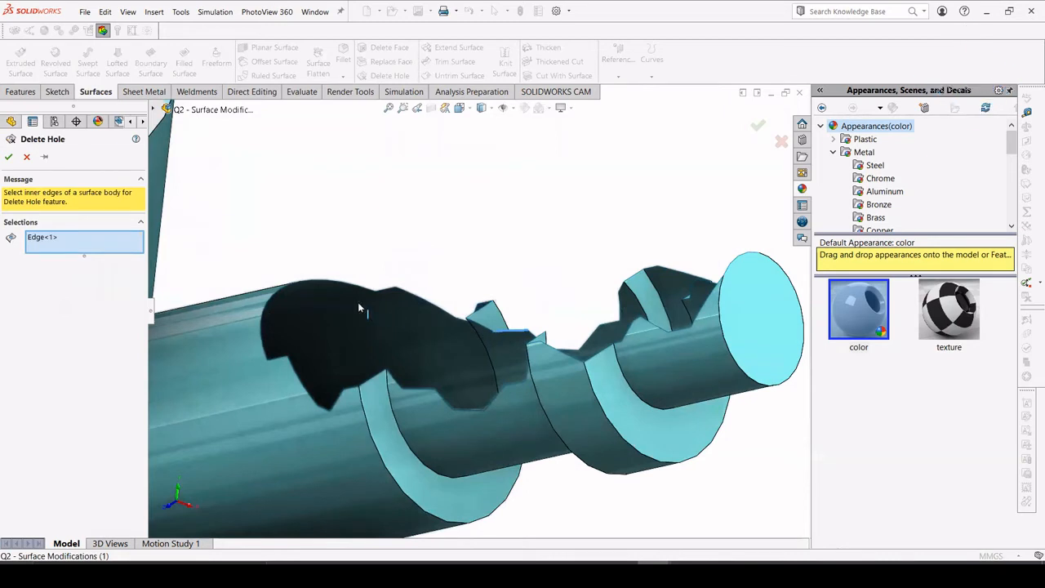
left_click(9, 158)
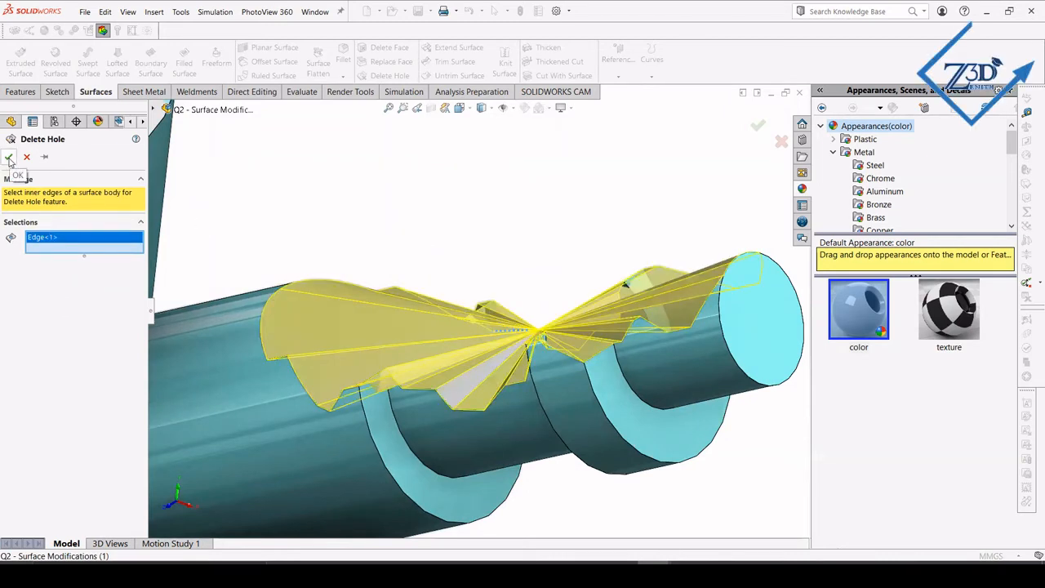
left_click(9, 158)
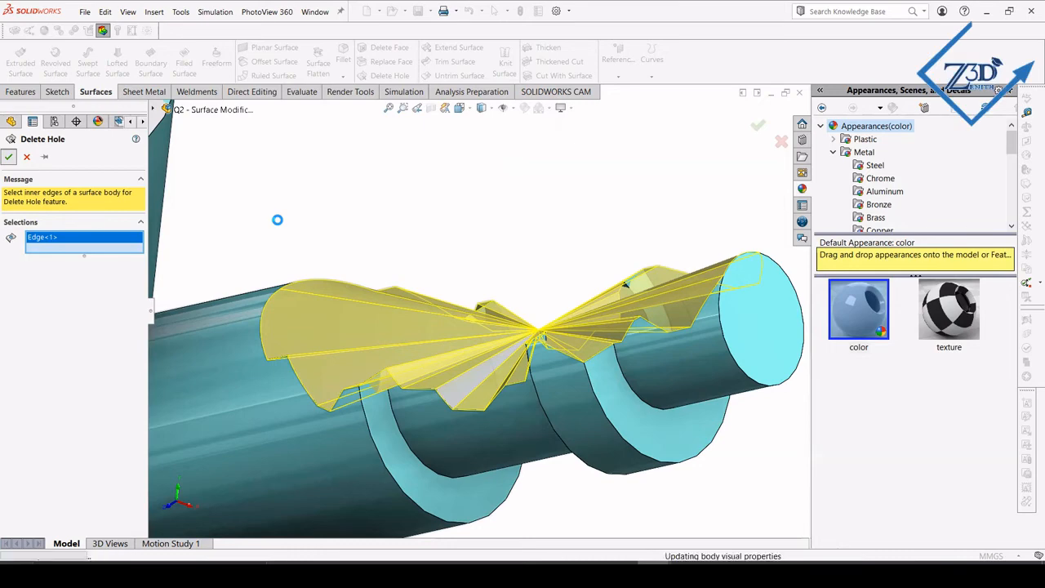
- Display the temporary axes of the repaired body and its spout
scroll(539, 248, "down", 3)
scroll(539, 248, "up", 6)
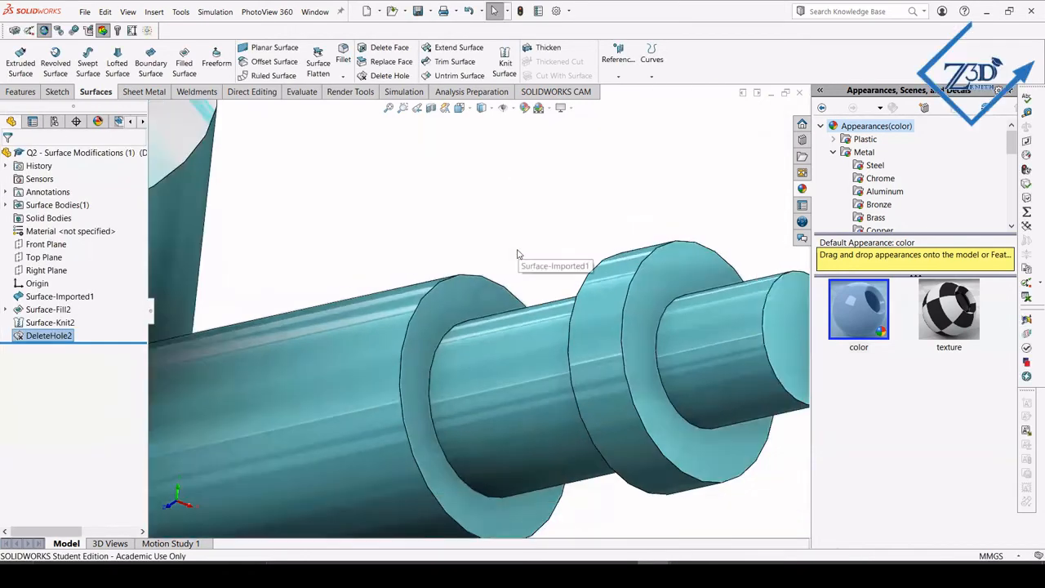
middle_click_drag(414, 230, 478, 259)
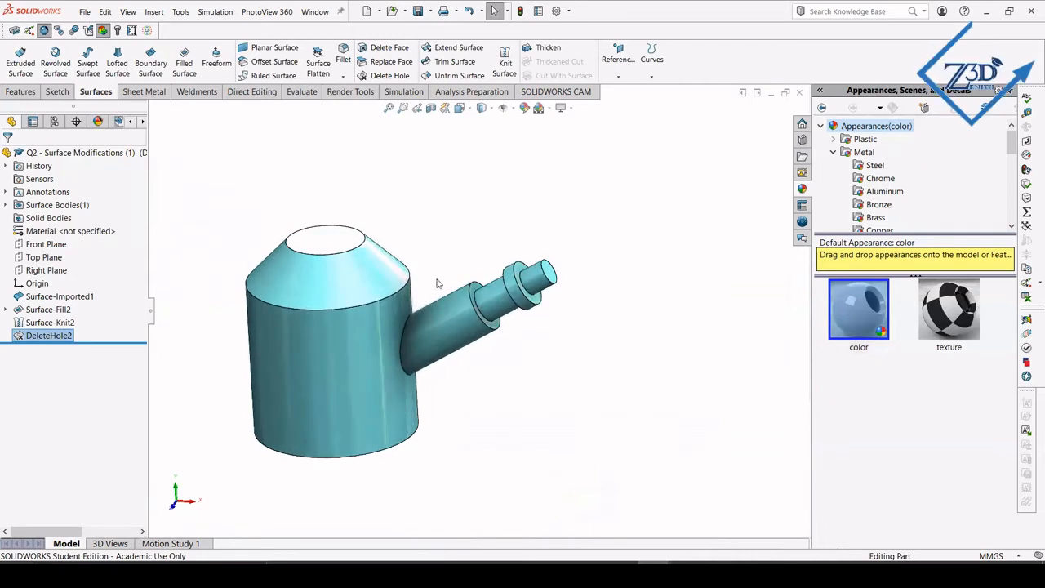
left_click(511, 108)
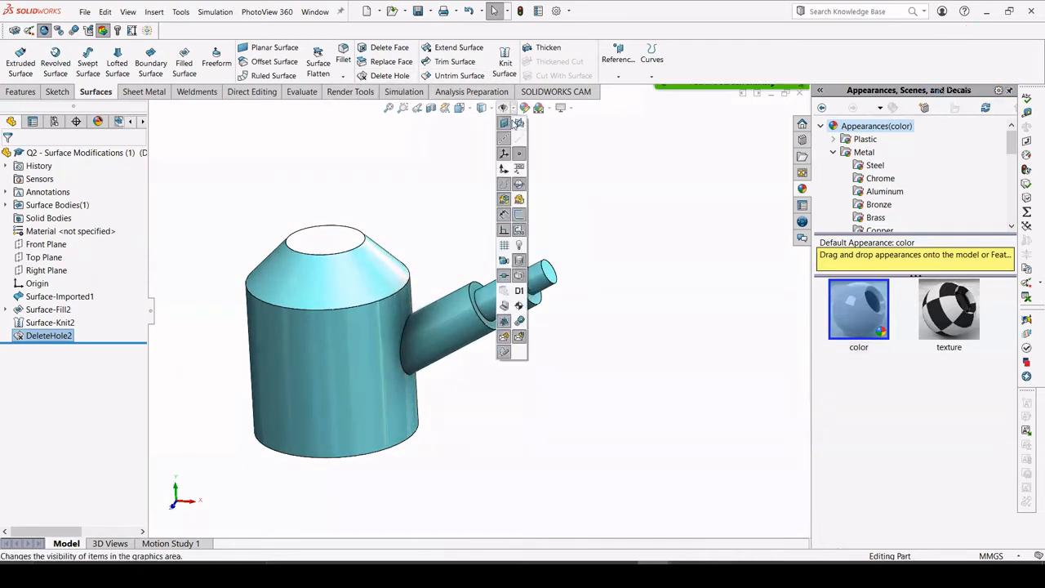
left_click(519, 122)
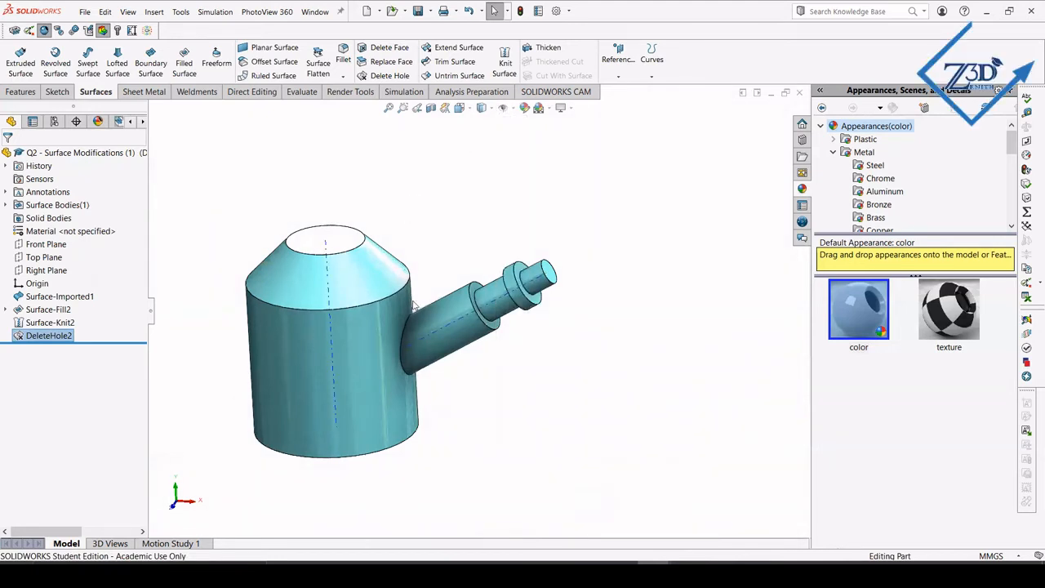
- In the front view, measure between the axis of the spout's widest section and the body's bottom circular edge
middle_click_drag(415, 306, 411, 279)
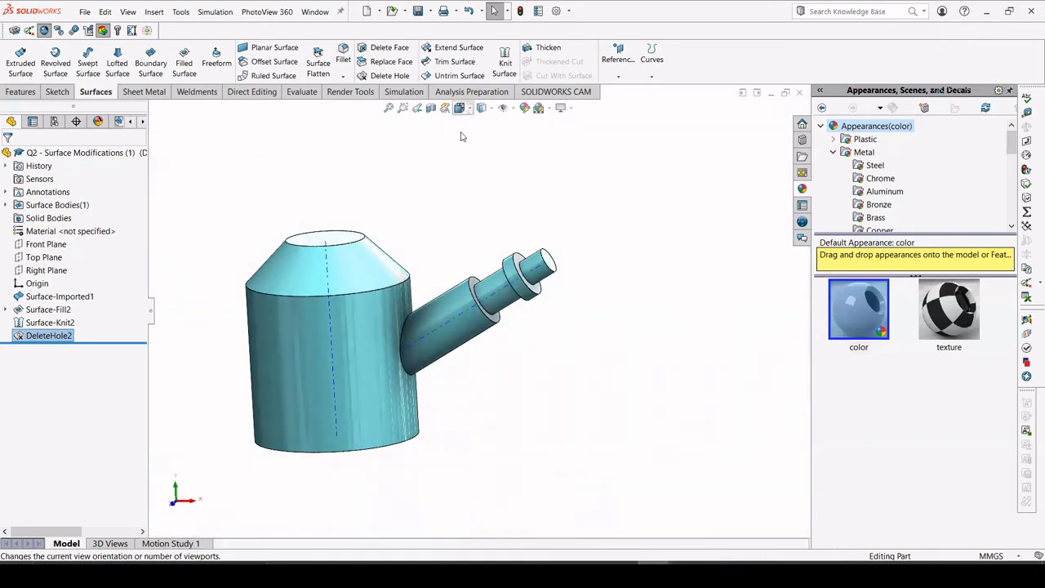
left_click(459, 108)
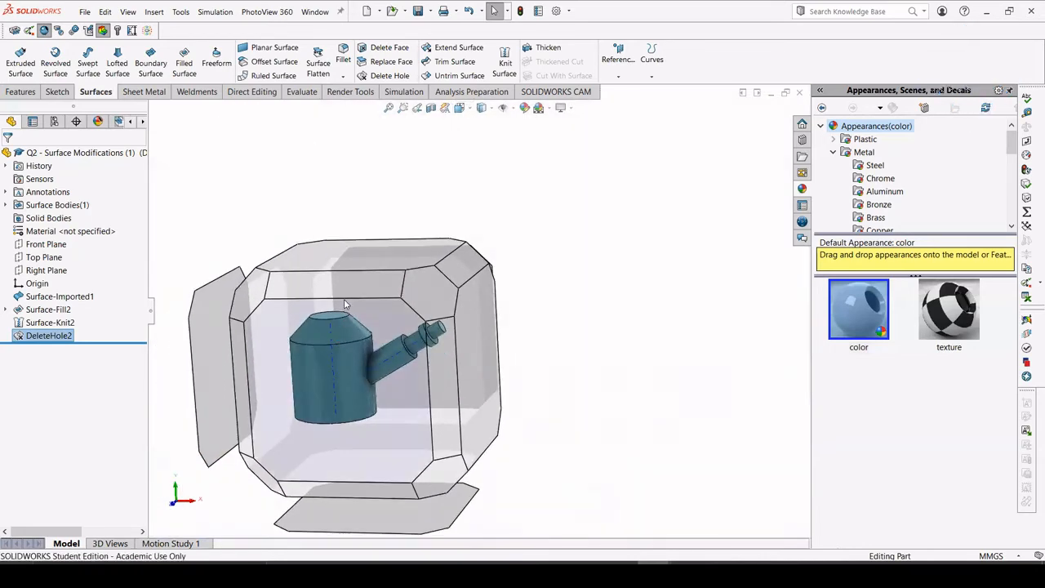
left_click(344, 305)
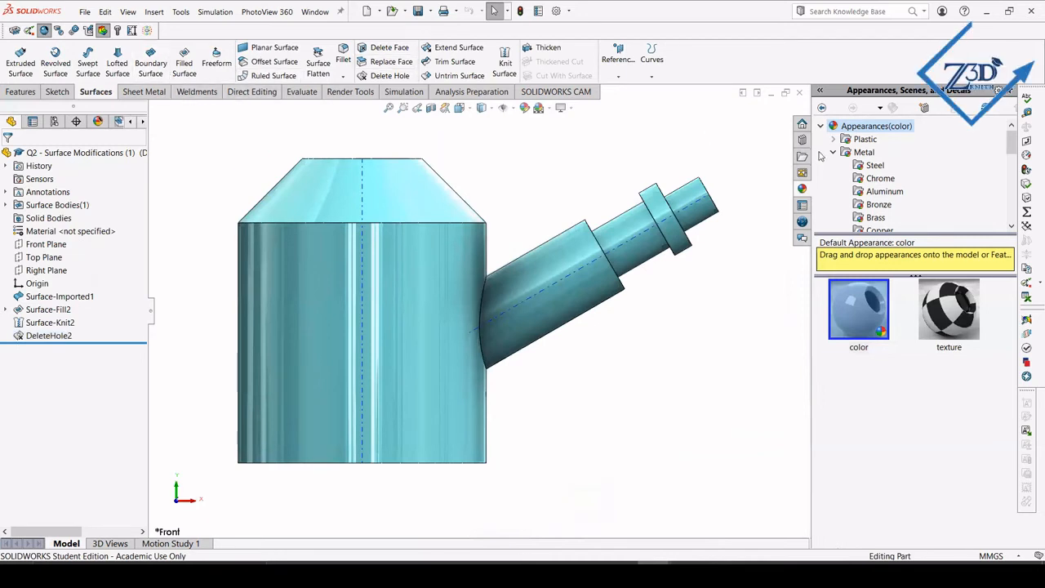
left_click(1026, 112)
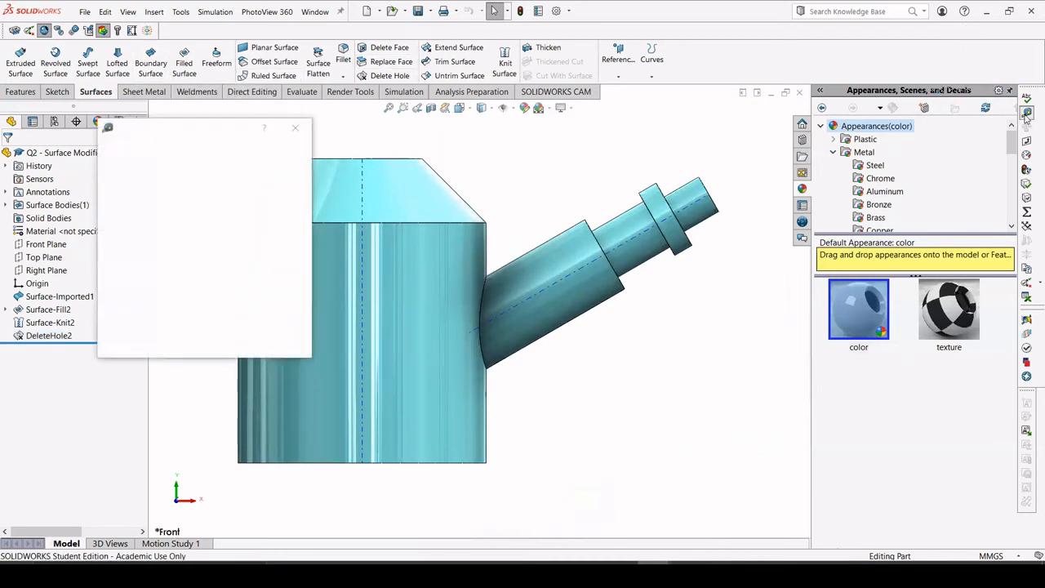
left_click(577, 272)
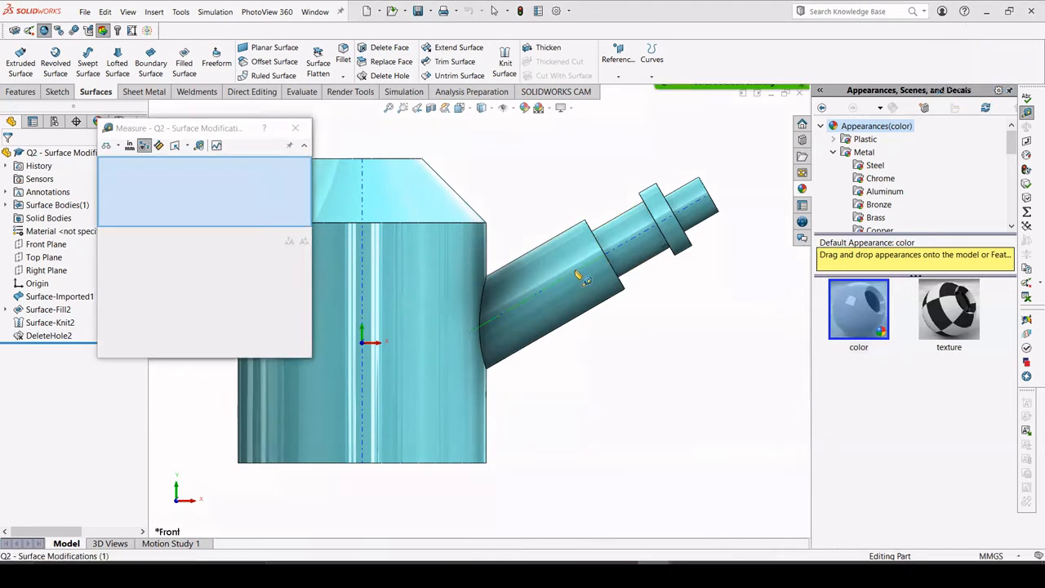
left_click(463, 463)
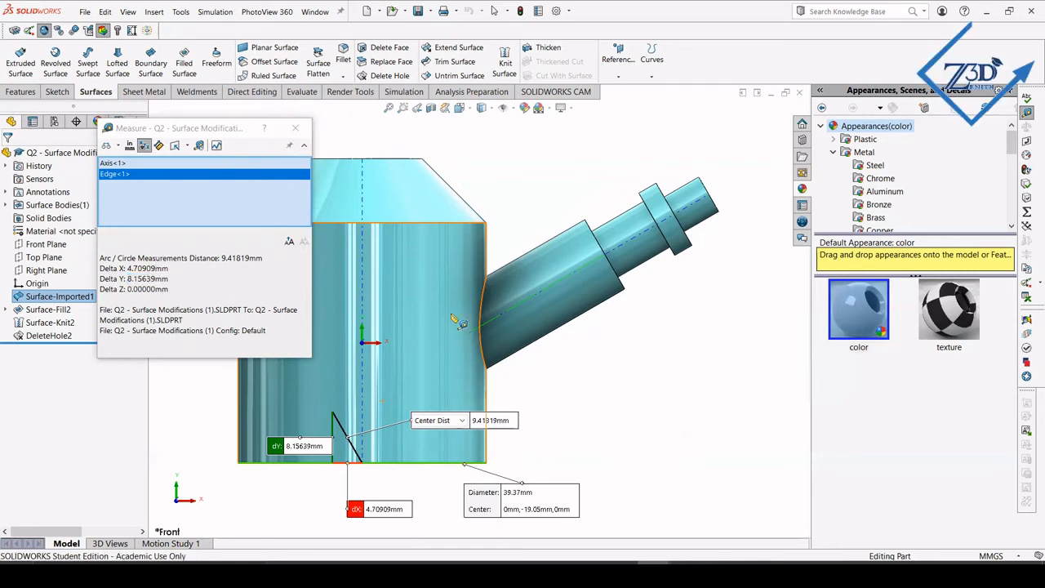
left_click(555, 385)
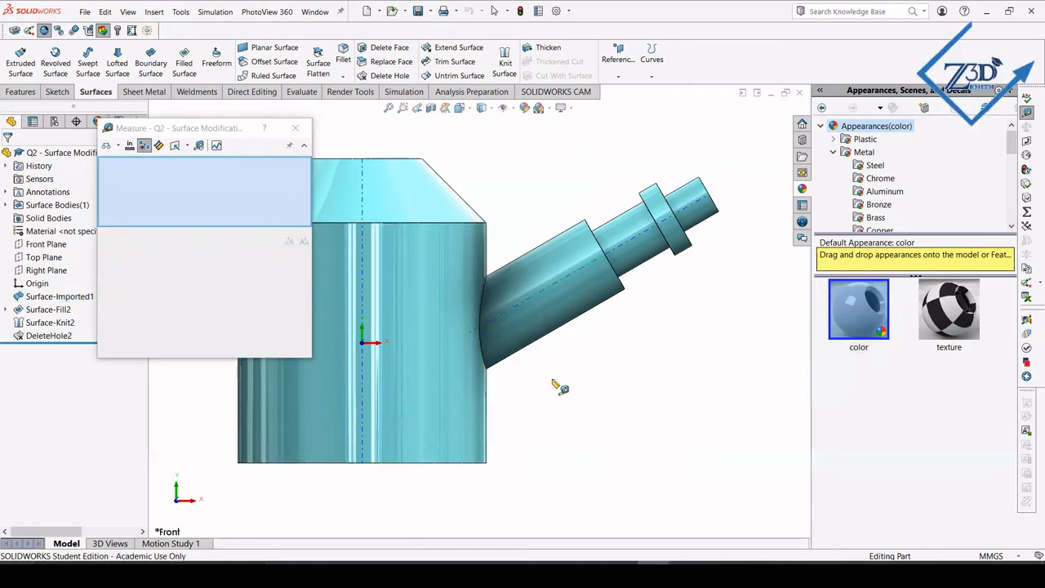
- Measure between the axis of the spout's narrower section and the body's bottom circular edge
left_click(637, 245)
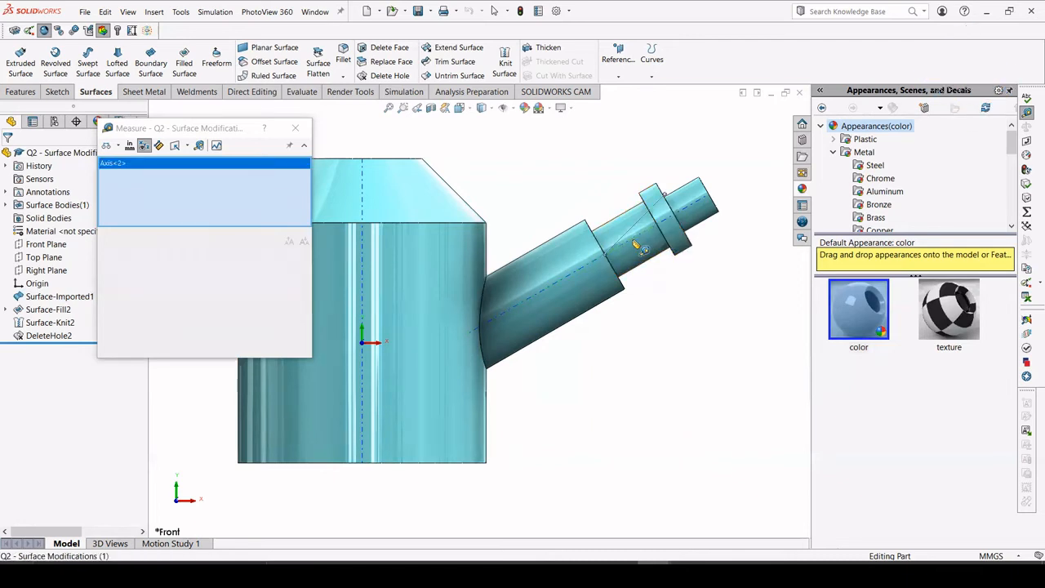
left_click(474, 463)
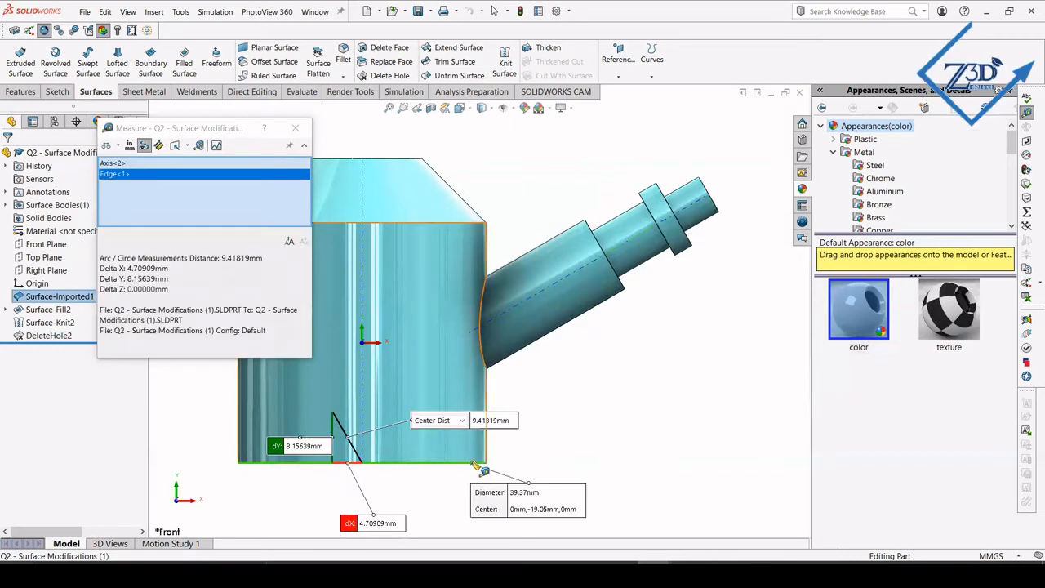
left_click(148, 279)
left_click(294, 128)
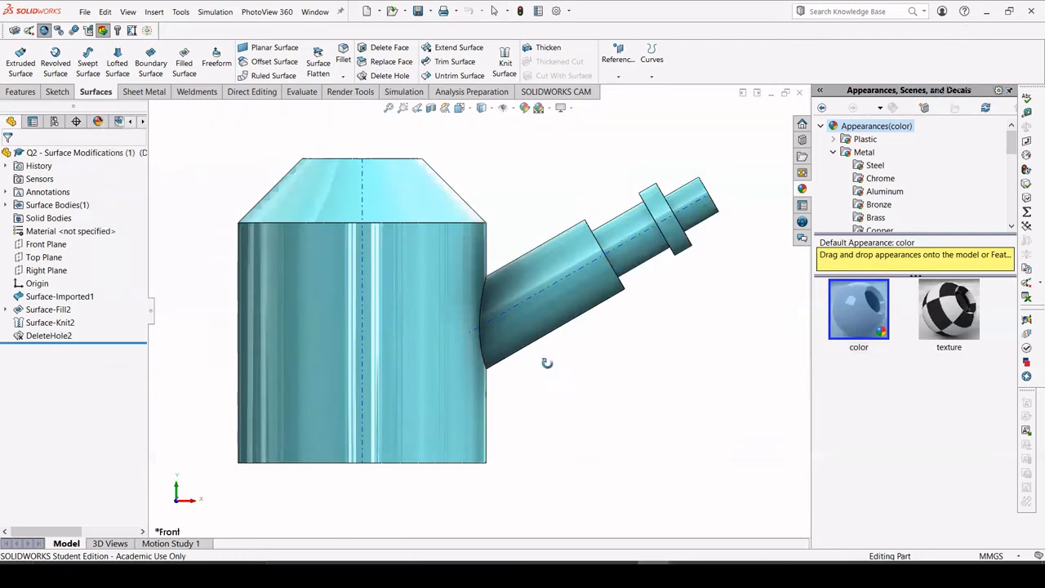
- Measure the angle between the Top Plane and the spout's axis
middle_click_drag(548, 362, 497, 367)
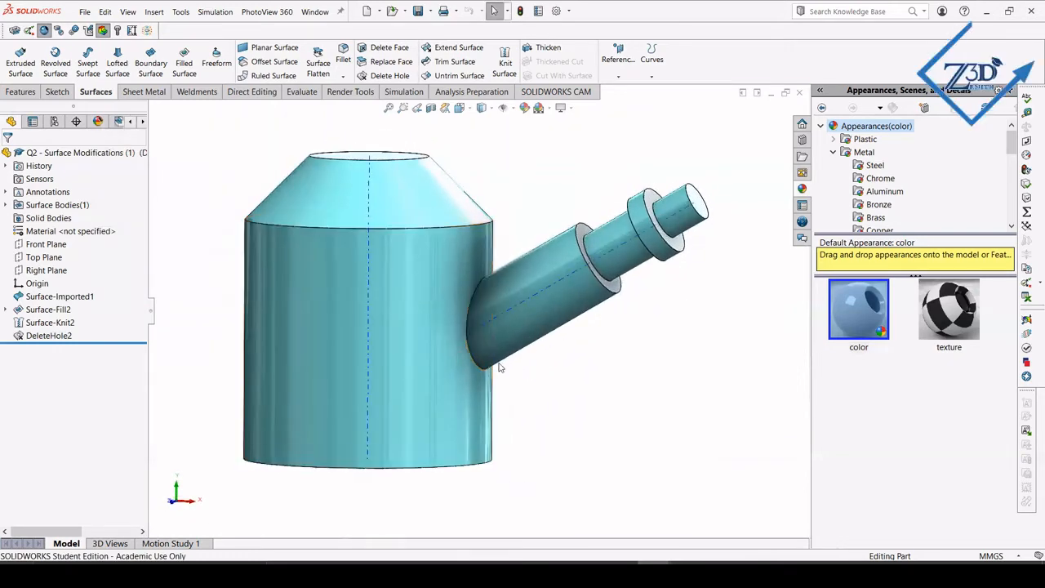
left_click(57, 257)
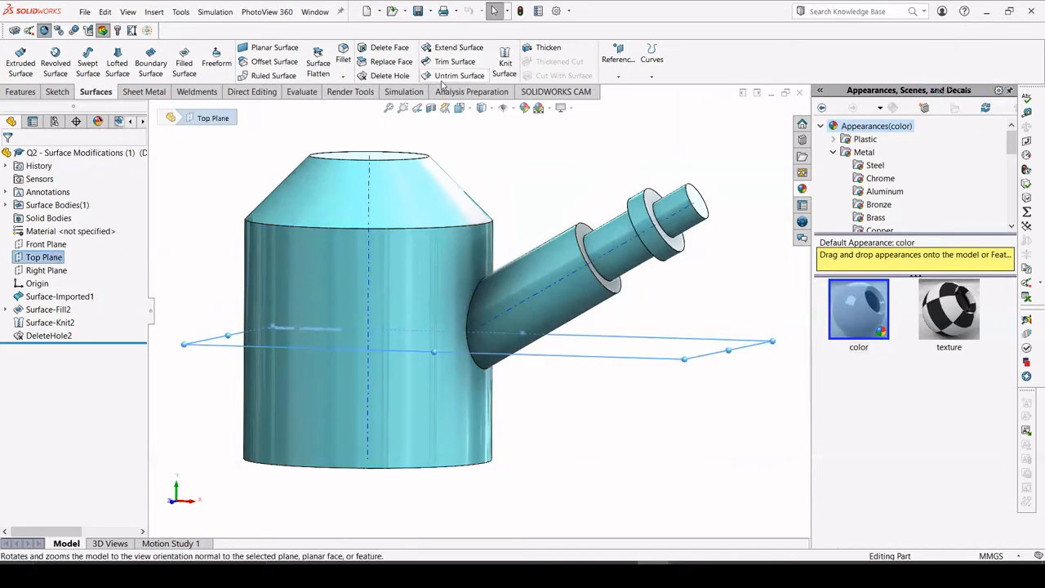
left_click(1026, 113)
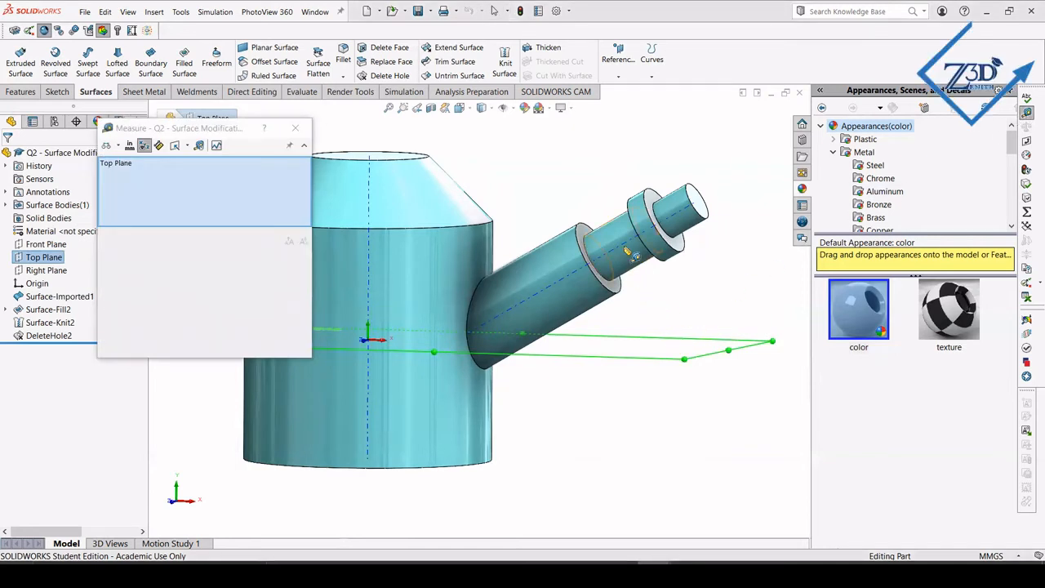
left_click(621, 250)
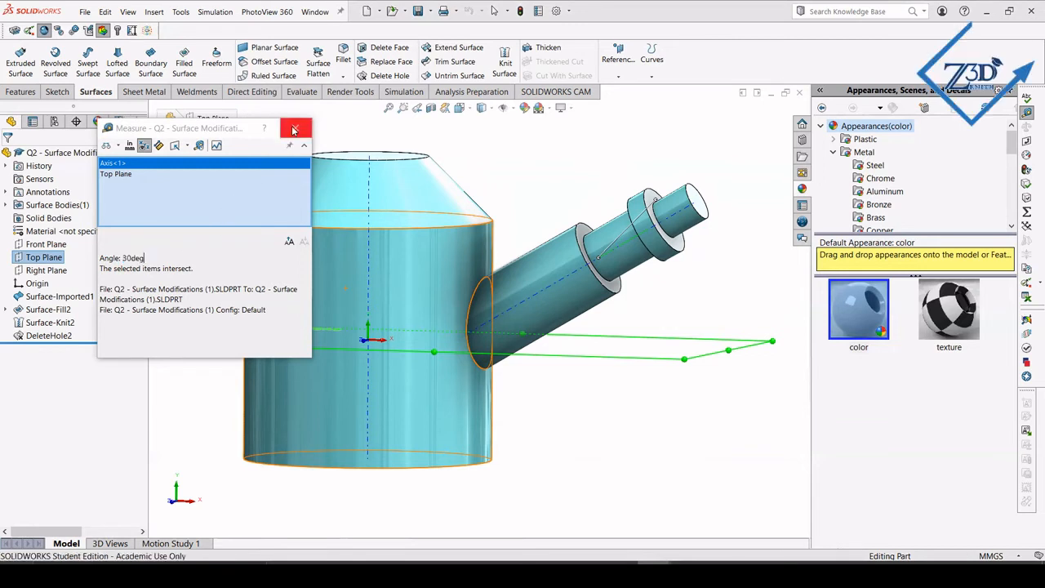
left_click(294, 127)
left_click(209, 245)
- Sketch a corner rectangle with diagonal construction lines on the Right Plane, enclosing the area where the spout meets the body
scroll(210, 249, "up", 2)
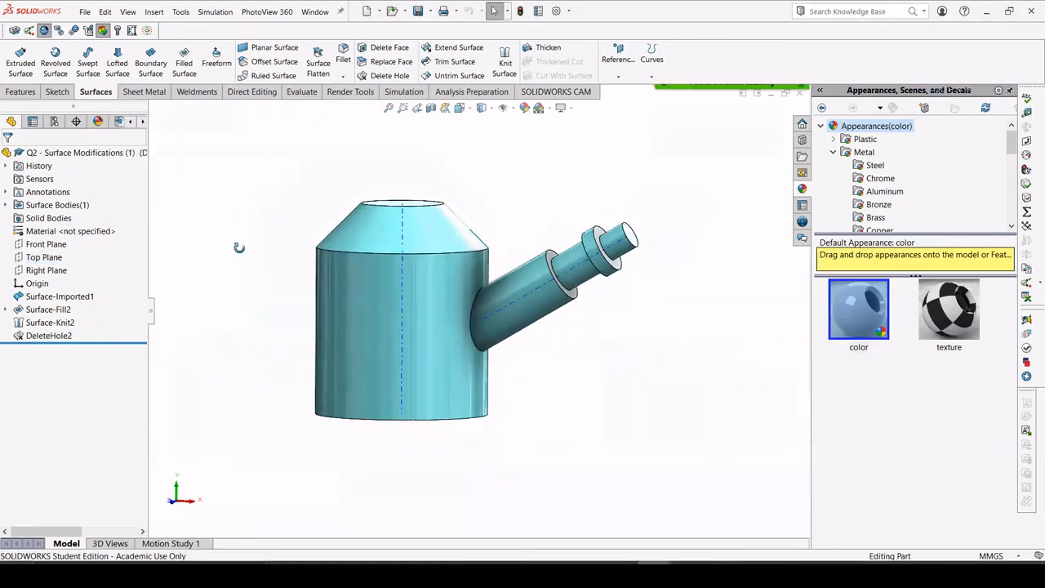
middle_click_drag(237, 247, 230, 272)
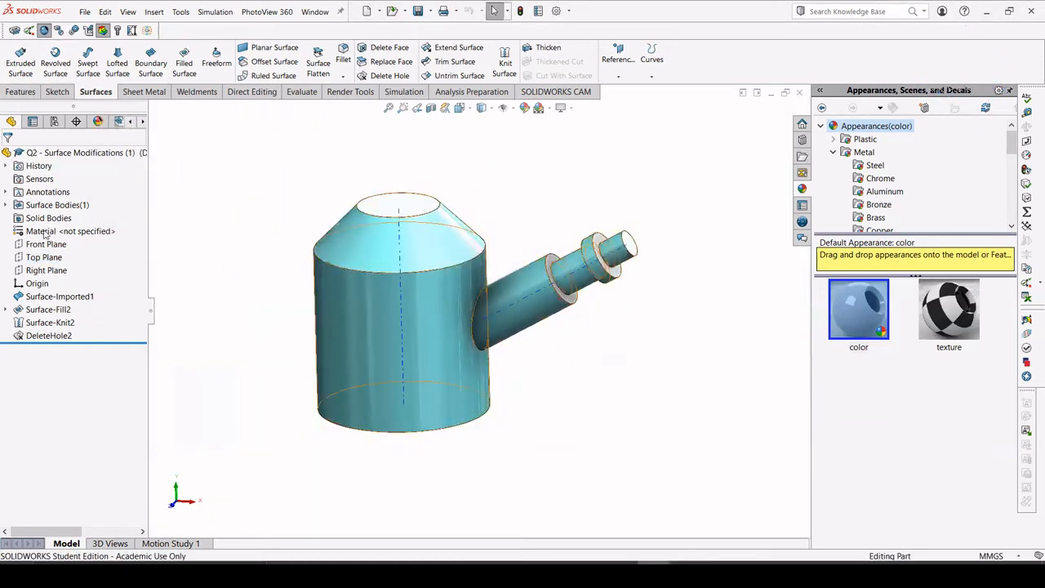
left_click(45, 270)
left_click(63, 256)
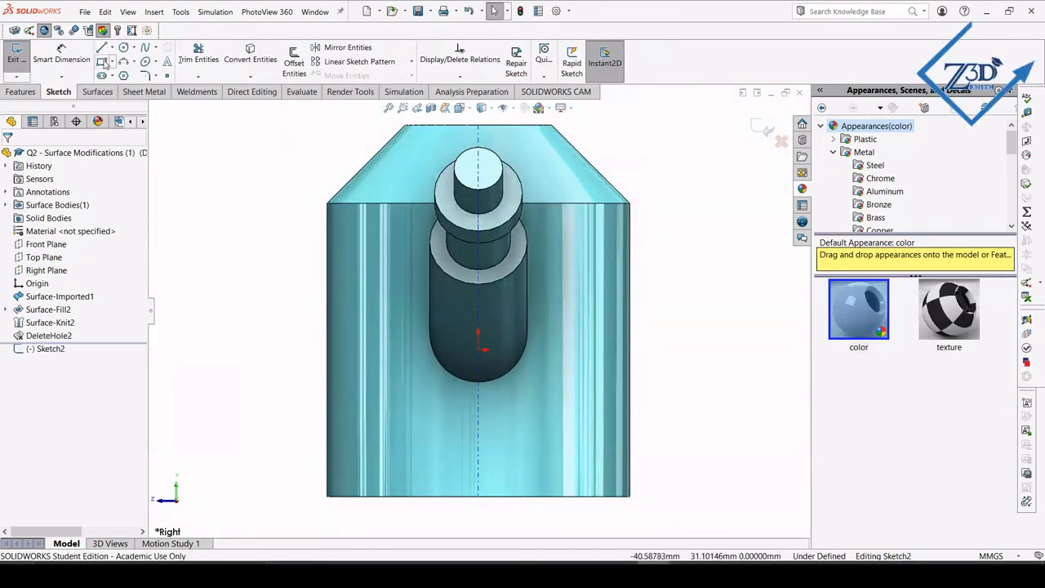
left_click(419, 233)
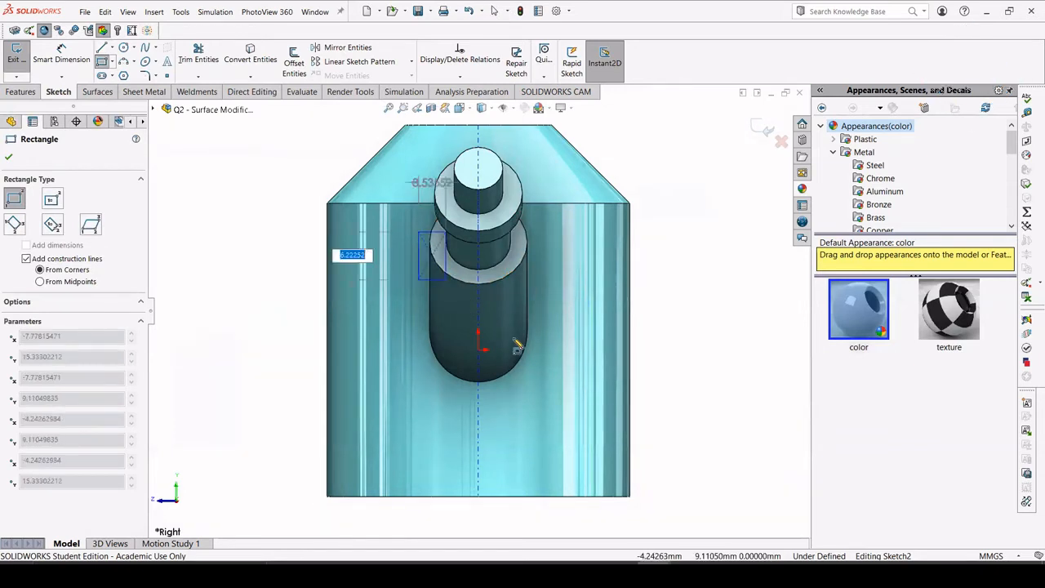
left_click(556, 369)
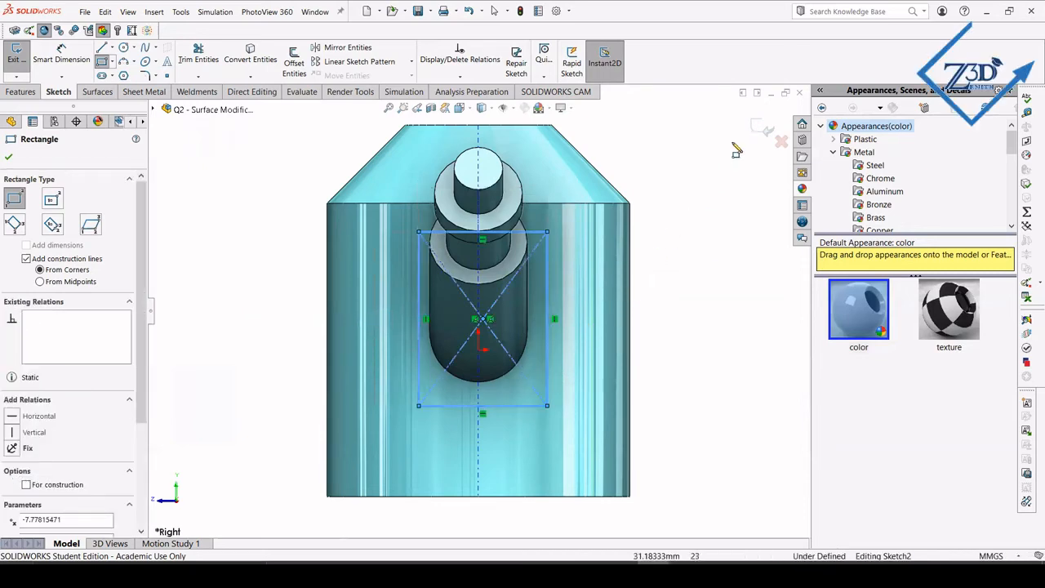
left_click(757, 131)
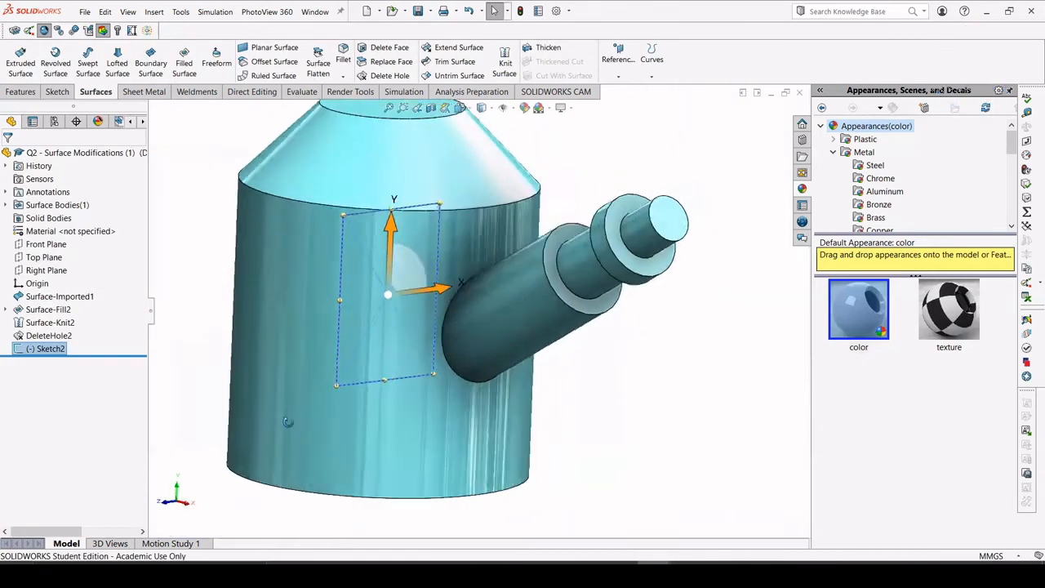
- Project the rectangle sketch onto the body's cylindrical face as a Split Line, in a single, reversed direction toward the spout side
left_click(27, 94)
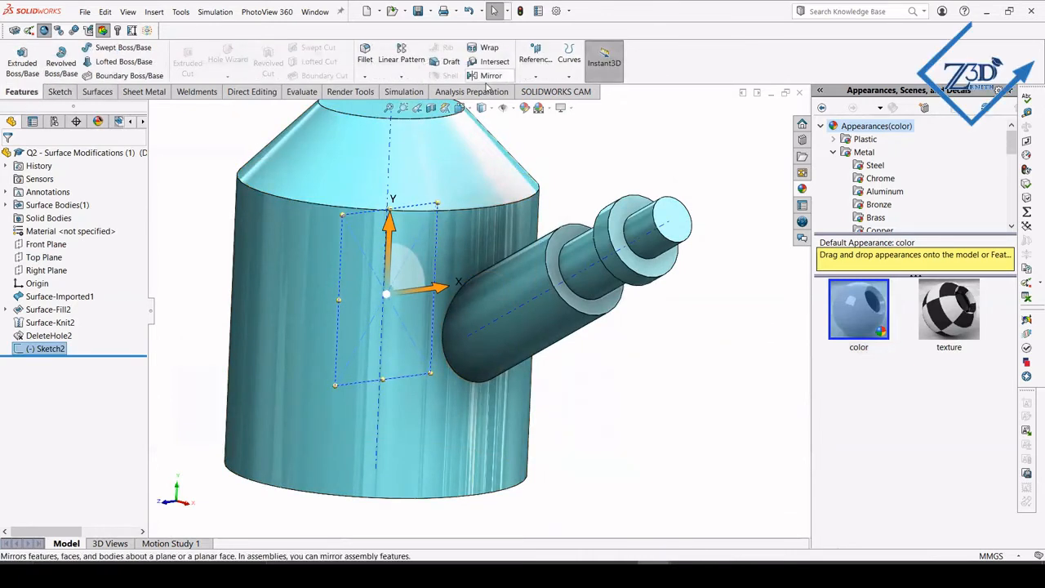
left_click(569, 59)
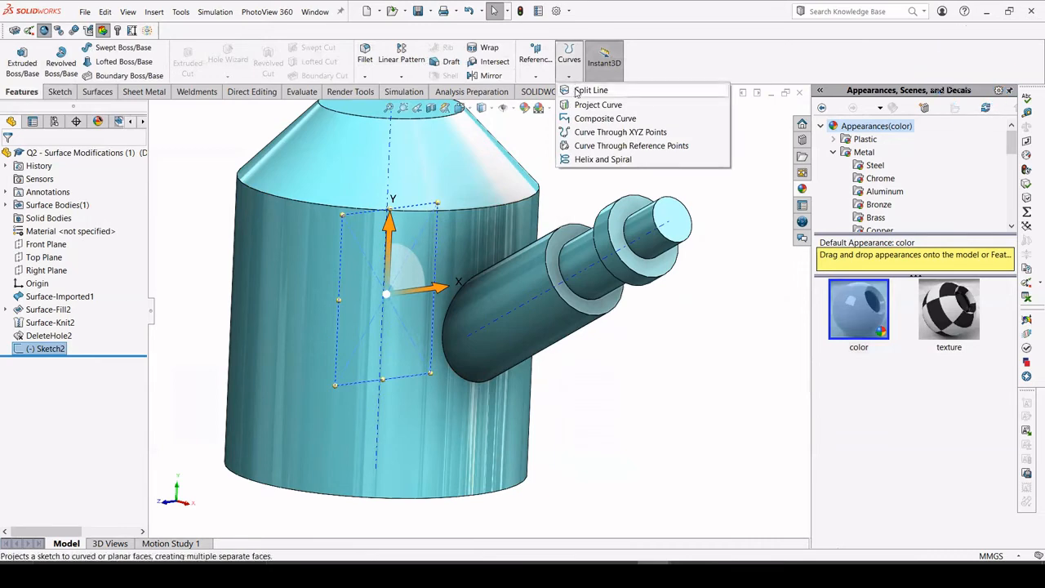
left_click(580, 89)
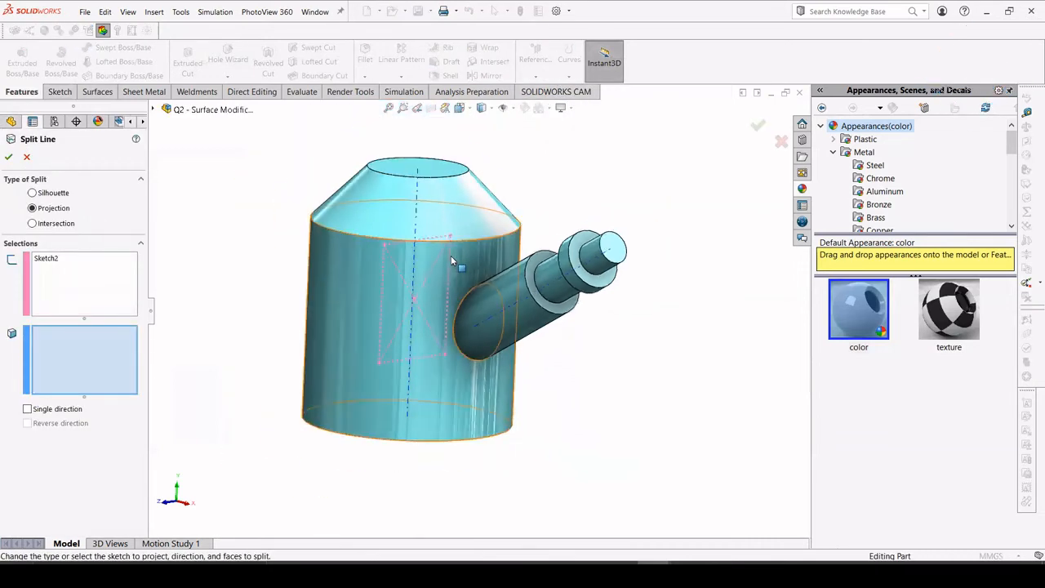
left_click(392, 320)
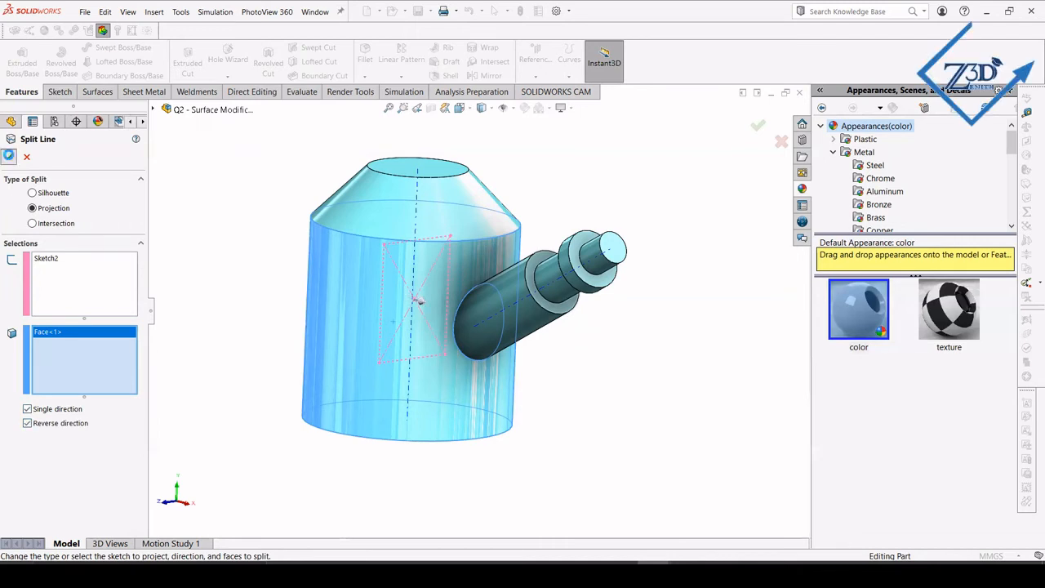
left_click(9, 156)
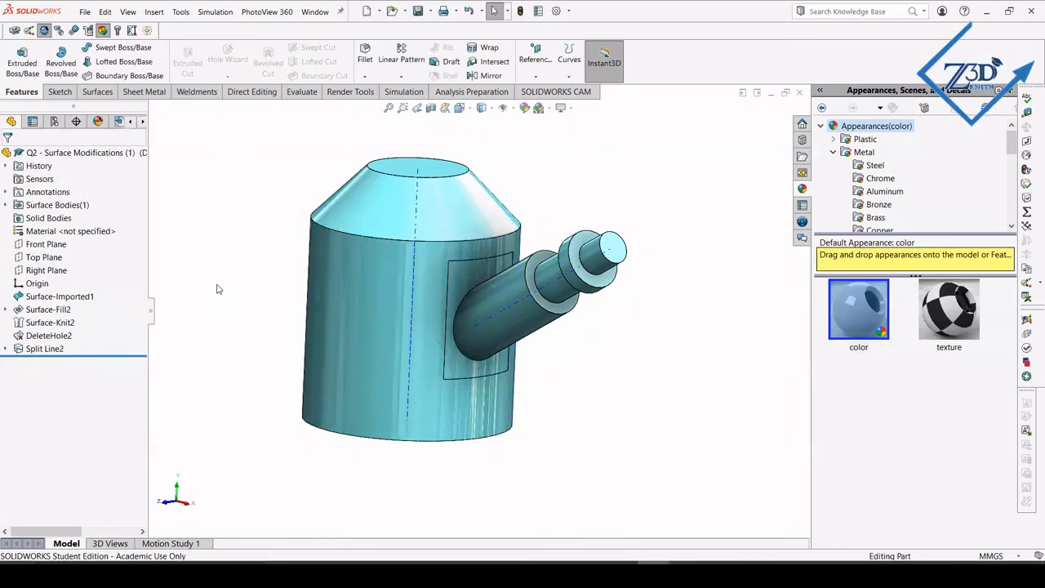
- Delete the split rectangular face around the spout's base with Delete Face, using the plain Delete option
middle_click_drag(217, 288, 212, 258)
left_click(249, 94)
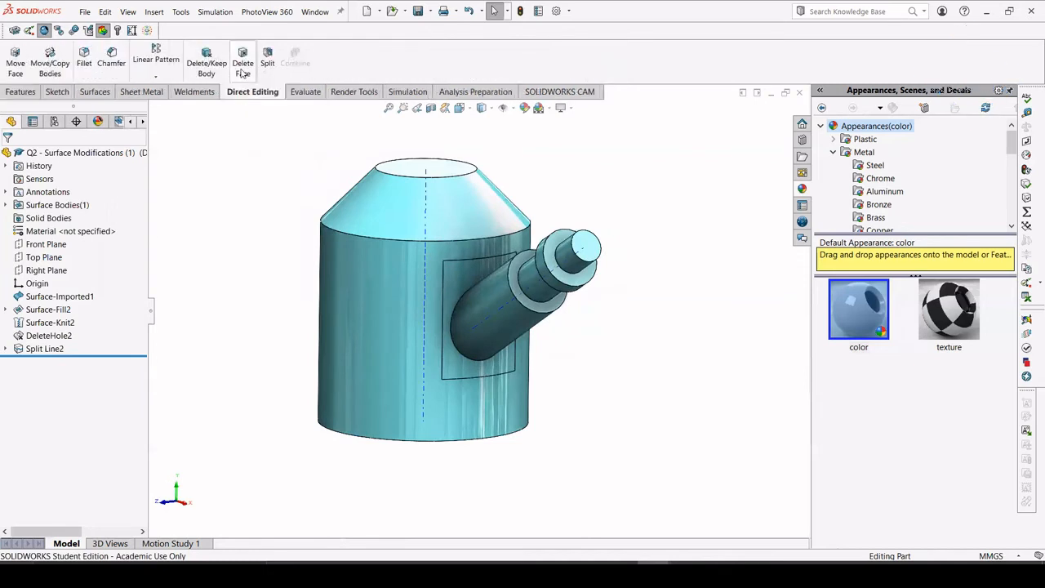
left_click(243, 67)
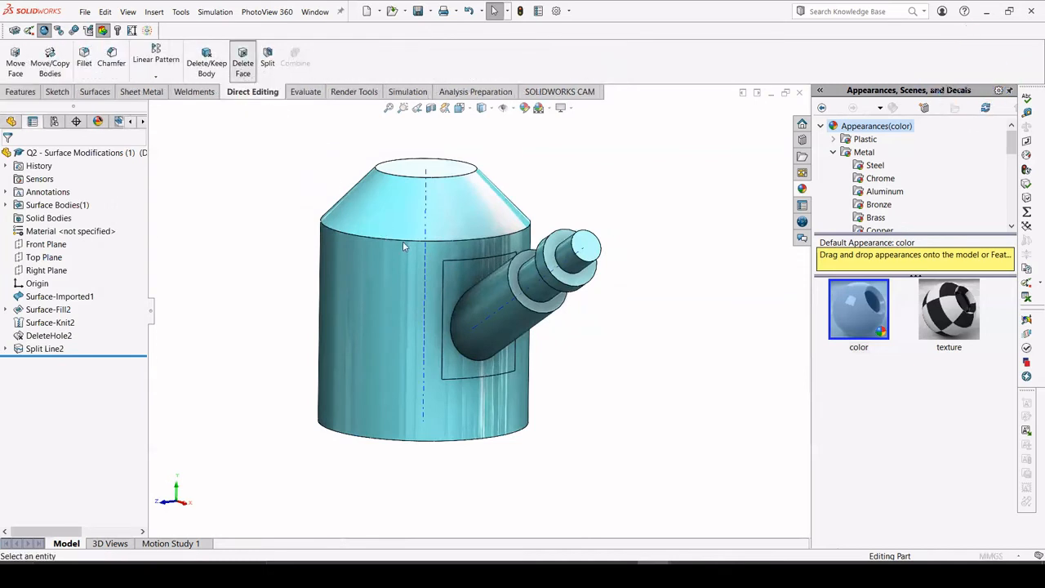
left_click(452, 269)
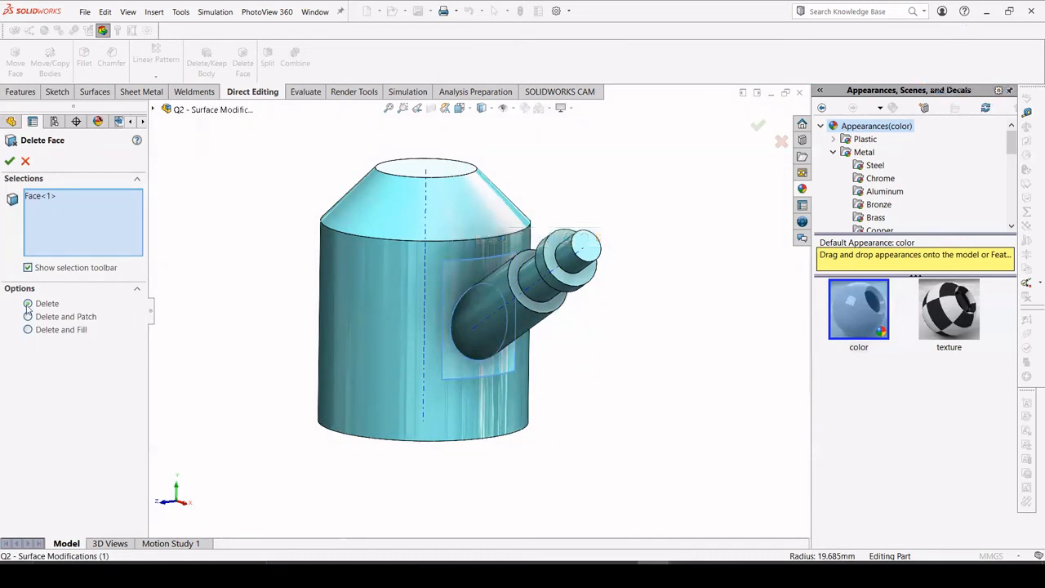
left_click(9, 162)
- Sketch a slightly slanted, nearly vertical line about 34 mm long on the Front Plane, crossing the spout's widest section near its base
middle_click_drag(299, 246, 343, 249)
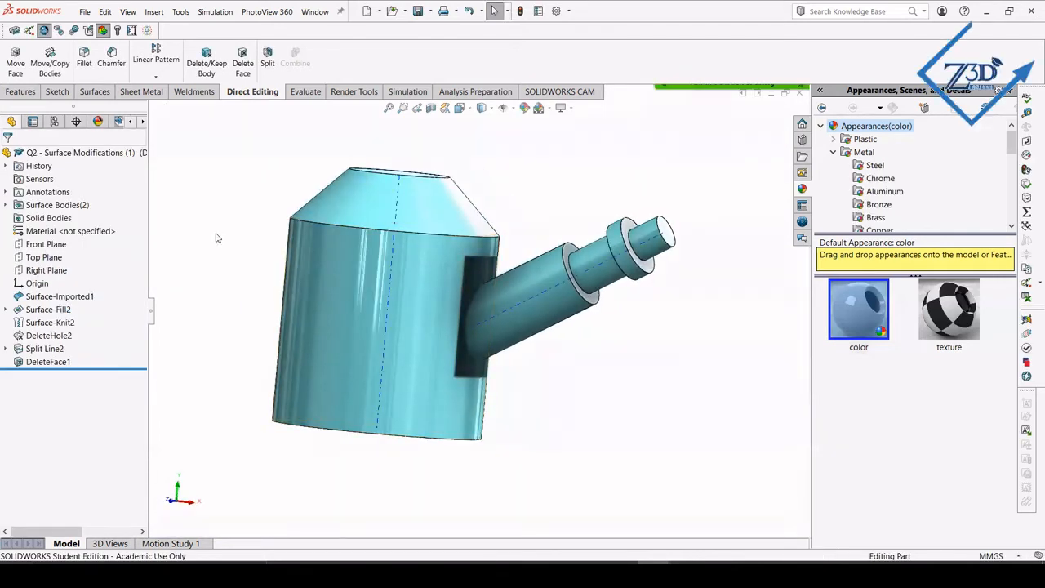
left_click(41, 244)
left_click(101, 230)
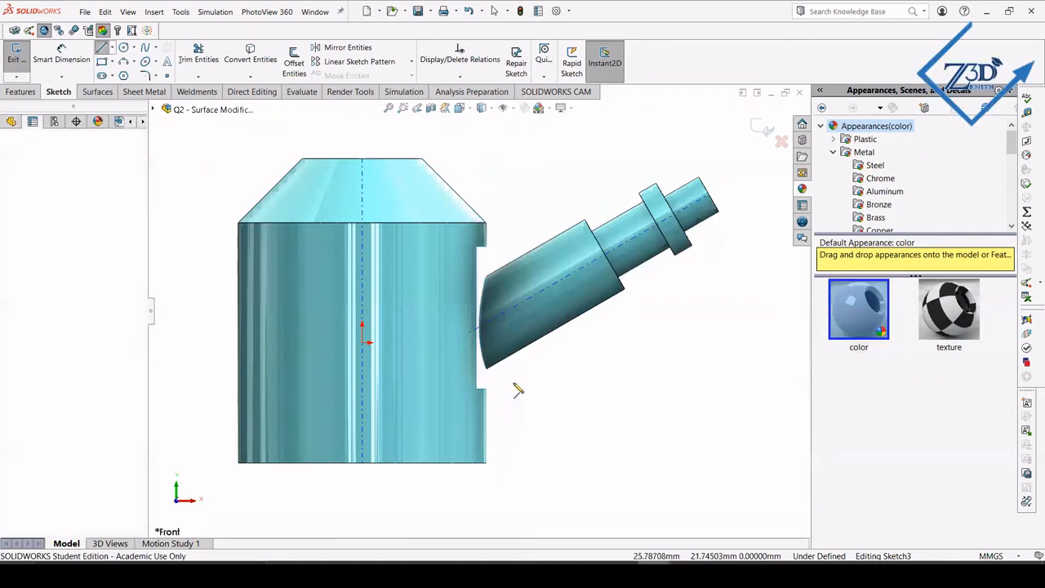
left_click(524, 204)
left_click(512, 420)
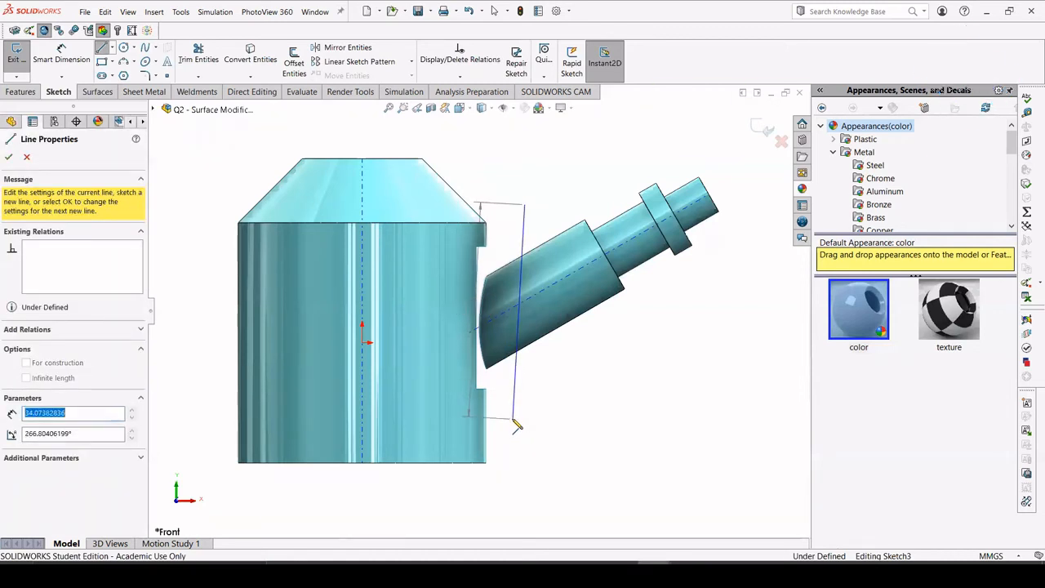
key("Escape")
key("Escape")
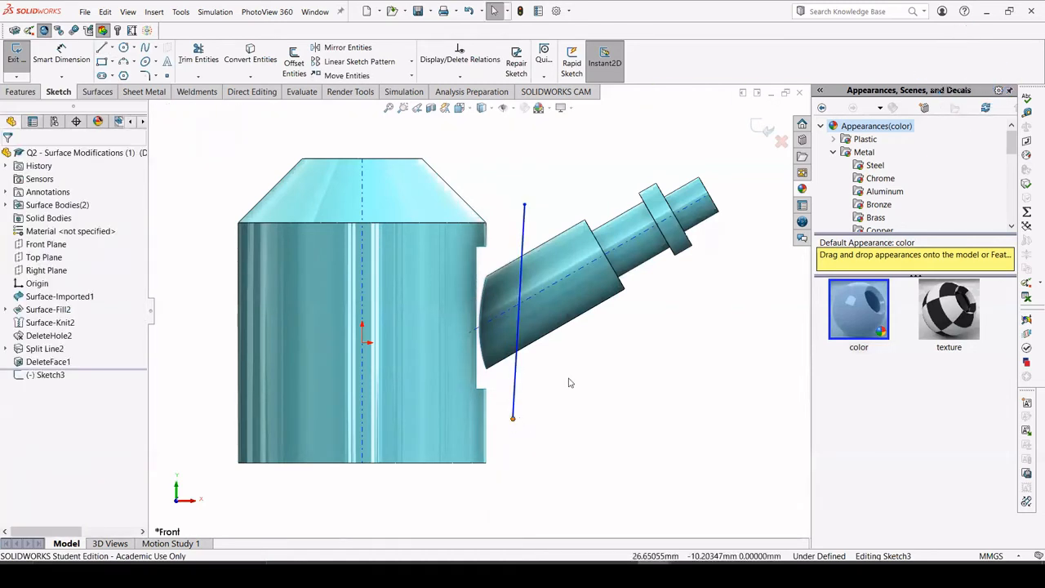
left_click(253, 92)
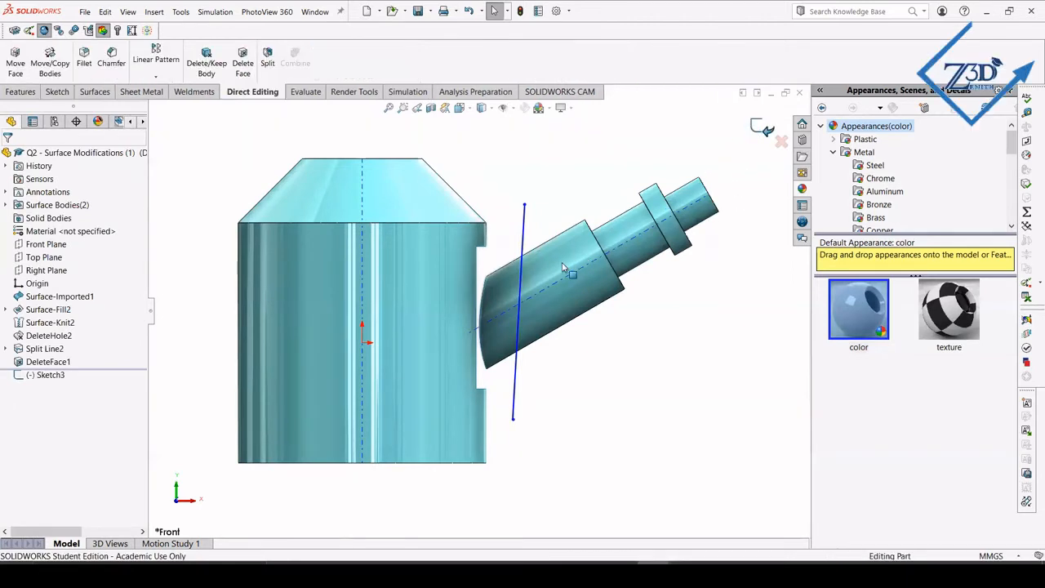
left_click(521, 269)
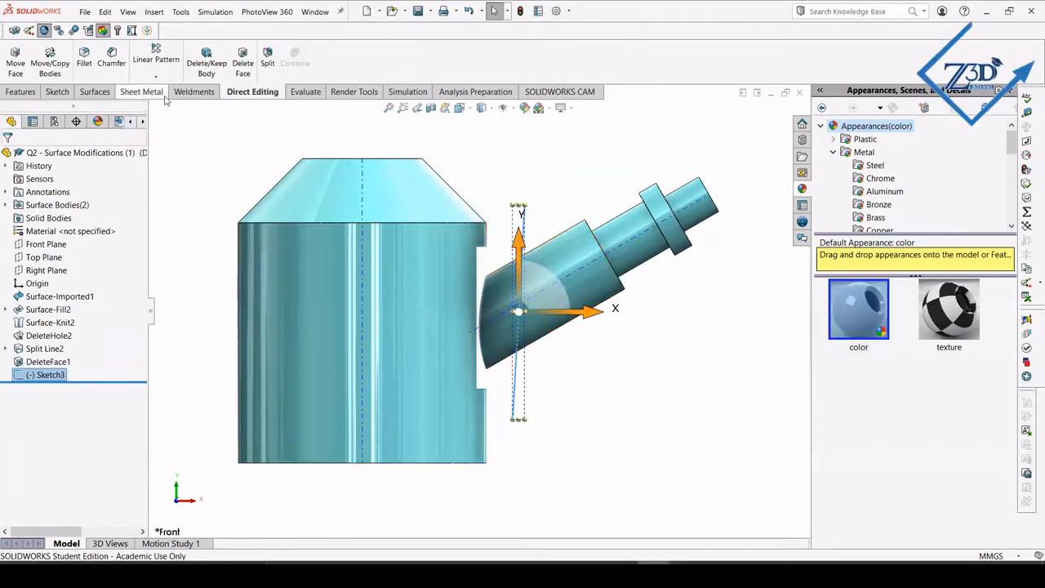
left_click(95, 92)
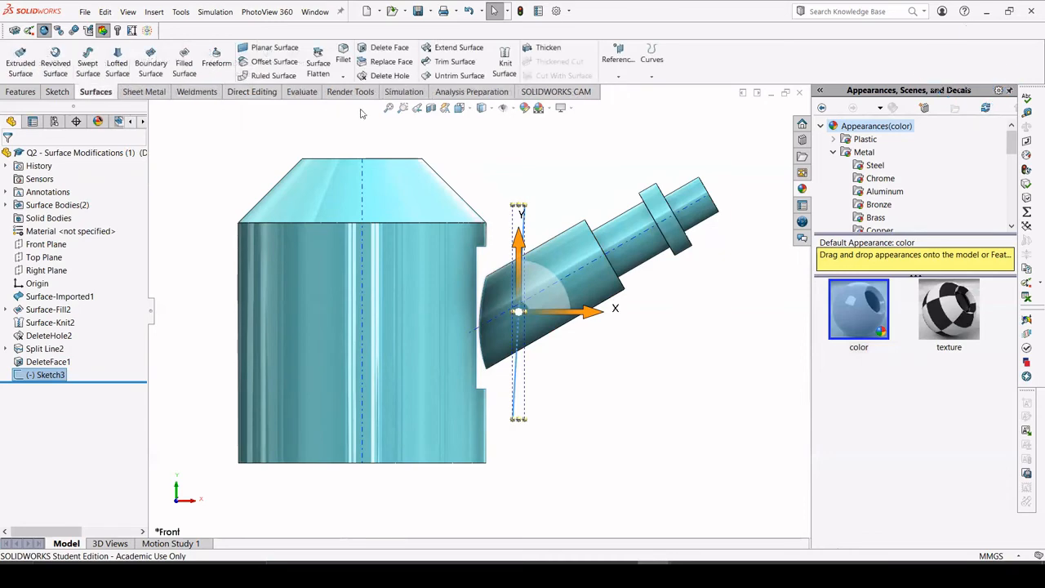
- Trim the spout's base with a Standard Trim Surface, using the slanted line sketch as trim tool and removing the piece nearest the body
left_click(470, 62)
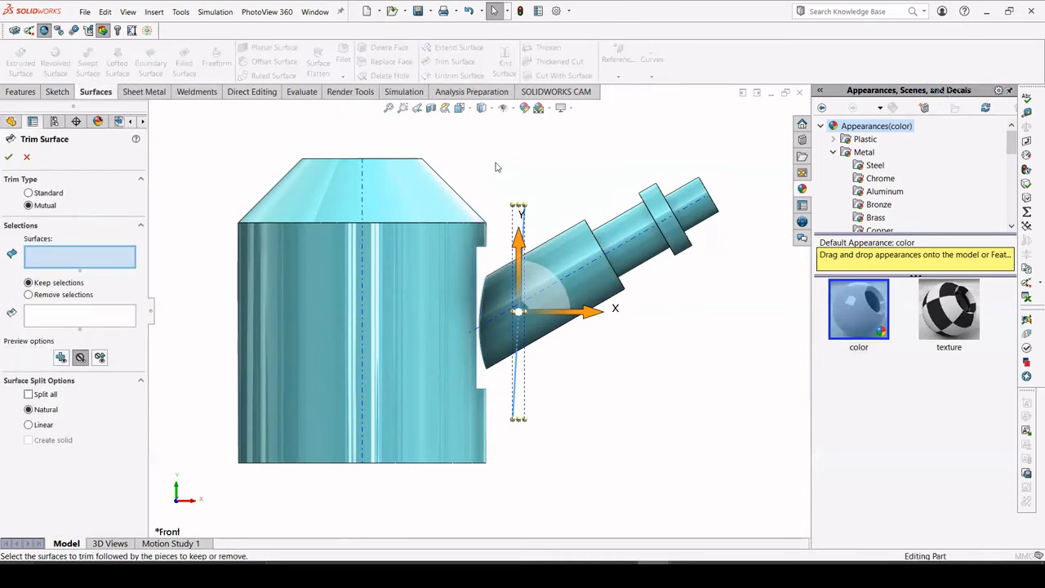
middle_click_drag(458, 172, 416, 221)
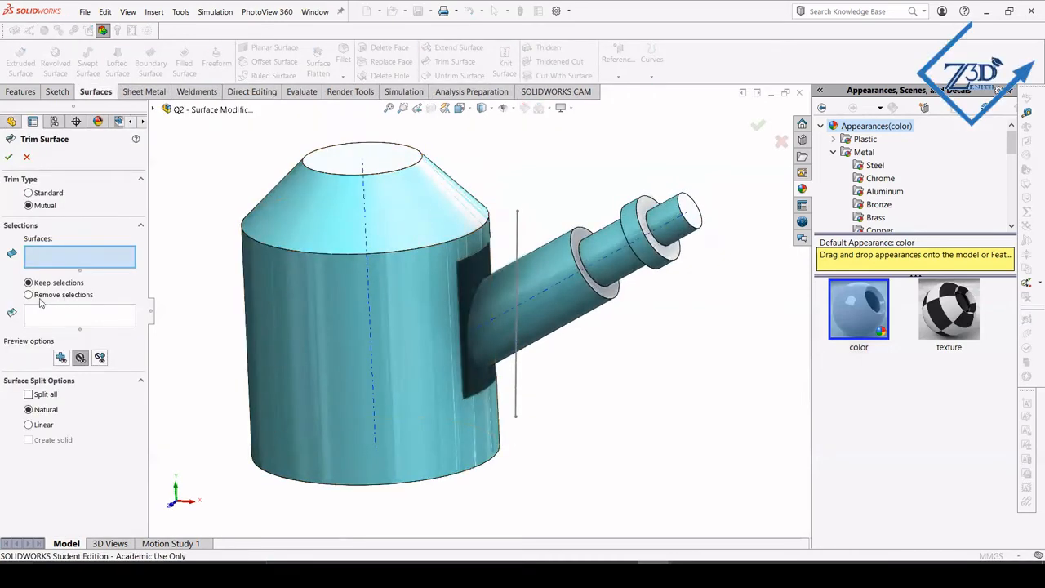
left_click(29, 192)
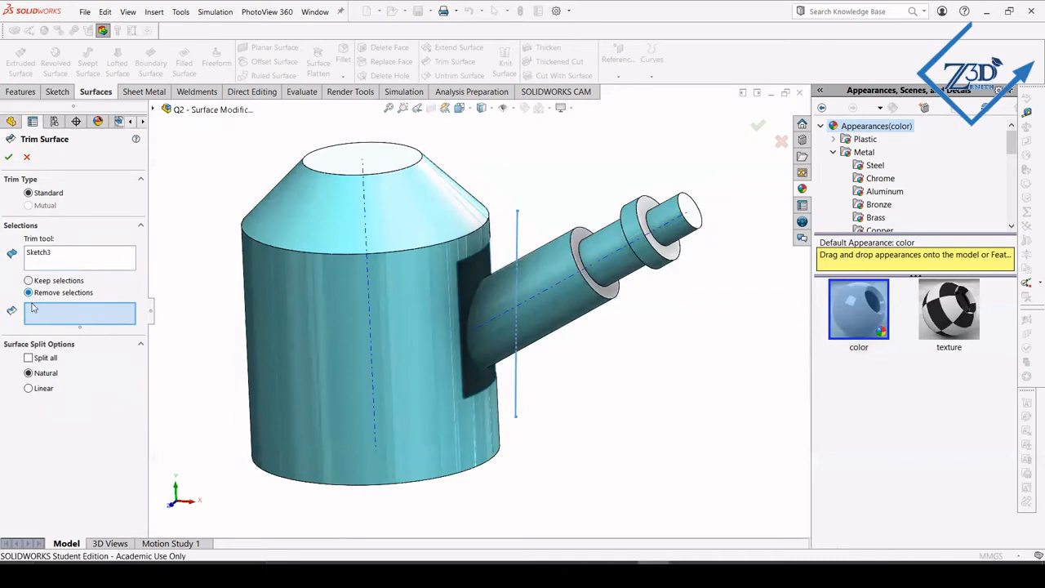
left_click(484, 315)
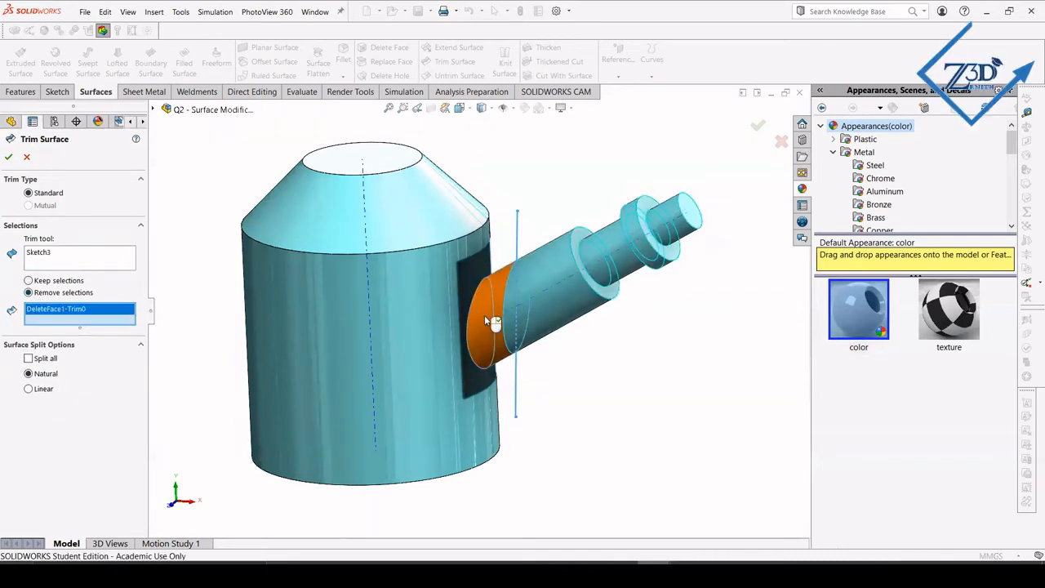
left_click(9, 156)
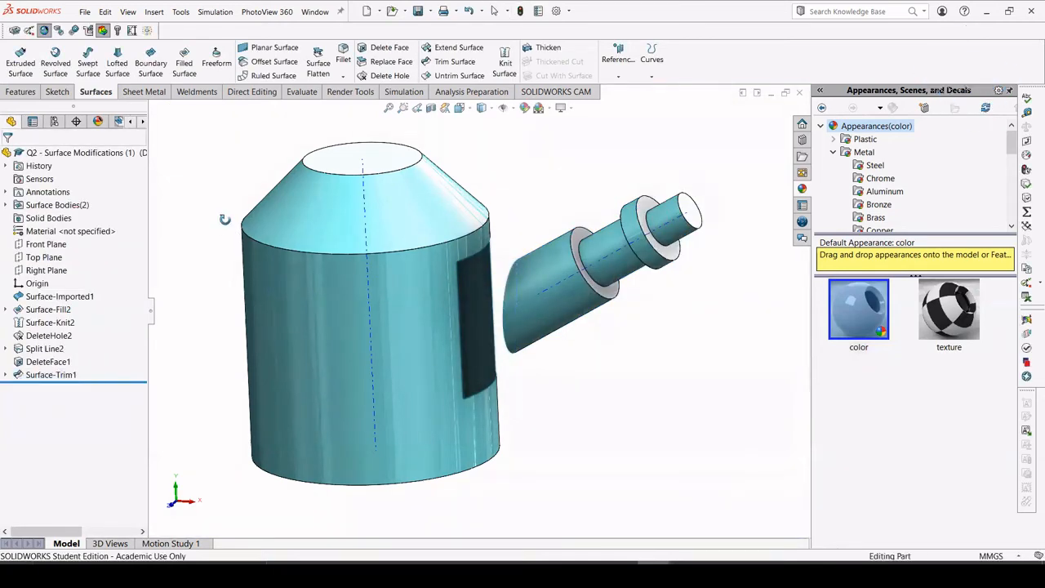
- Close the rectangular opening in the body's cylindrical surface with Delete Hole
middle_click_drag(225, 219, 494, 318)
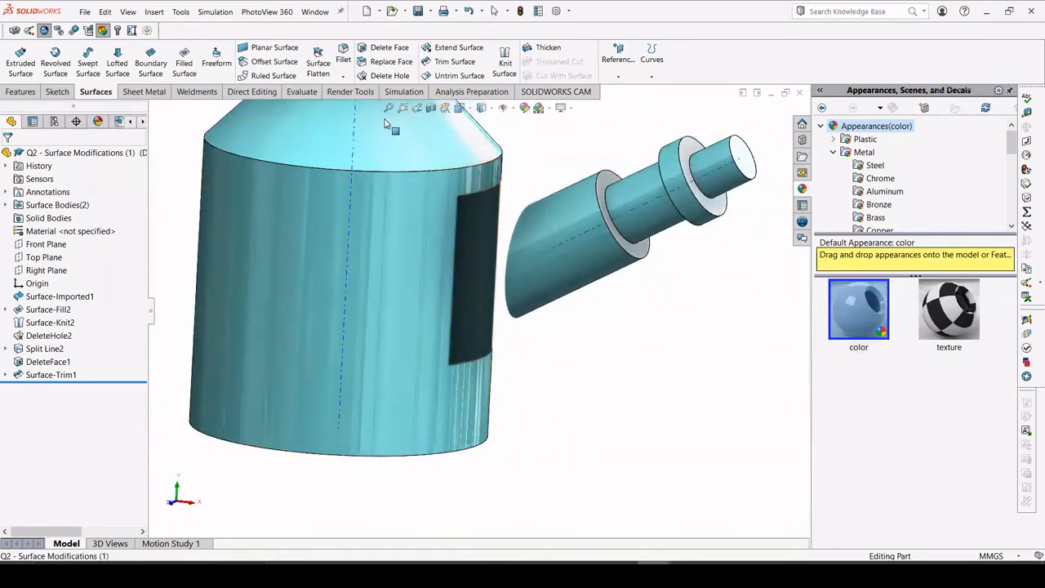
left_click(384, 75)
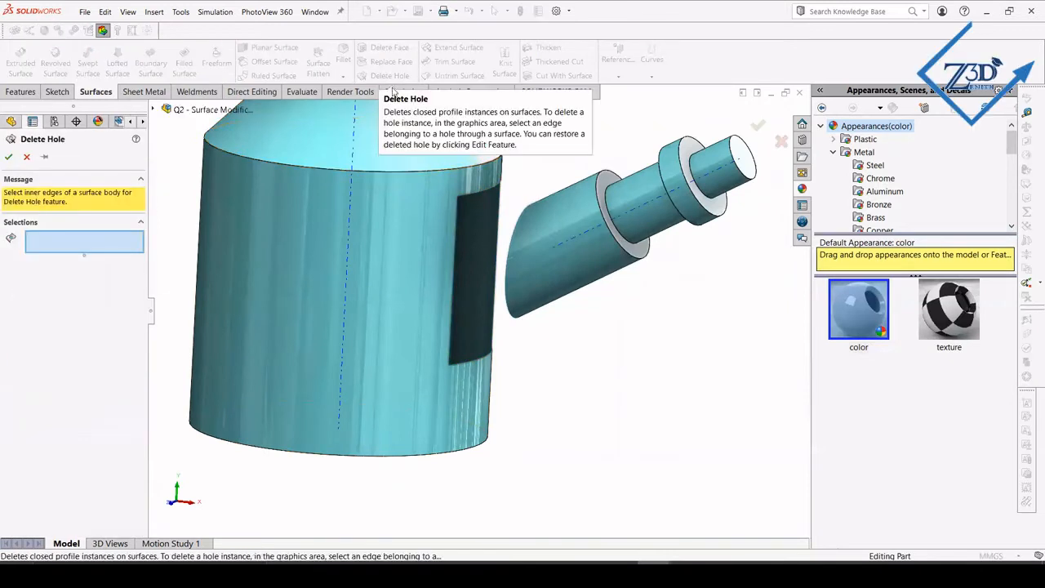
left_click(500, 215)
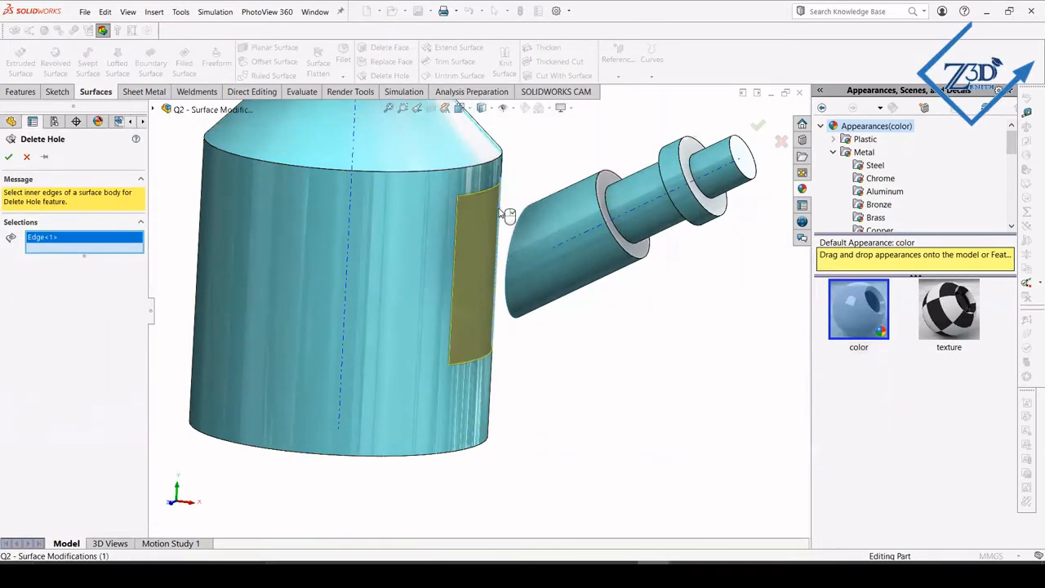
left_click(8, 156)
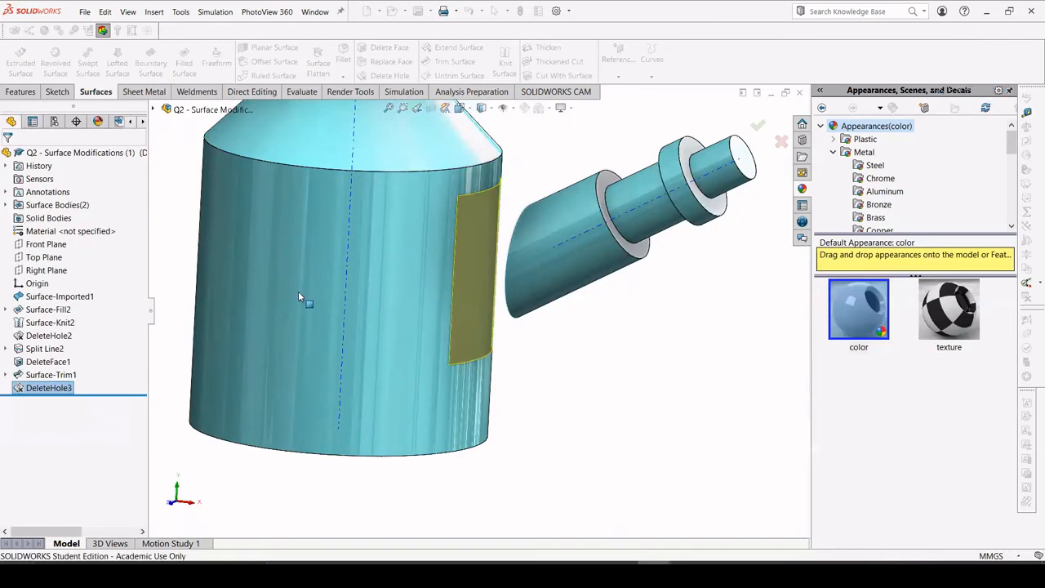
- Sketch a line about 65 mm long on the Front Plane, from the spout's outer end to the body's vertical axis
mouse_move(277, 287)
middle_mouse_down()
mouse_move(253, 286)
mouse_move(298, 303)
mouse_move(265, 300)
mouse_move(268, 281)
middle_mouse_up()
scroll(265, 299, "up", 2)
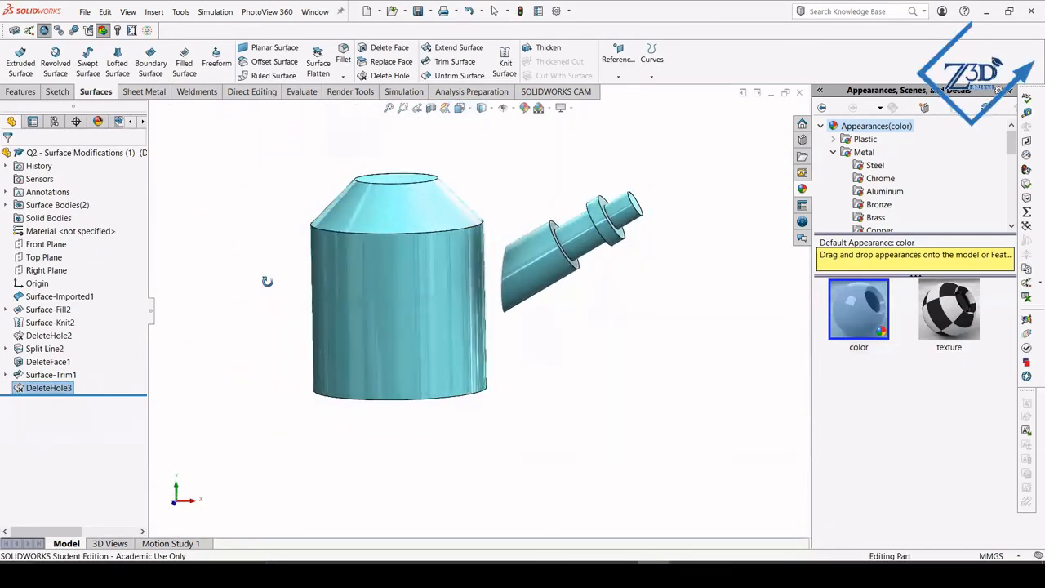
left_click(42, 244)
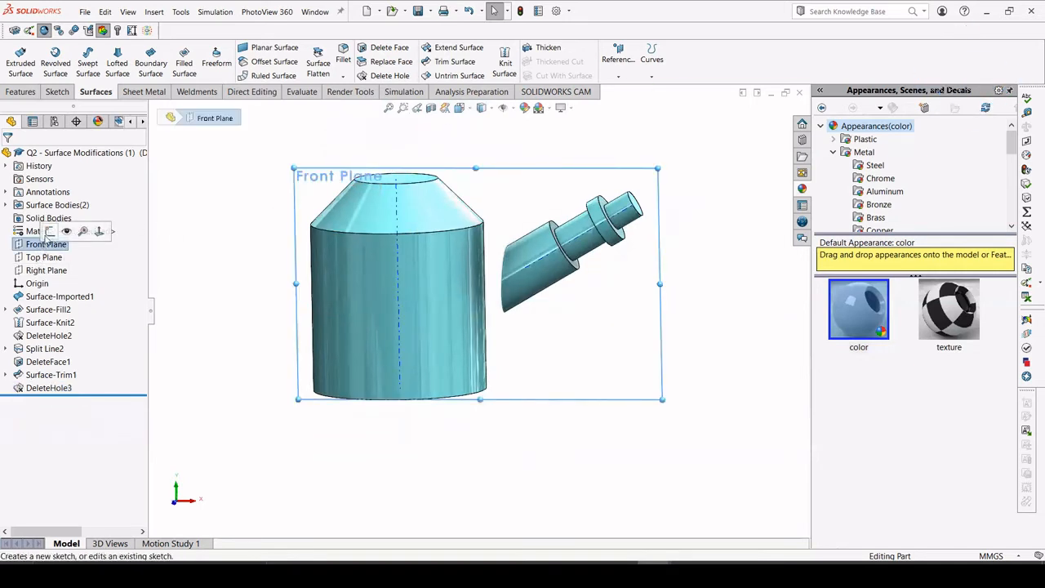
left_click(44, 234)
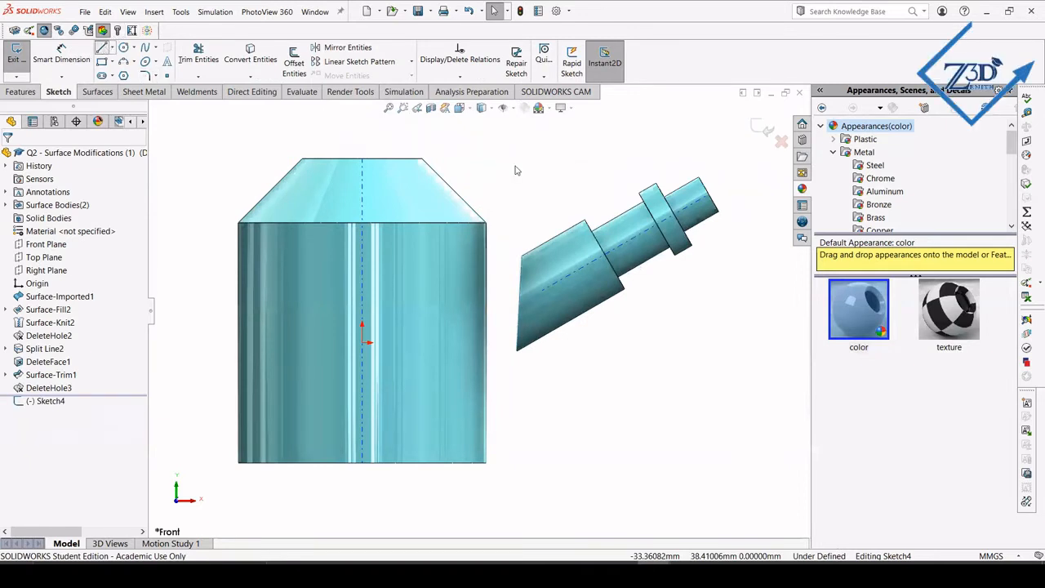
key("l")
left_click(716, 175)
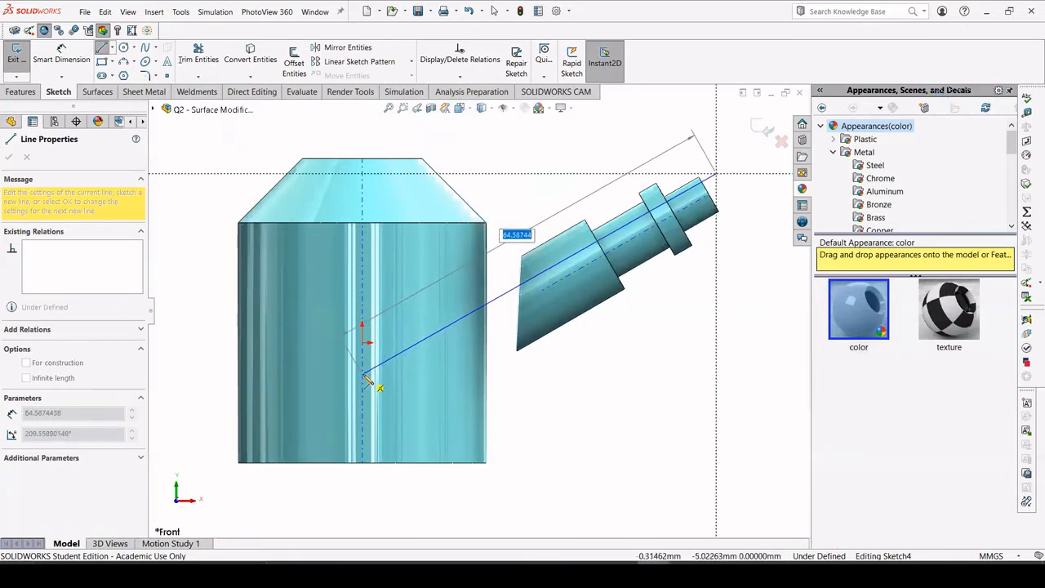
left_click(365, 376)
key("Escape")
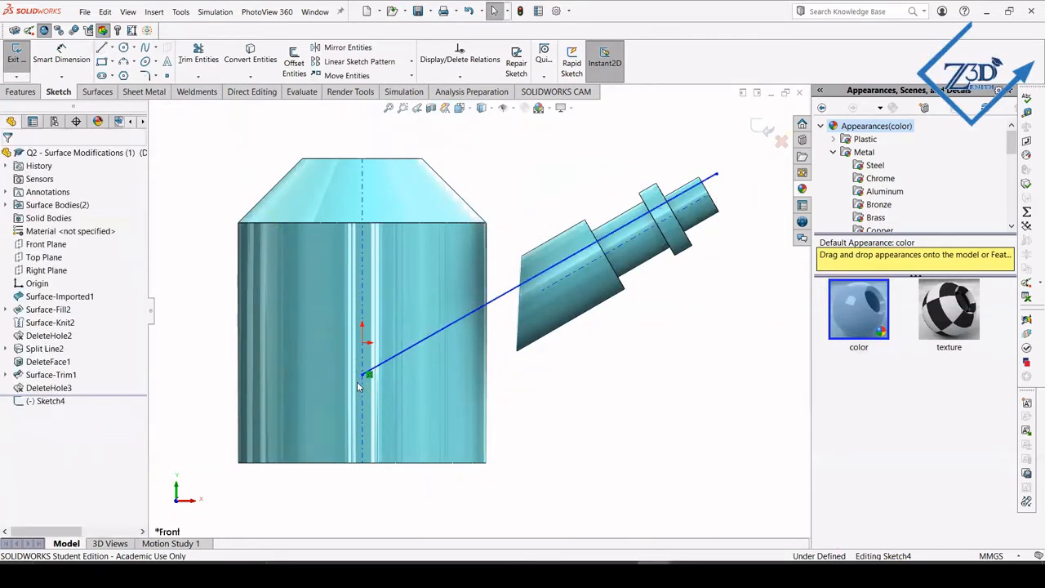
- Make the sketched line collinear with the spout's axis and finish the sketch
left_click(515, 296)
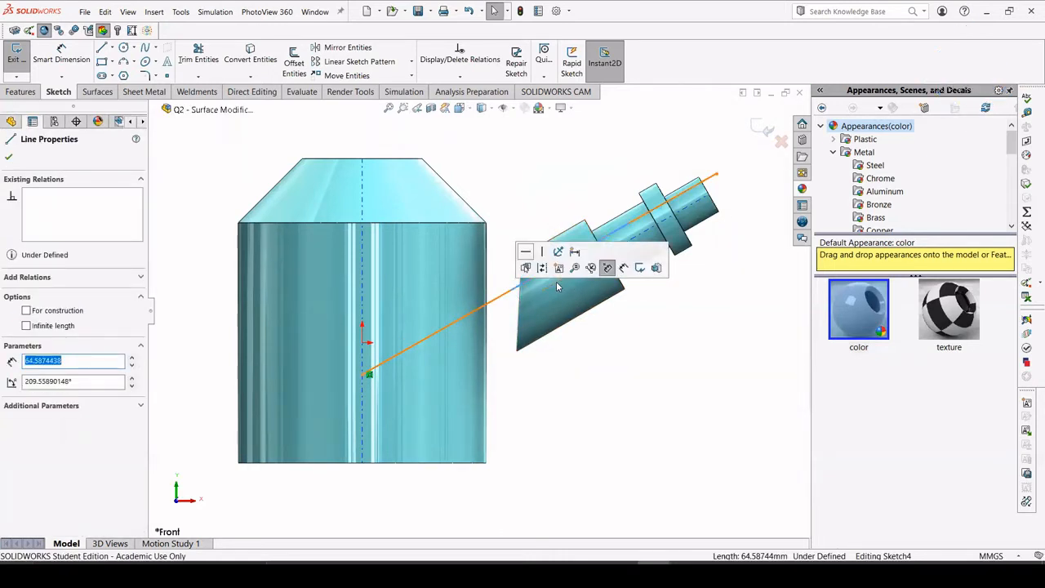
left_click(558, 287, "ctrl")
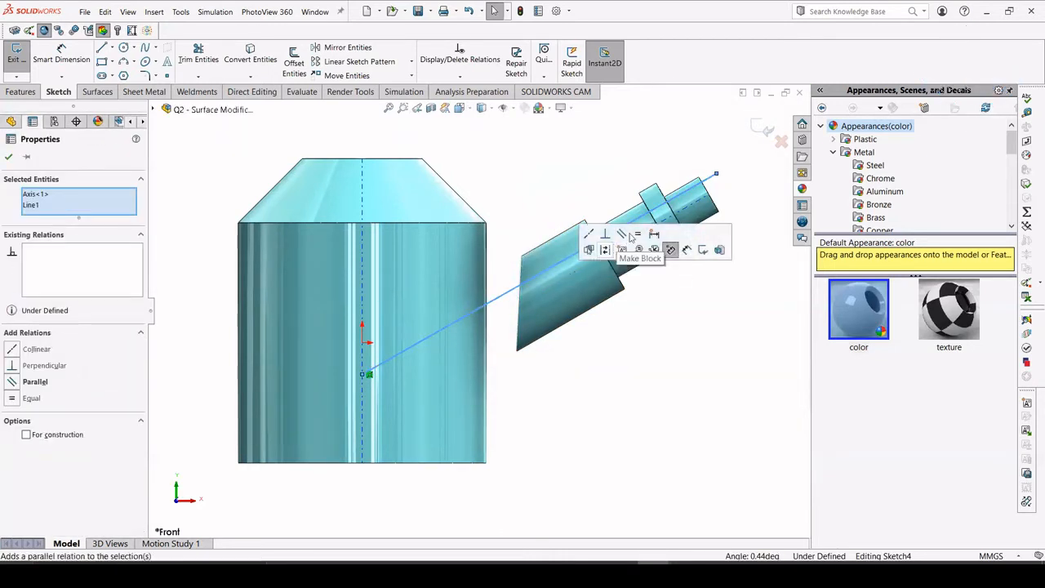
left_click(589, 234)
left_click(550, 206)
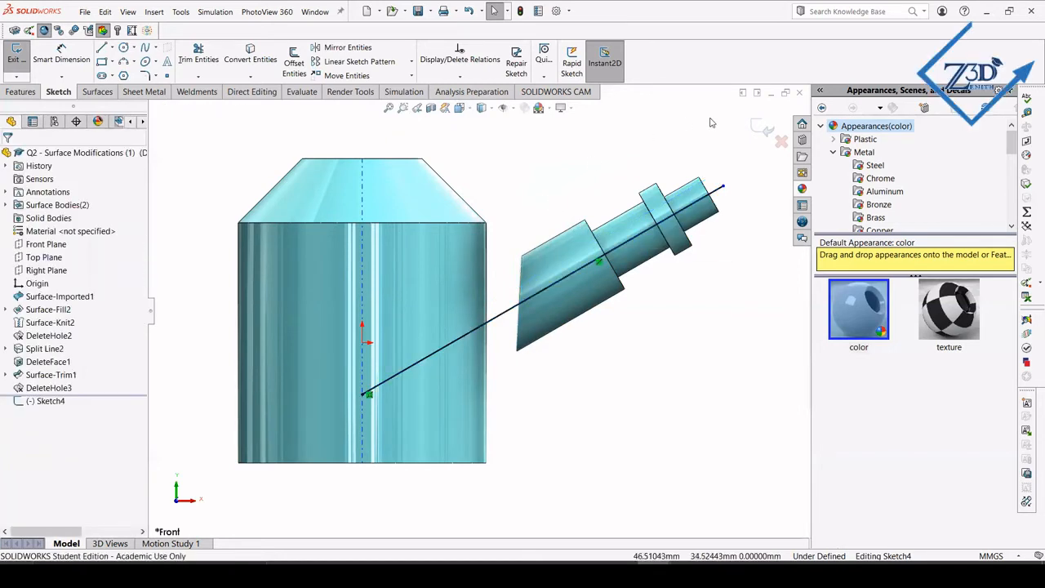
left_click(760, 129)
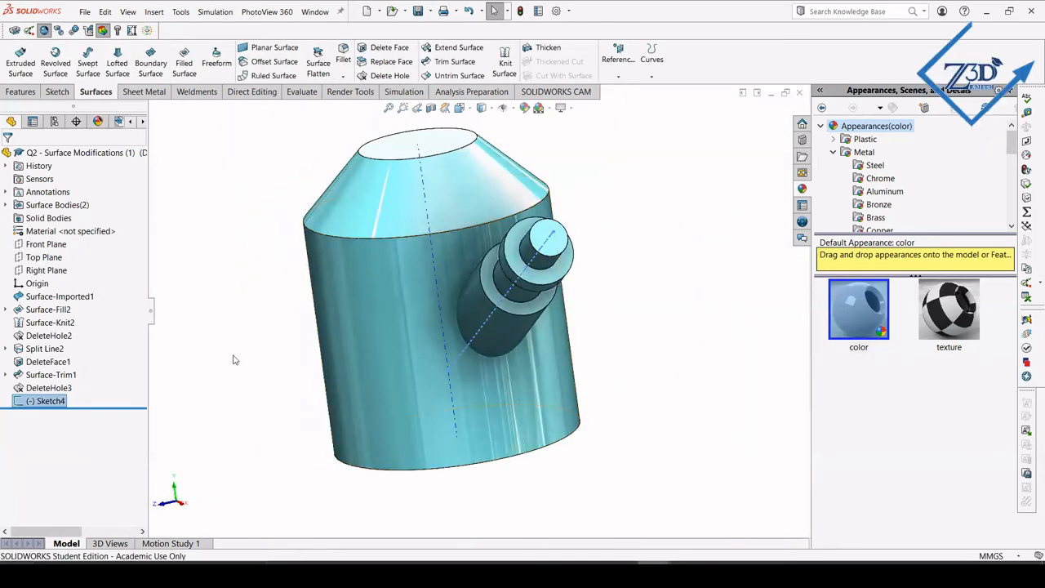
- Sketch a horizontal line on the Right Plane, from the lower end of the spout-axis line to the body's outer edge
left_click(41, 271)
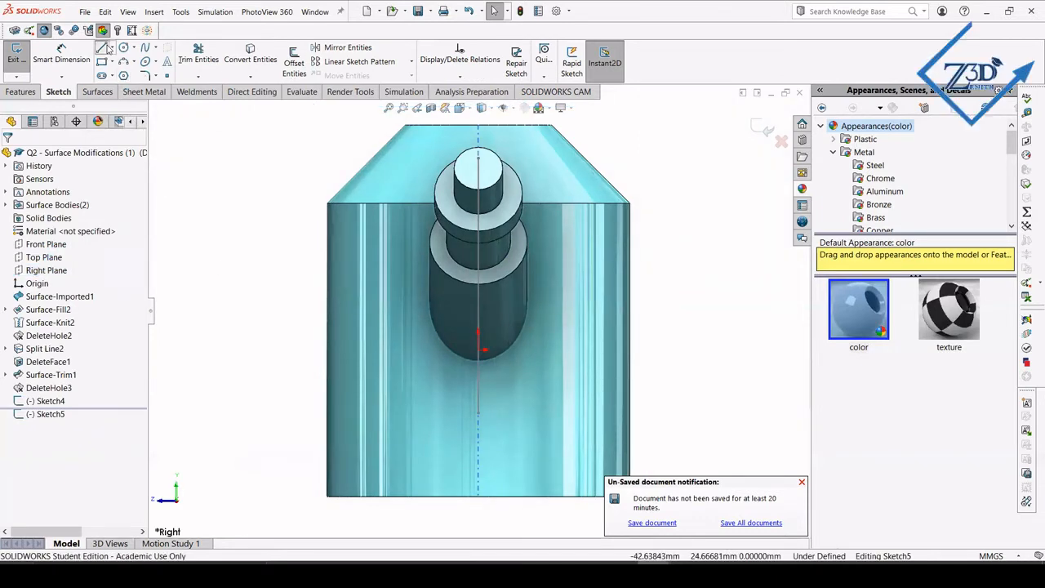
key("l")
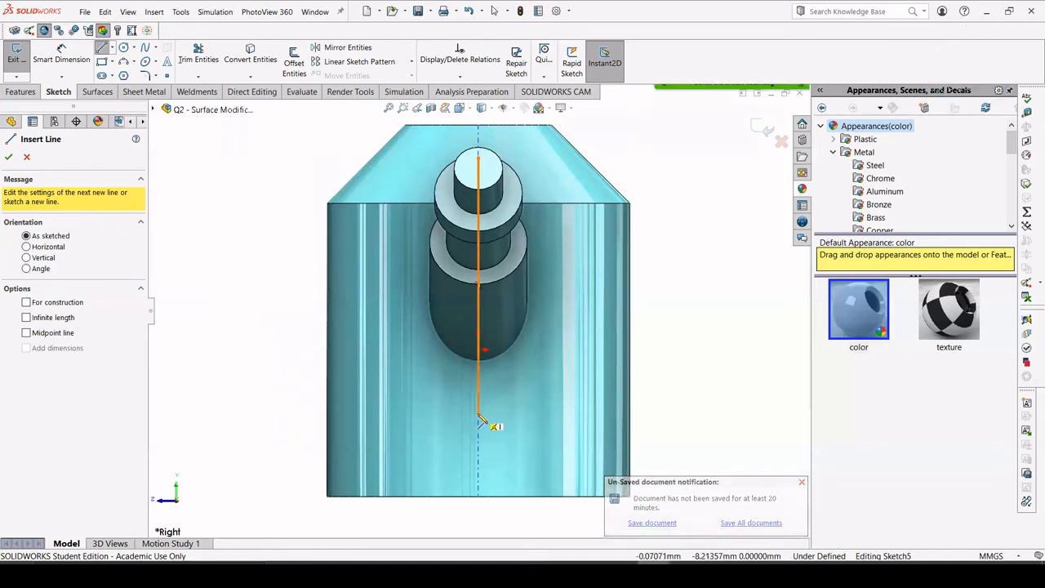
left_click(478, 415)
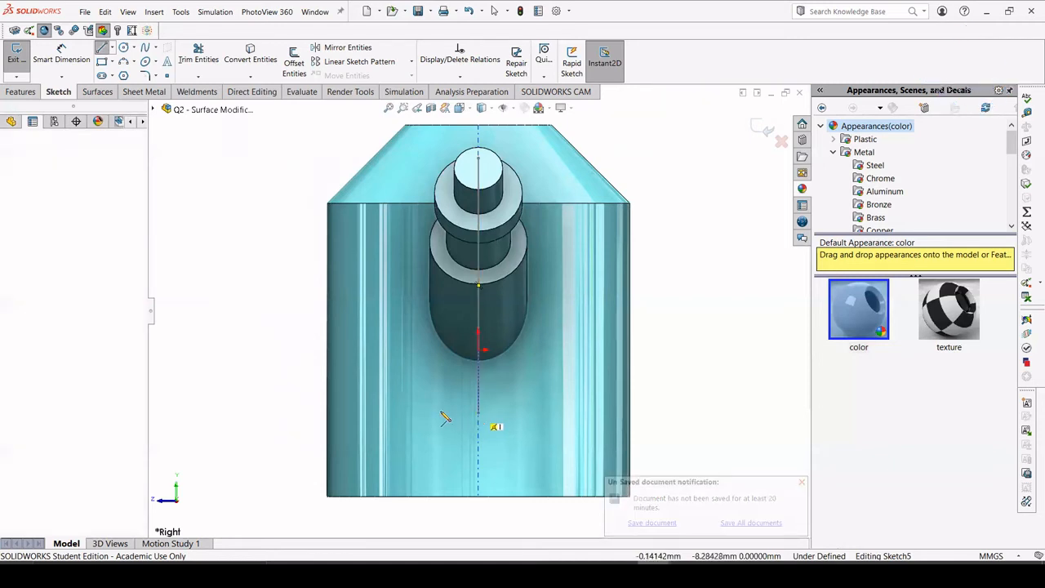
left_click(330, 414)
key("Escape")
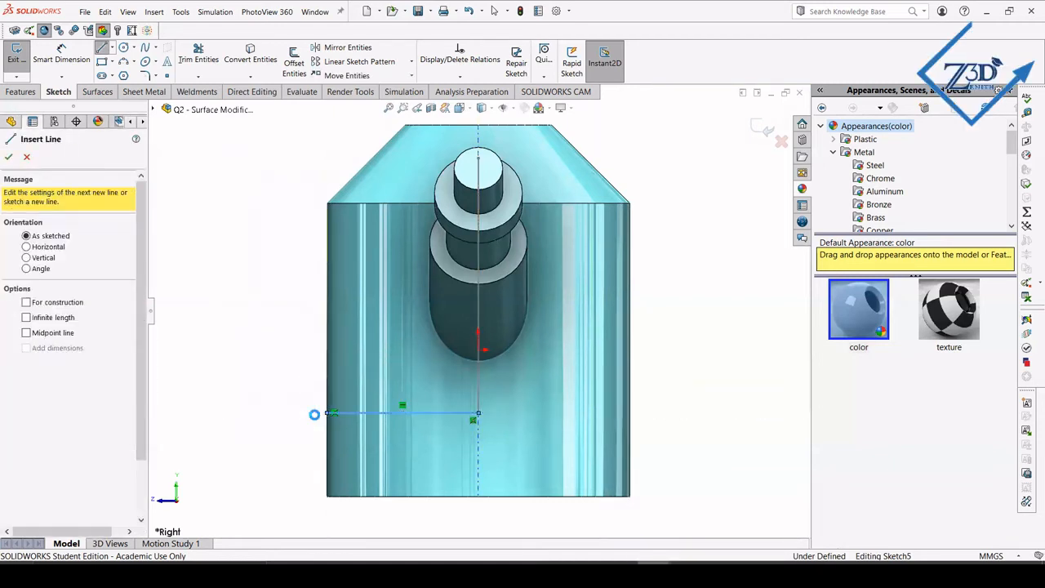
key("Escape")
middle_click_drag(306, 410, 345, 415)
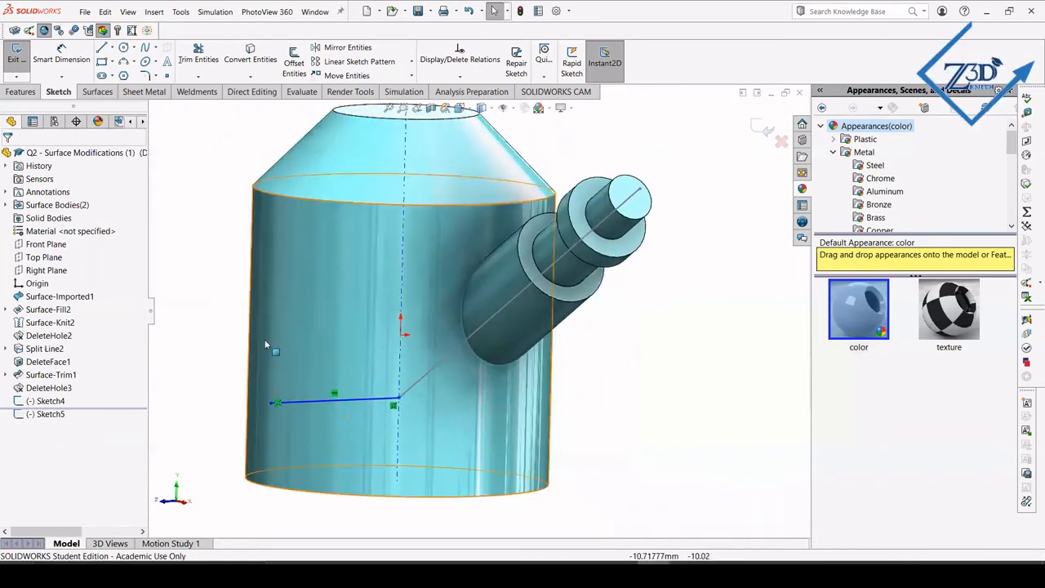
left_click(760, 123)
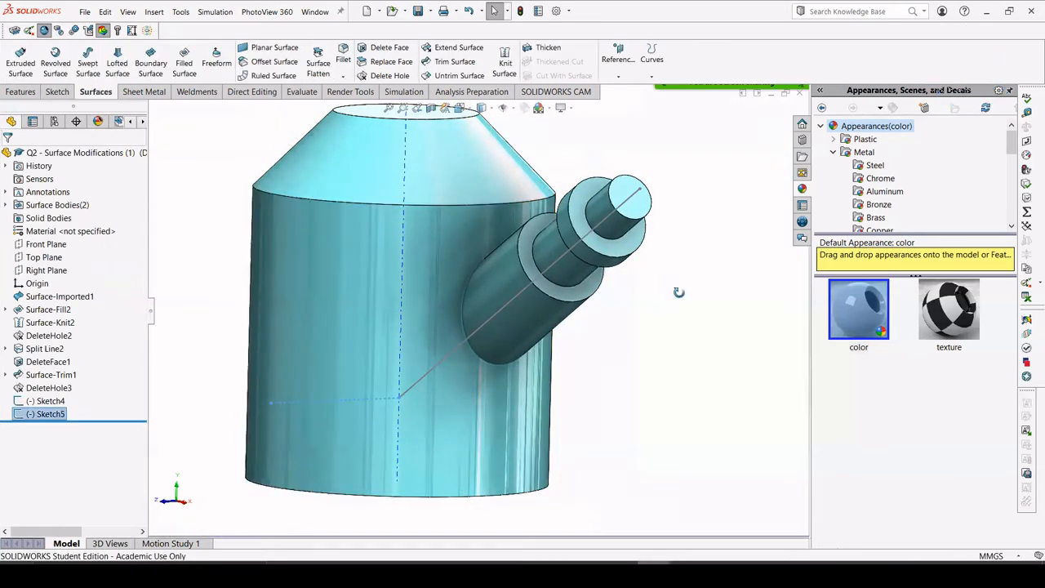
- Rotate the trimmed spout body by -30 degrees about the horizontal Right Plane sketch line with Move/Copy Body
middle_click_drag(679, 292, 692, 302)
left_click(626, 317)
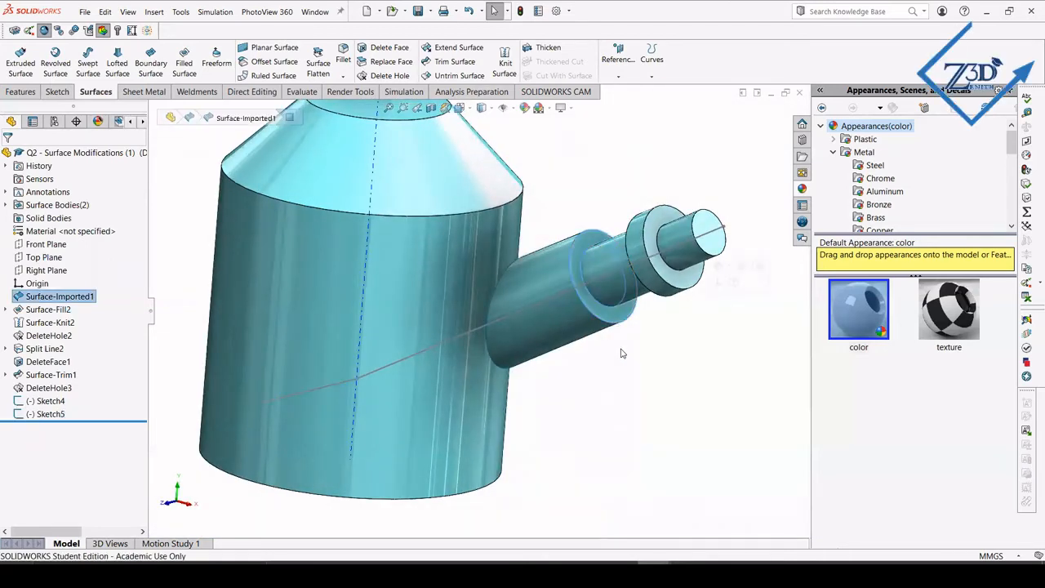
middle_click_drag(637, 352, 665, 351)
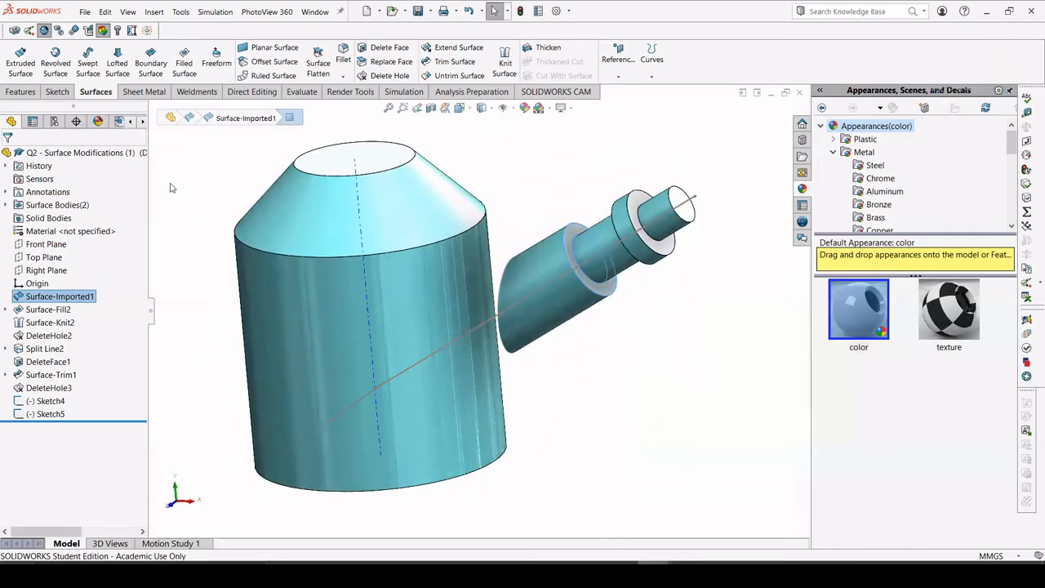
left_click(255, 92)
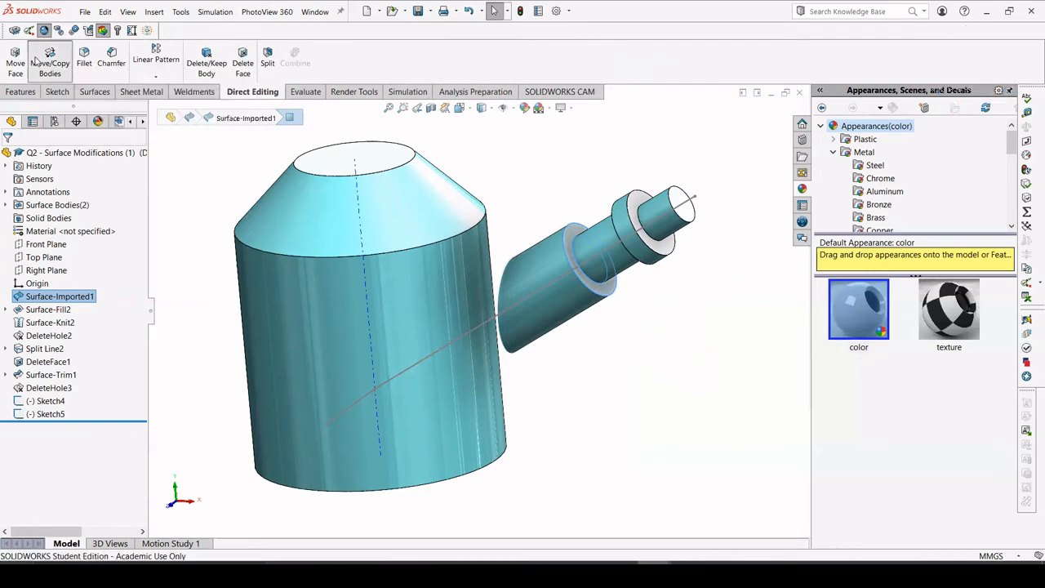
left_click(36, 62)
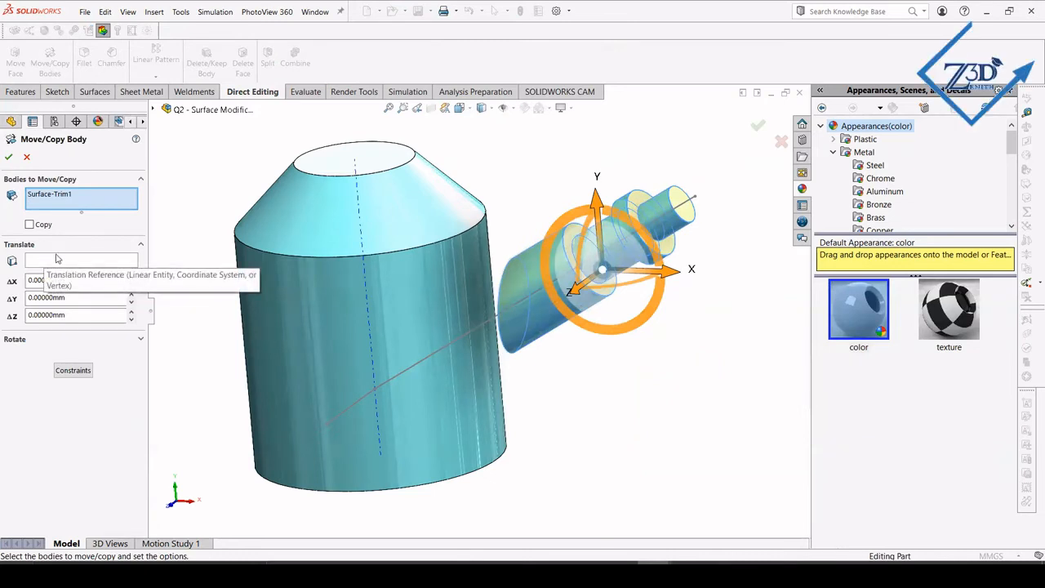
left_click(140, 341)
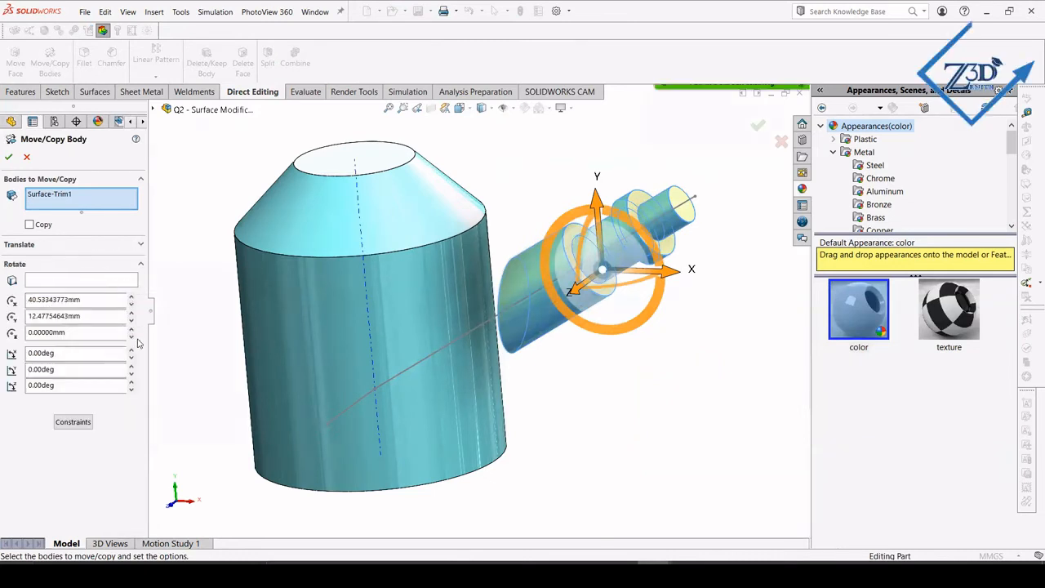
left_click(59, 281)
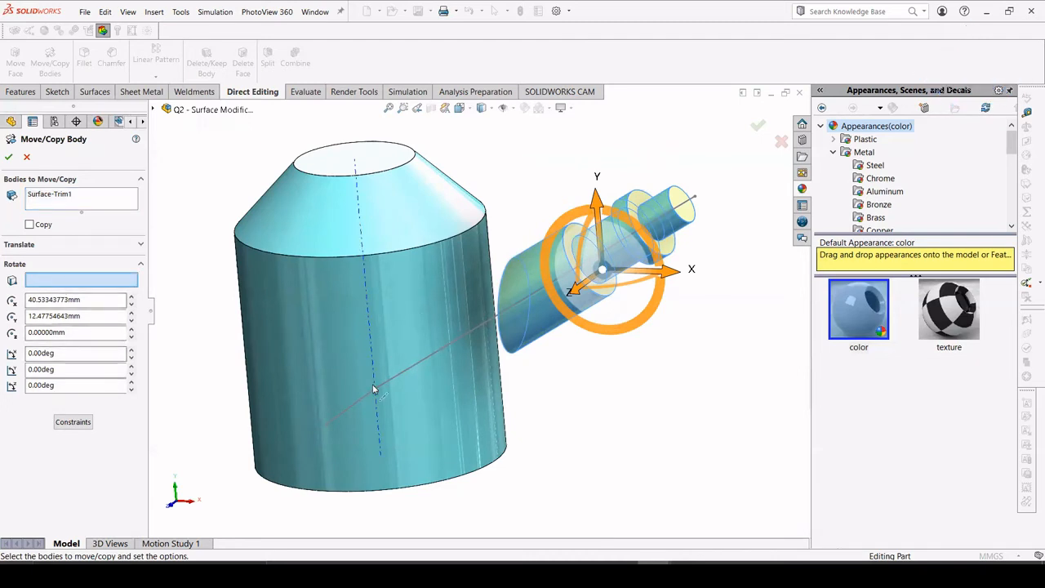
left_click(340, 419)
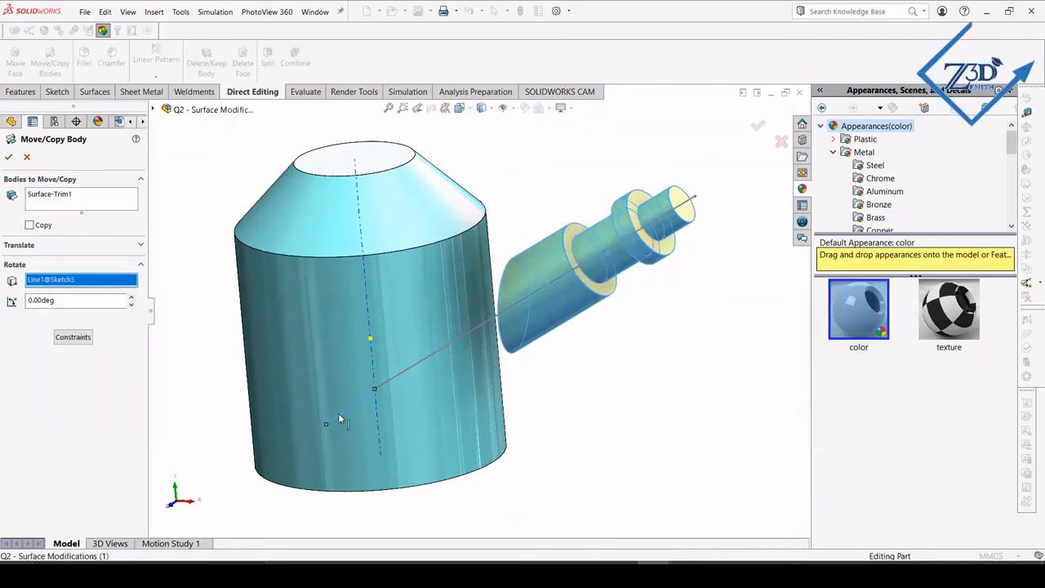
left_click(132, 304)
left_click(131, 304)
left_click(131, 304)
left_click(132, 304)
left_click(132, 305)
left_click(131, 305)
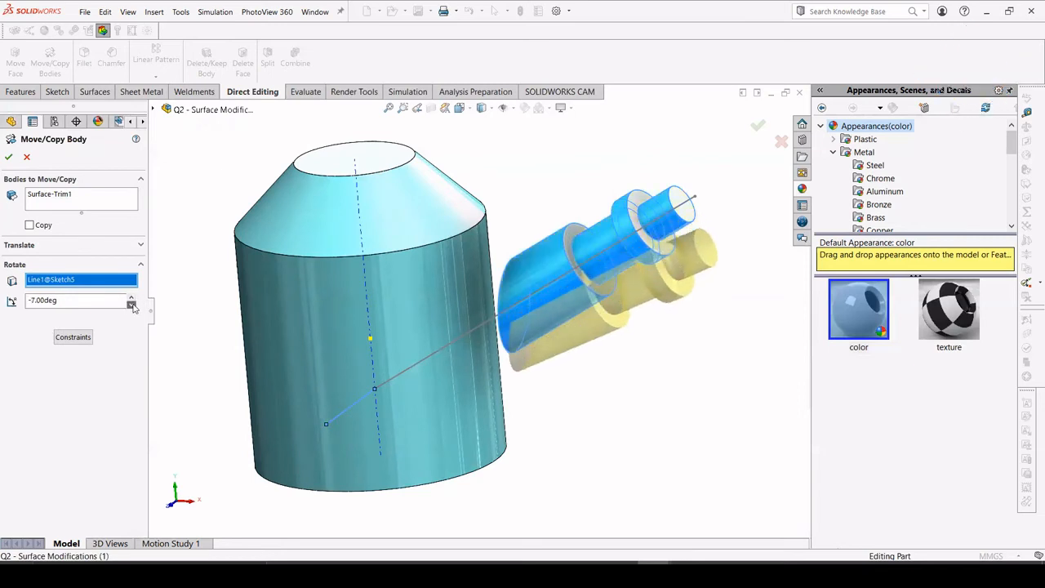
left_click(131, 305)
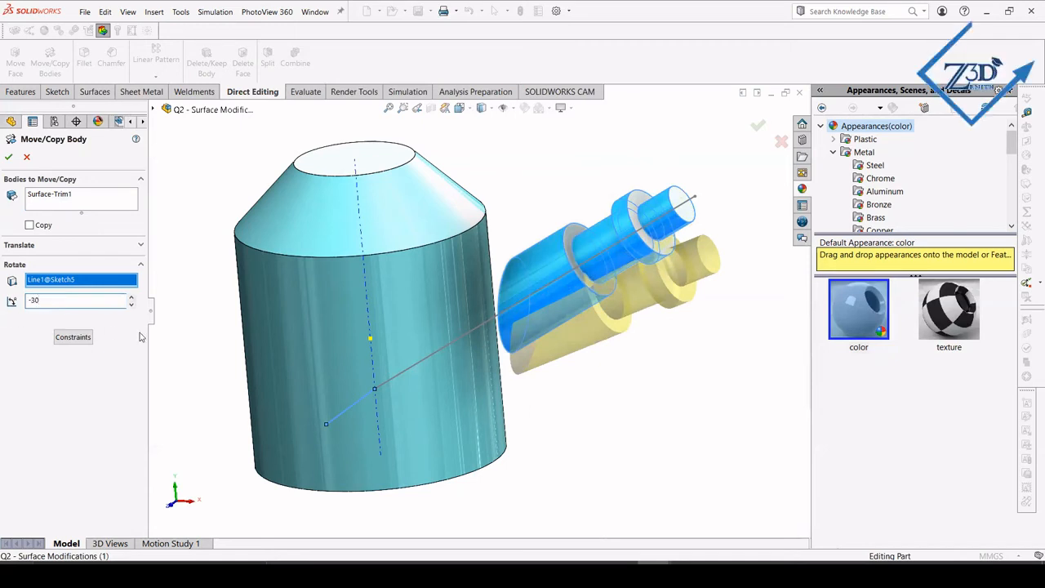
key("Return")
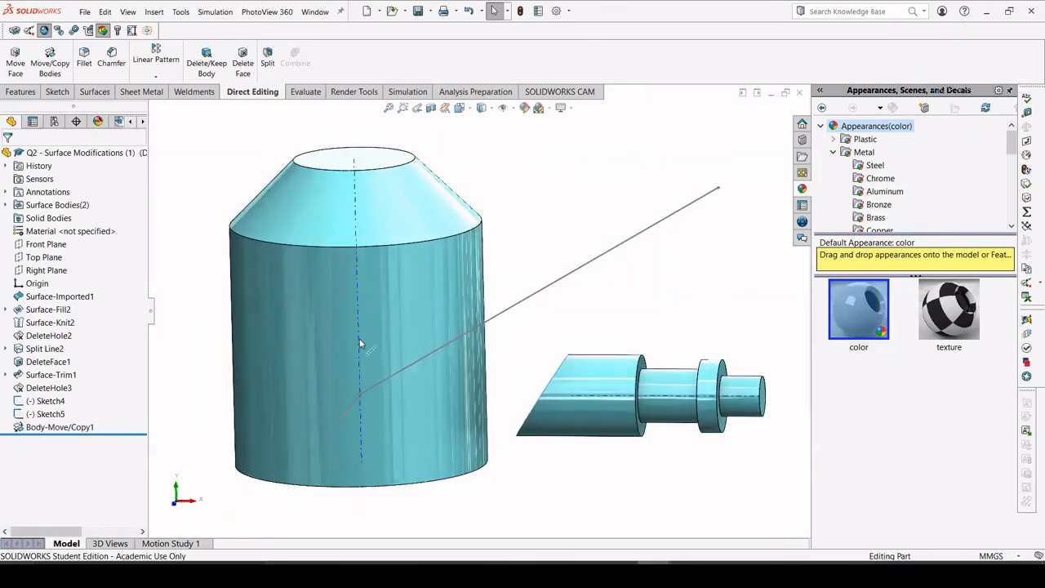
middle_click_drag(357, 338, 350, 367)
key("f")
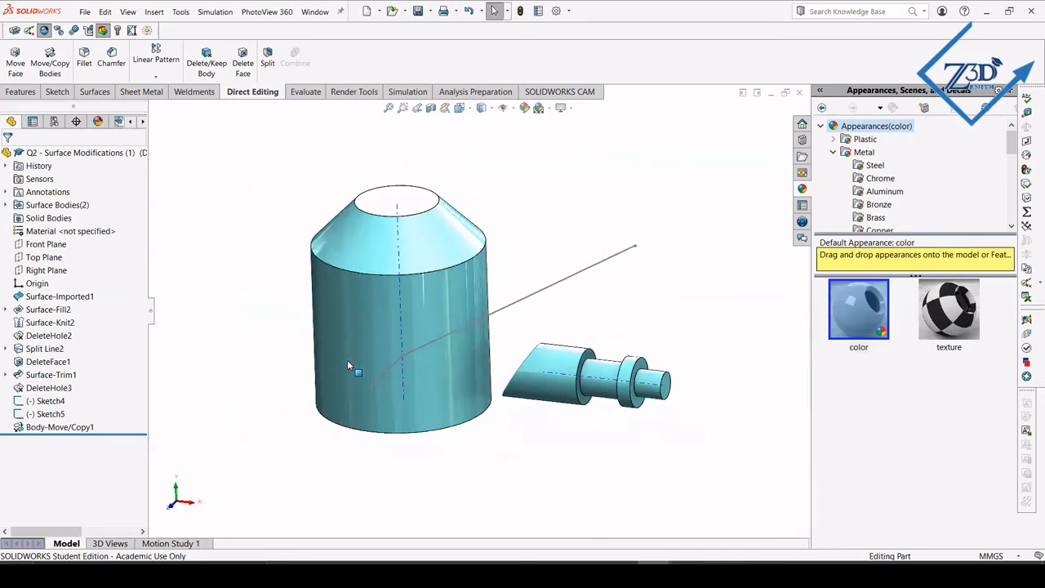
- Copy the spout body once with Move/Copy Body, rotating the copy 180 degrees about the main body's vertical axis
left_click(57, 63)
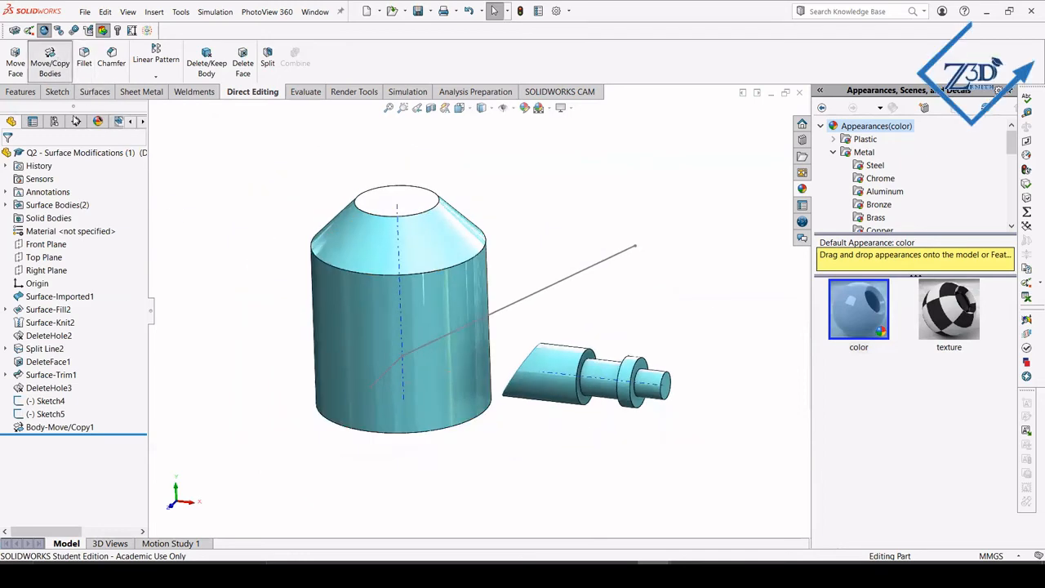
left_click(550, 386)
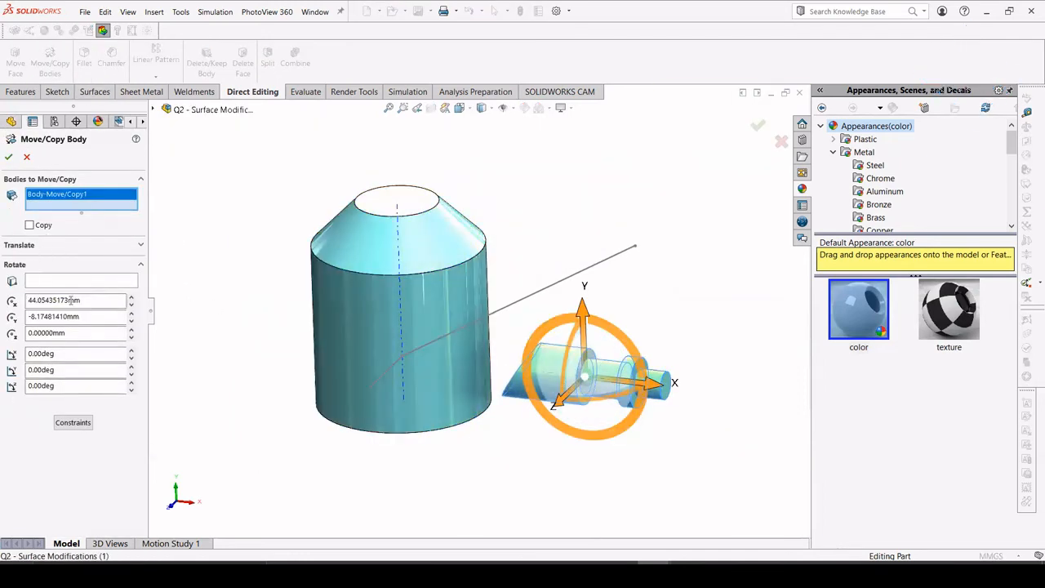
left_click(93, 282)
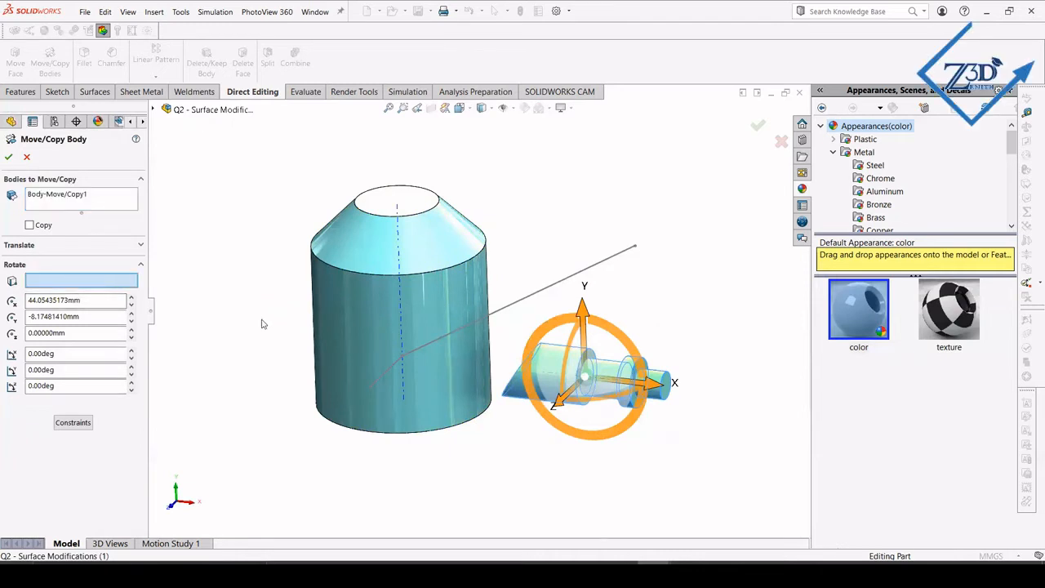
left_click(398, 307)
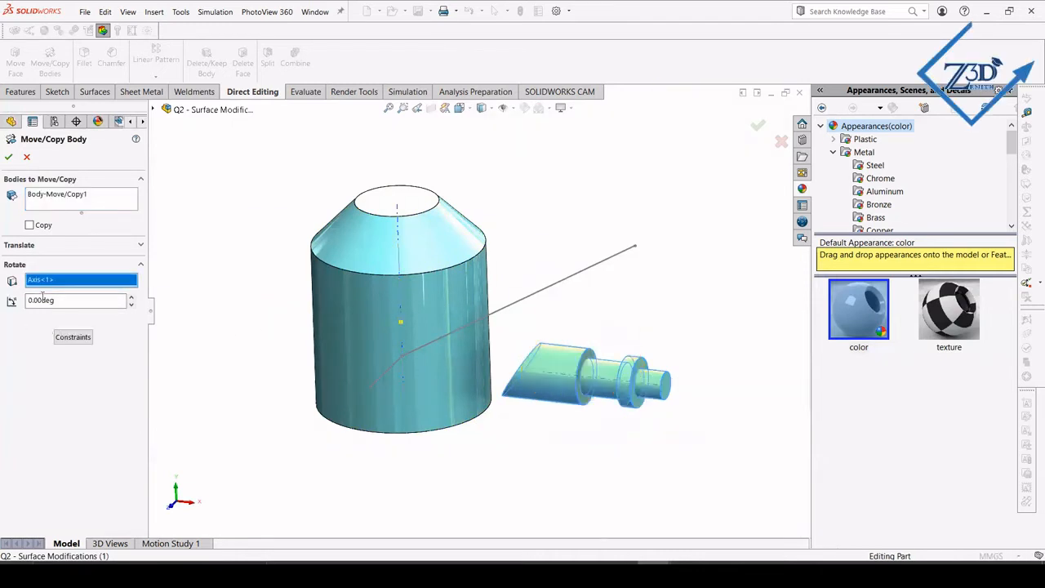
type("180")
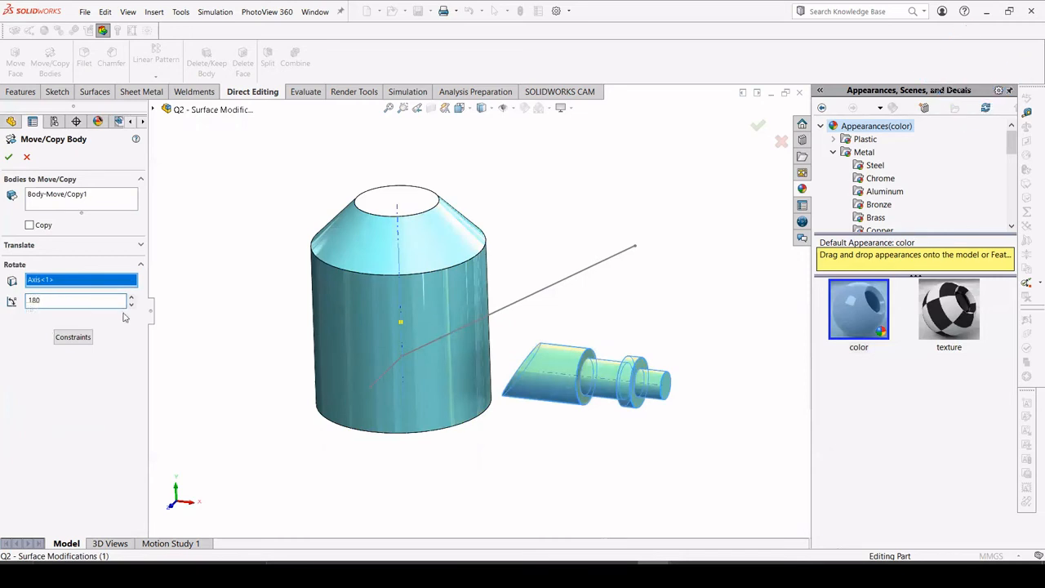
key("Return")
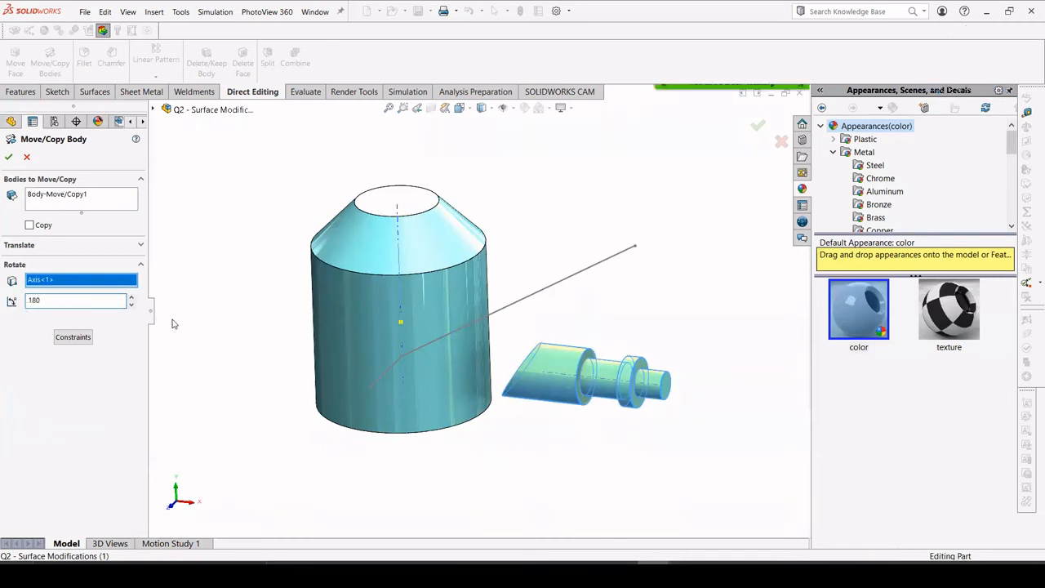
left_click(28, 227)
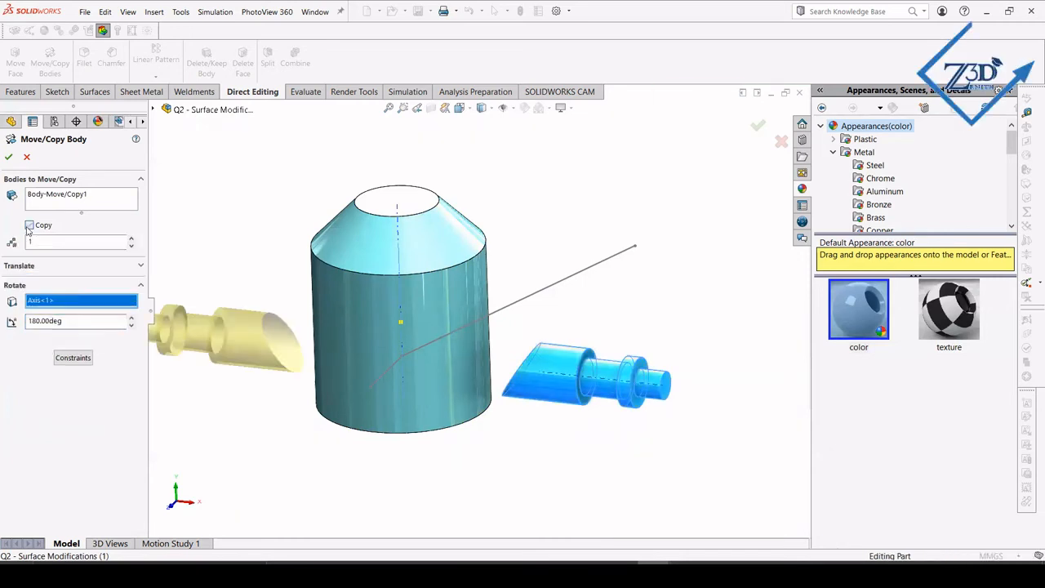
left_click(8, 158)
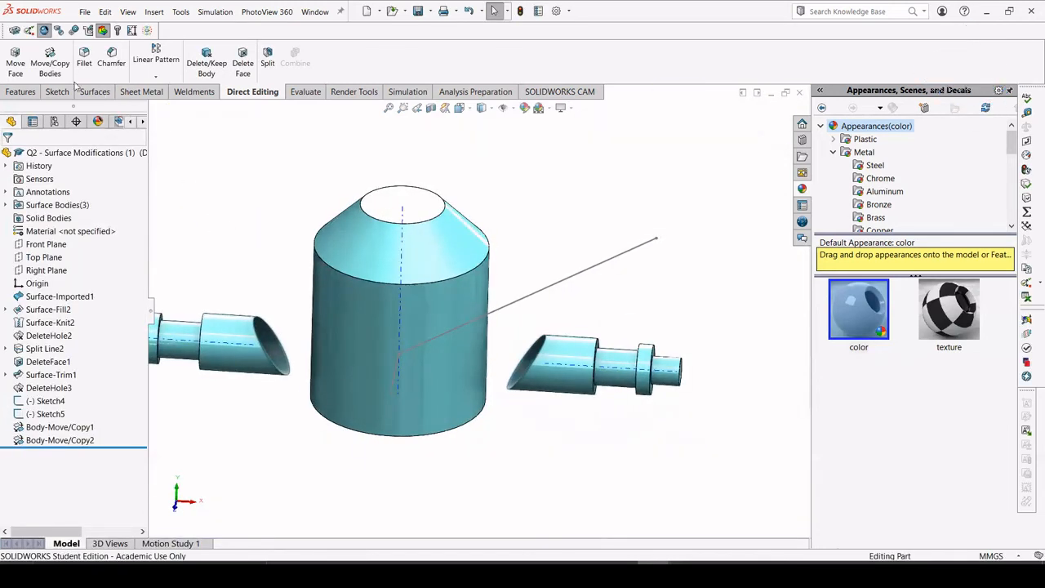
- Use Move/Copy Body to make one copy of the opposite spout, translated 20 mm along Y
left_click(50, 59)
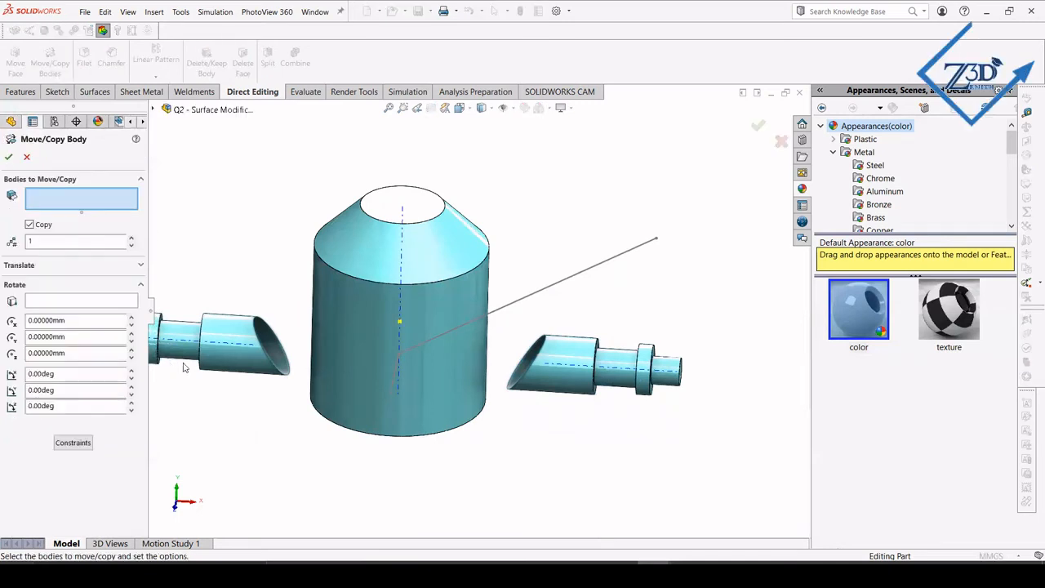
left_click(213, 358)
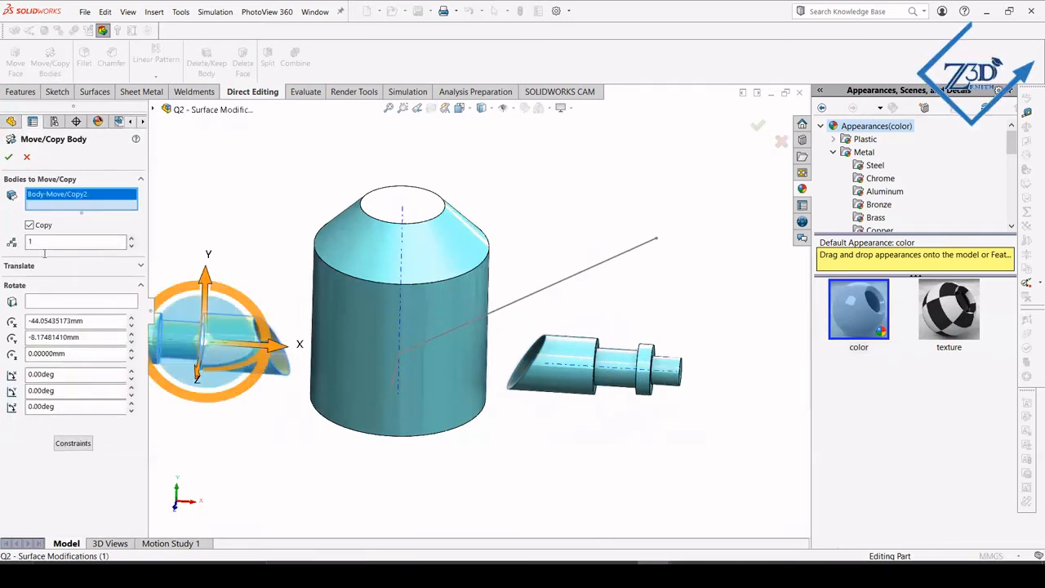
left_click(141, 267)
left_click(103, 285)
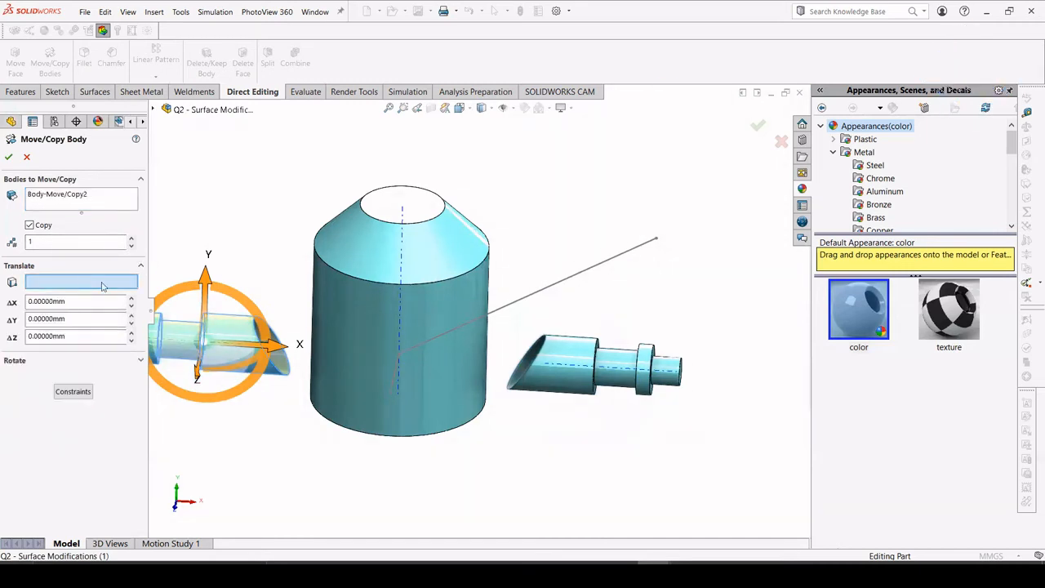
left_click(395, 309)
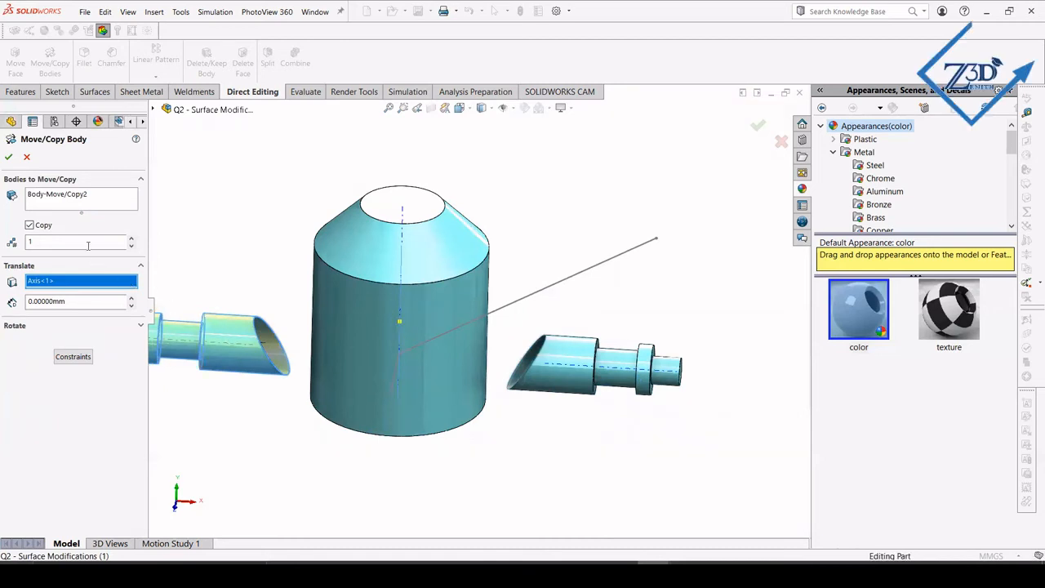
right_click(92, 283)
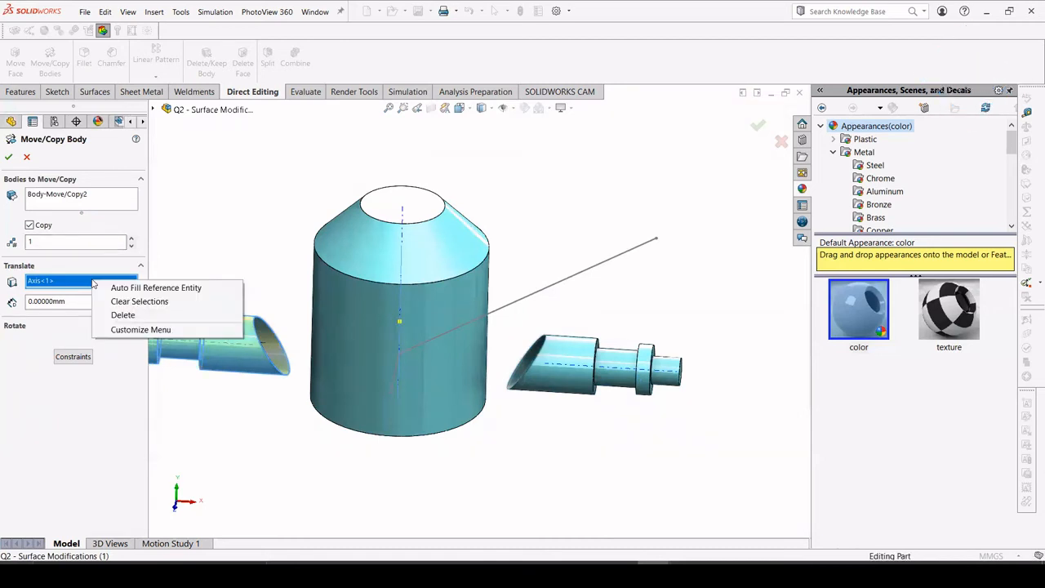
left_click(122, 301)
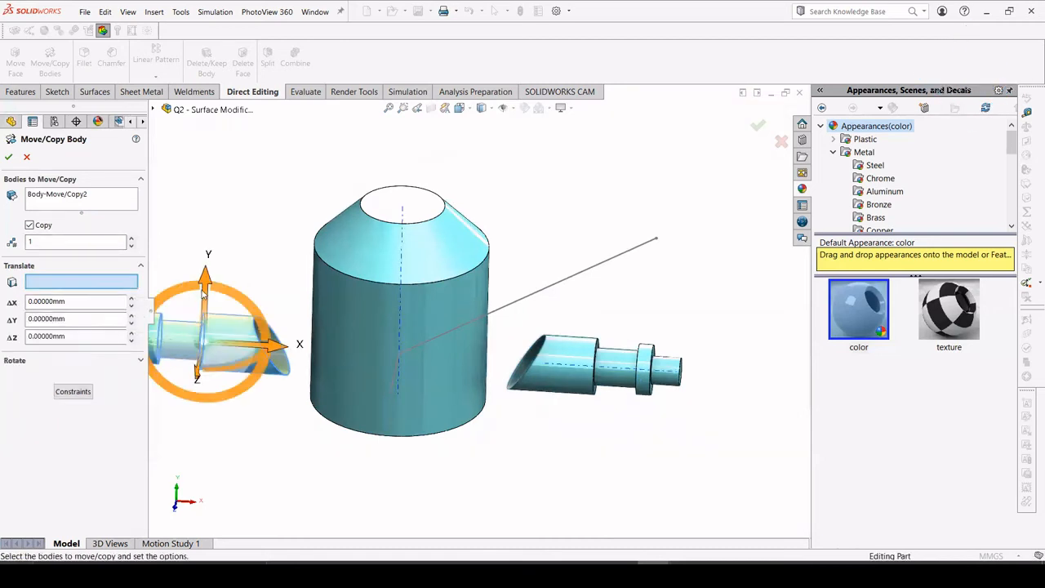
left_click_drag(203, 294, 205, 263)
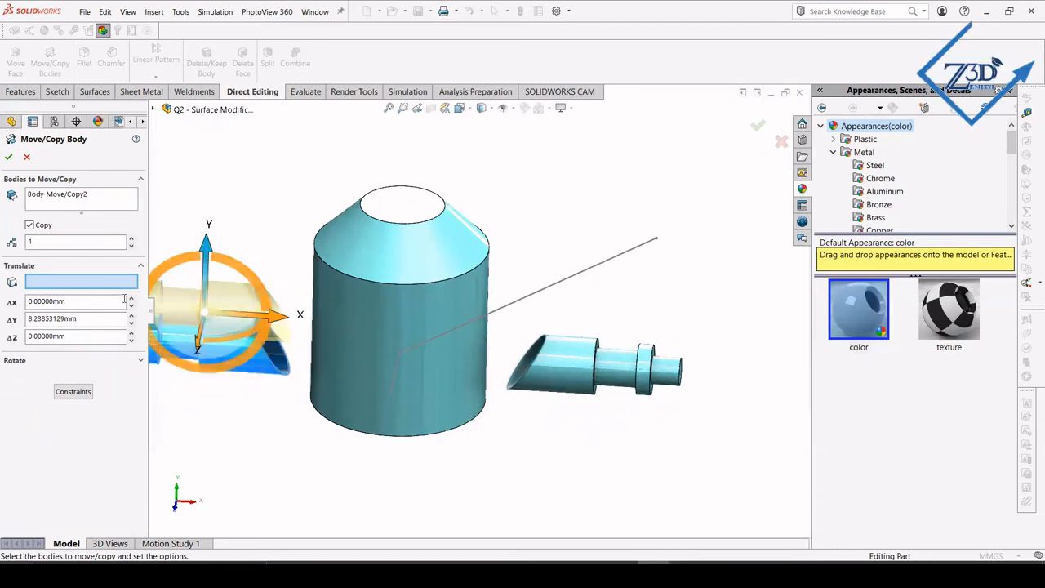
double_click(101, 318)
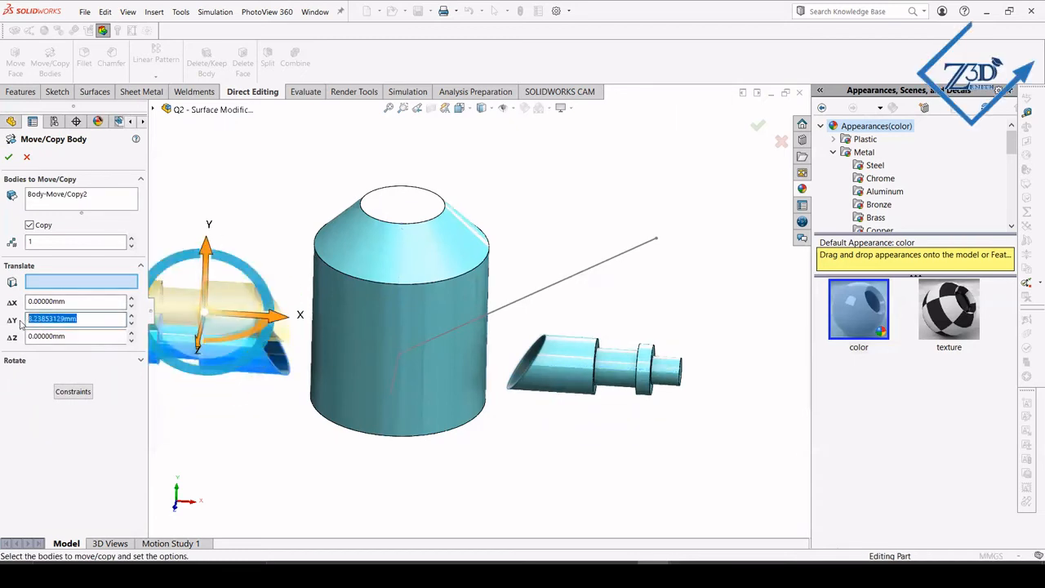
type("20")
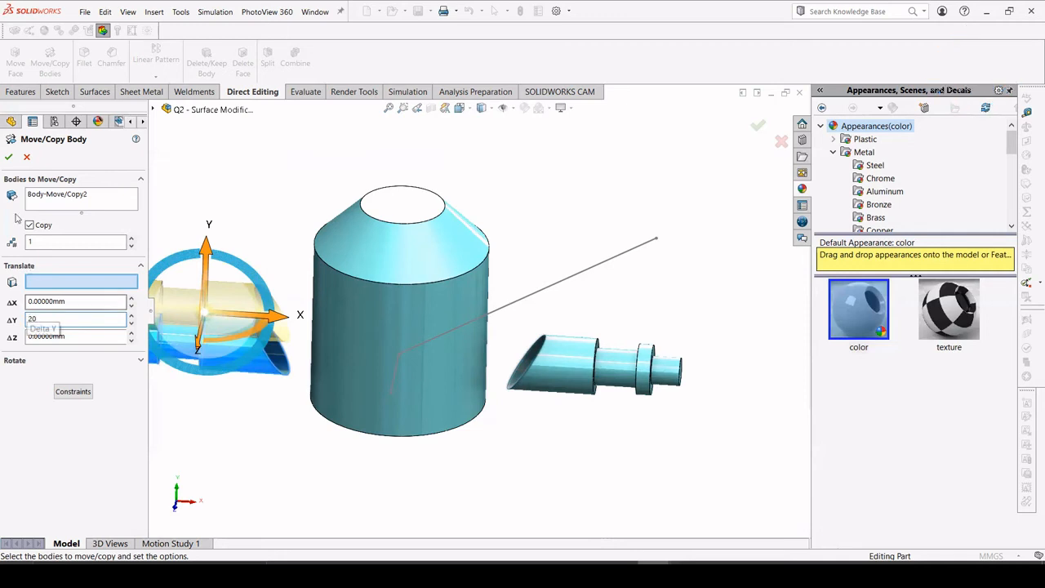
left_click(9, 156)
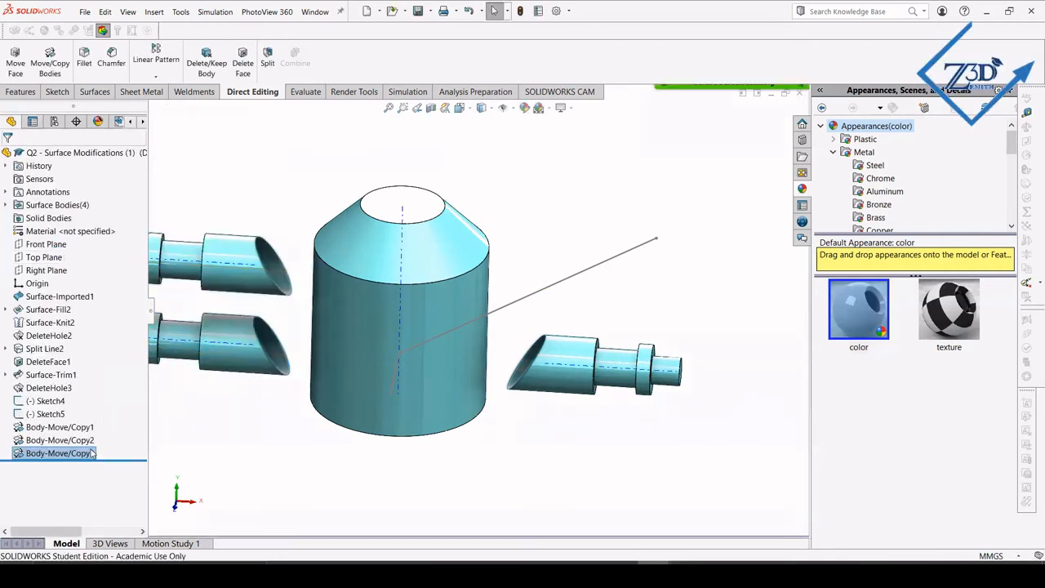
- Edit the last Move/Copy feature and turn off its copy option so the opposite spout itself is moved
right_click(92, 454)
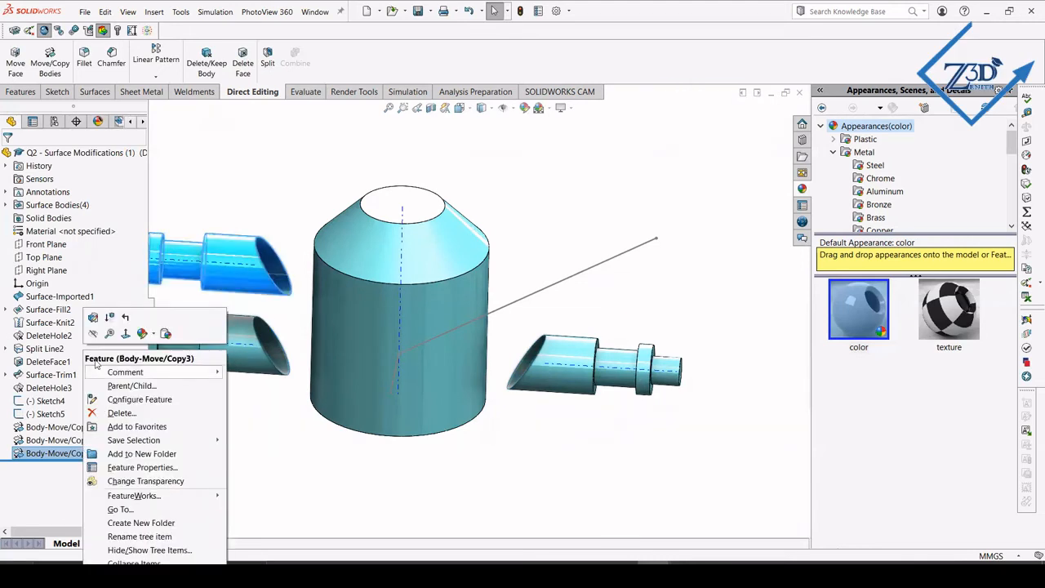
key("Escape")
key("Up")
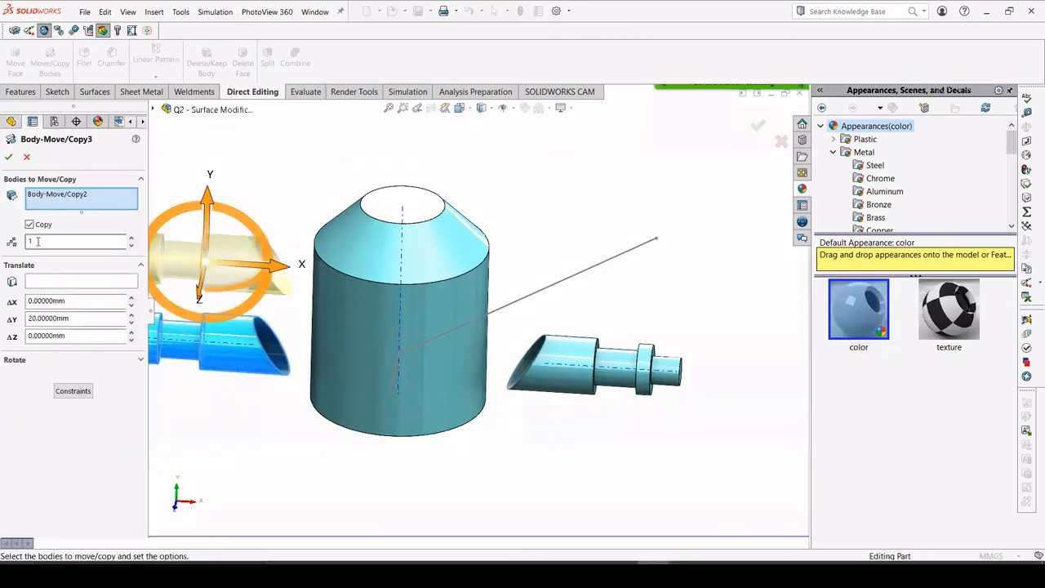
left_click(30, 225)
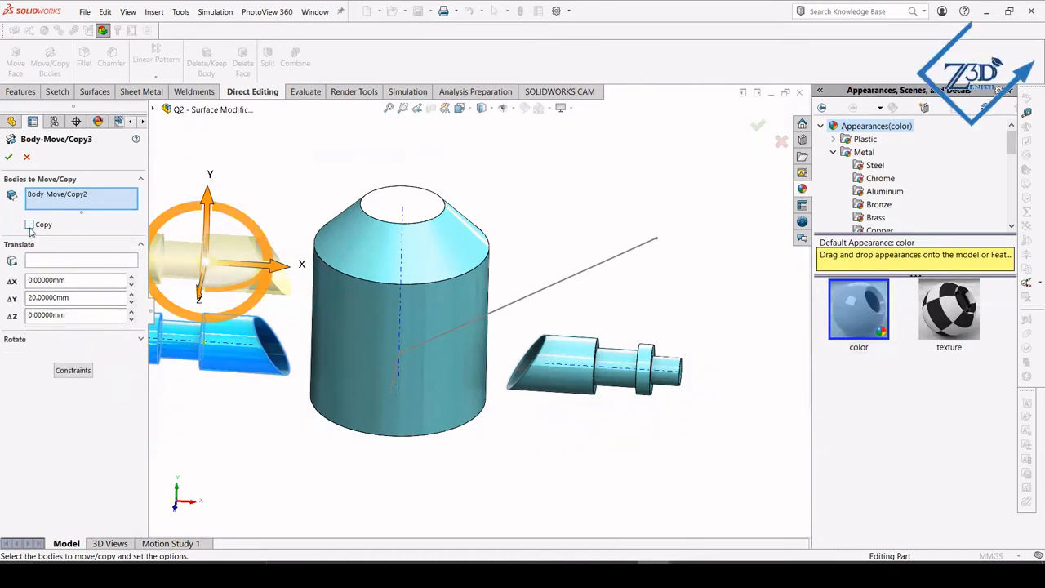
left_click(8, 157)
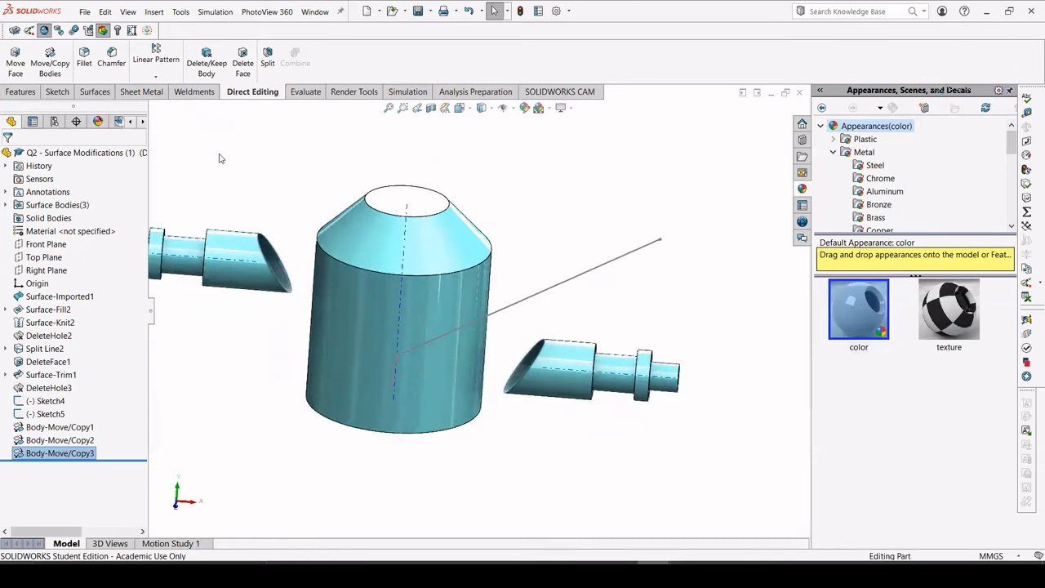
- Extend the raised spout's slanted open edge up to the main body's surface, using the same-surface extension type
left_click(97, 93)
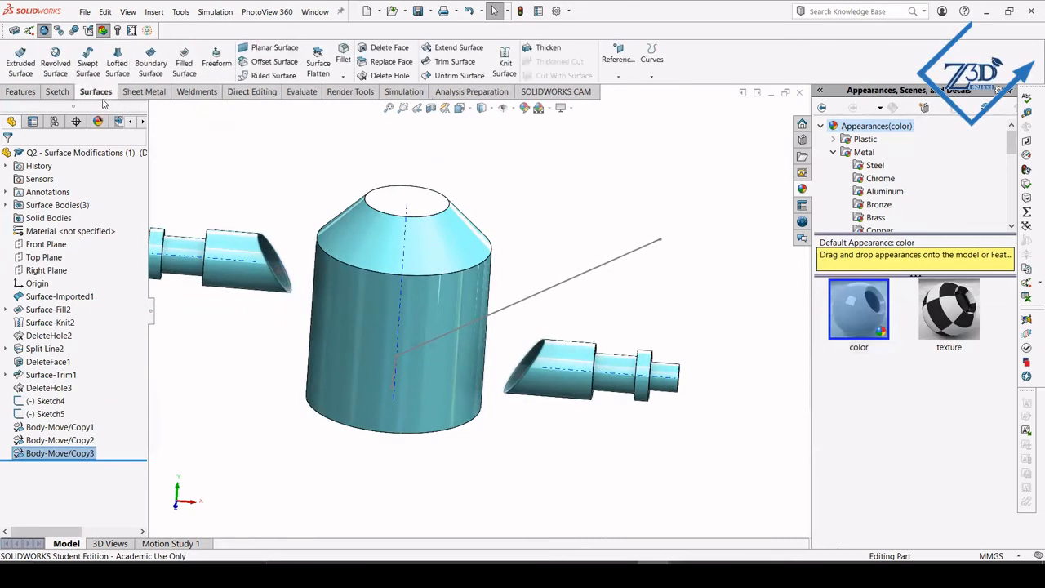
left_click(441, 49)
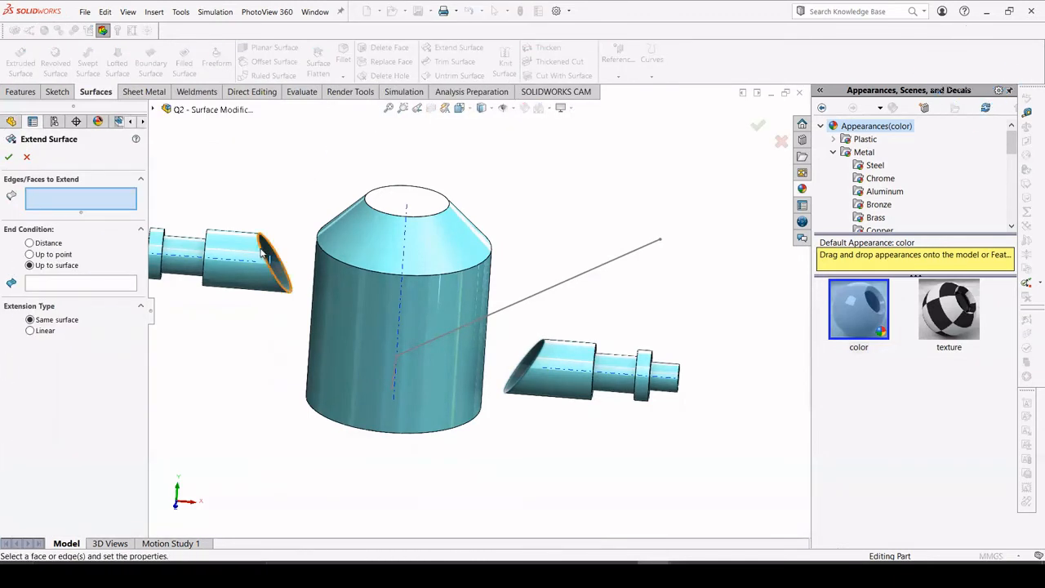
left_click(280, 272)
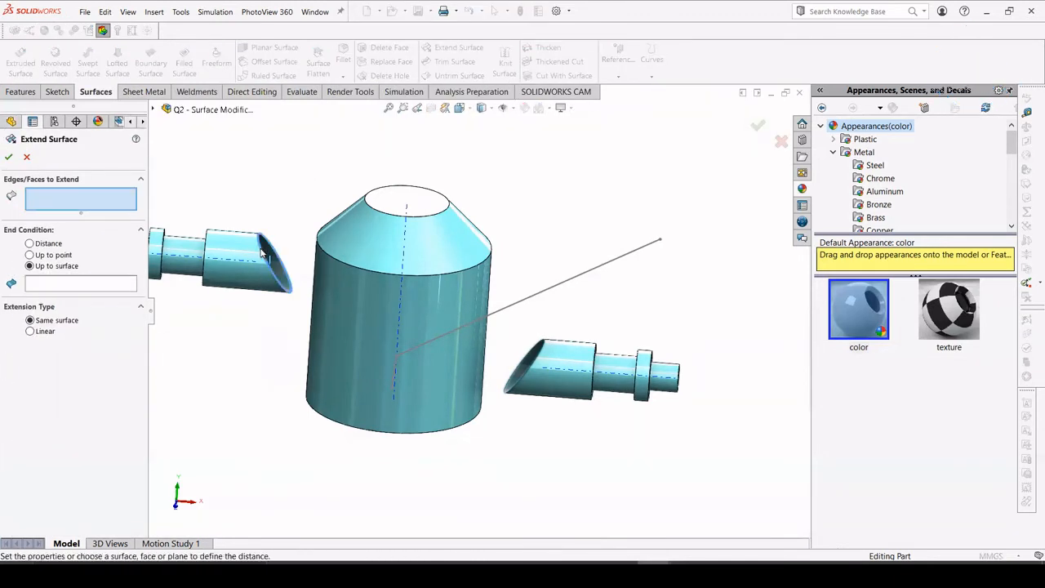
left_click(69, 286)
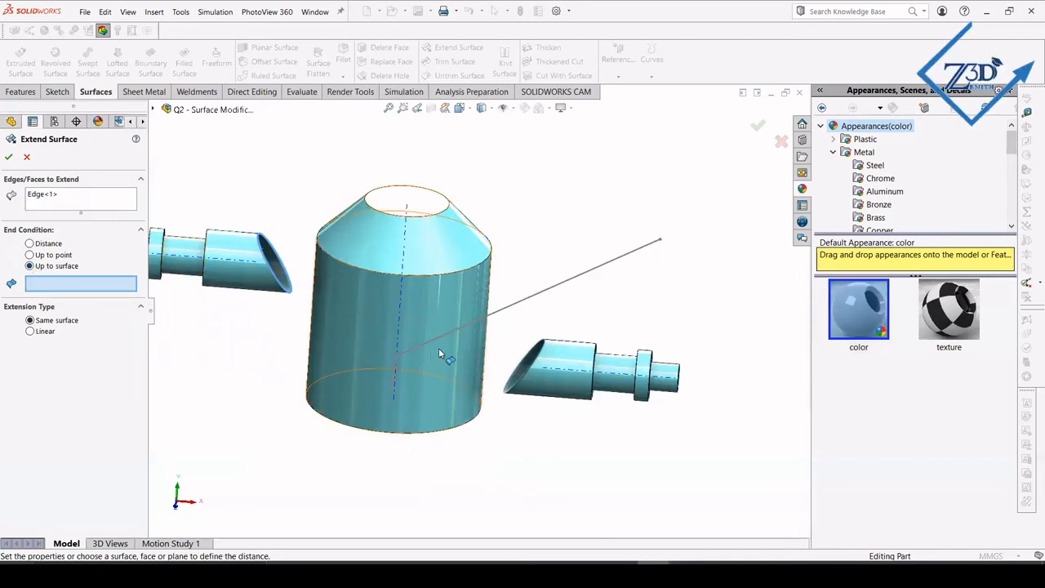
left_click(338, 292)
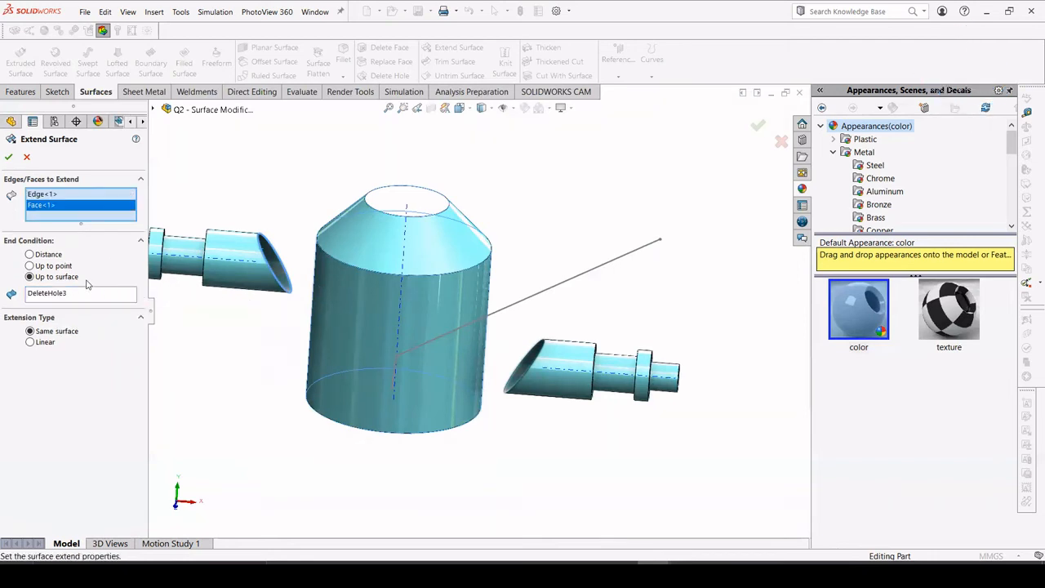
right_click(81, 211)
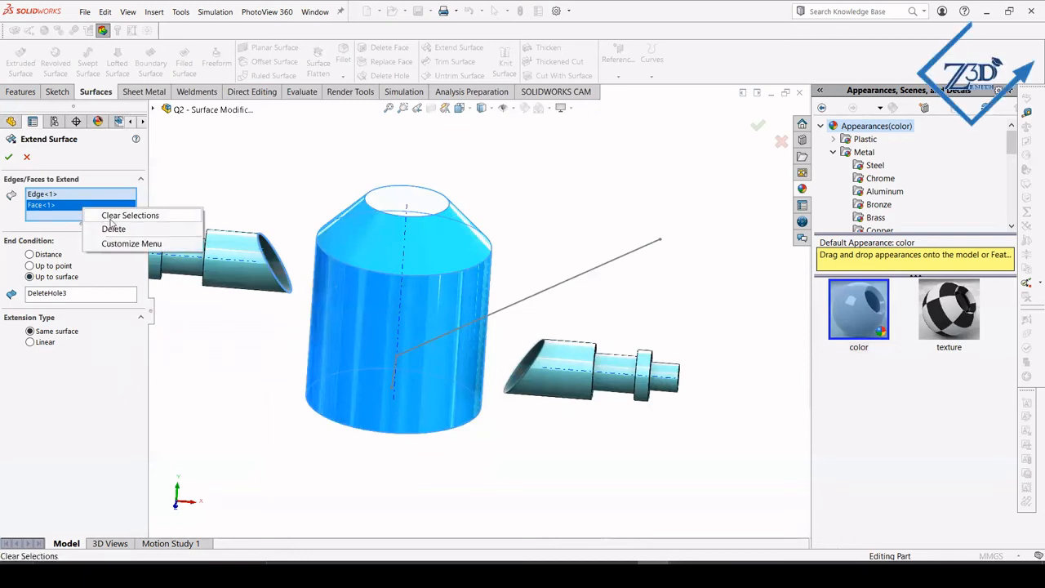
left_click(114, 213)
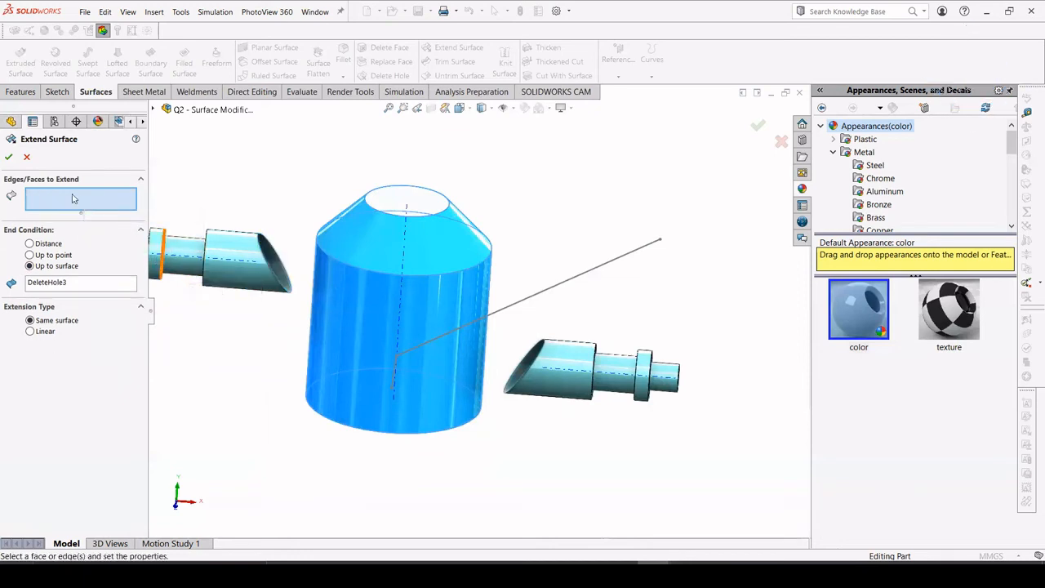
left_click(262, 265)
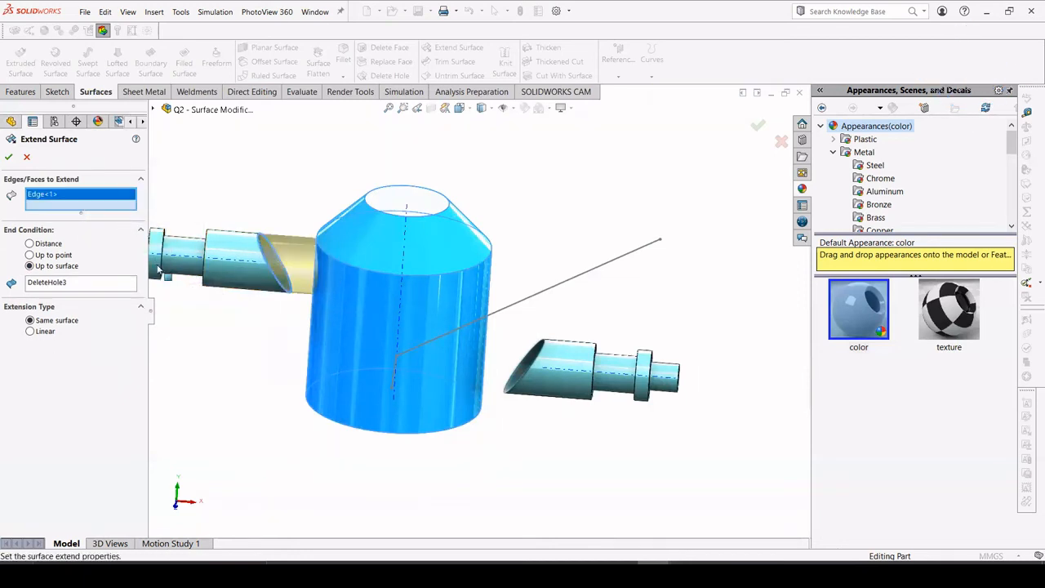
left_click(7, 156)
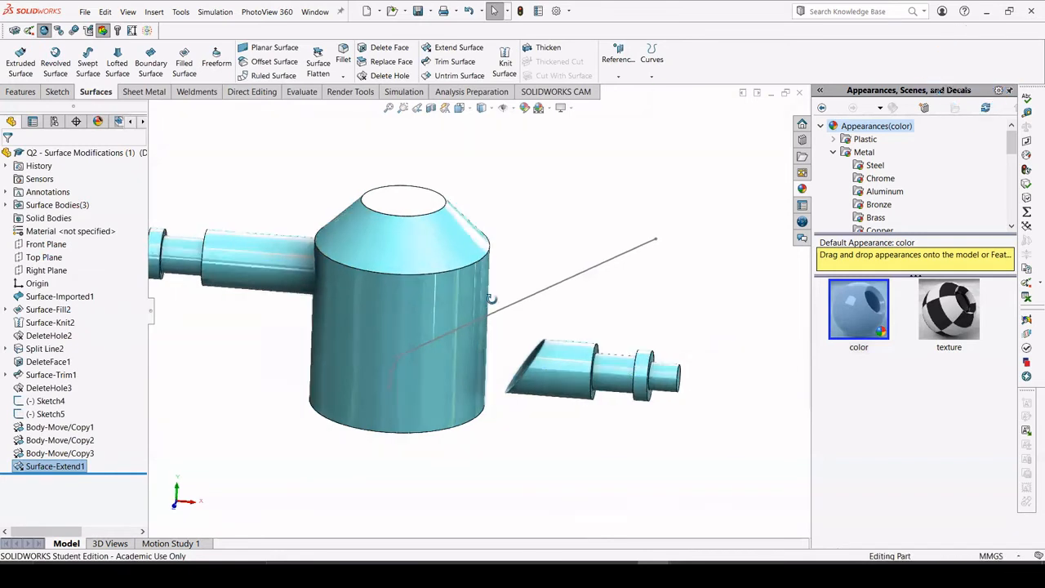
- Extend the lower spout's slanted open edge up to the main body's surface, using the same-surface extension type
left_click(453, 47)
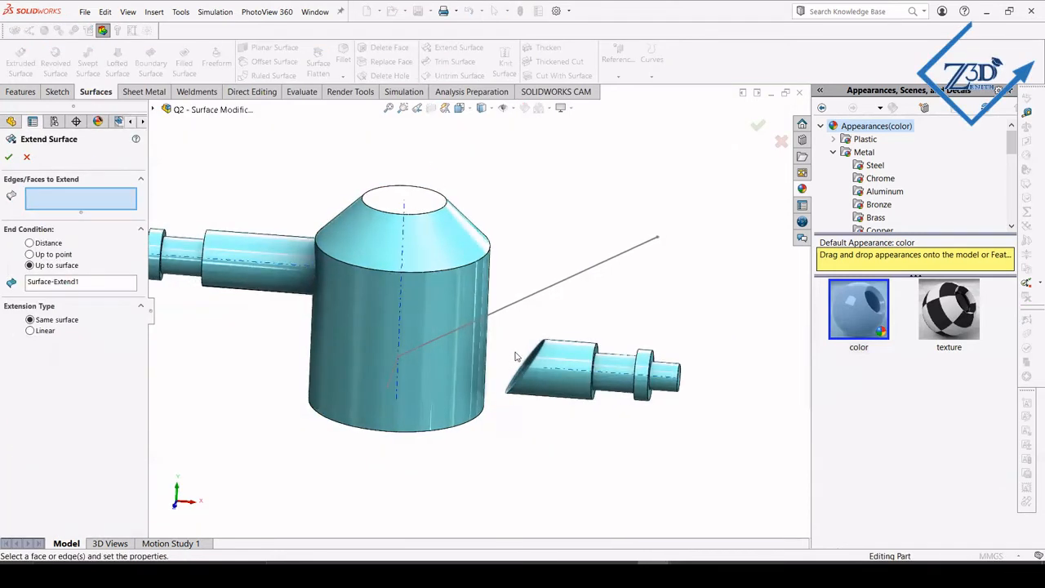
left_click(539, 349)
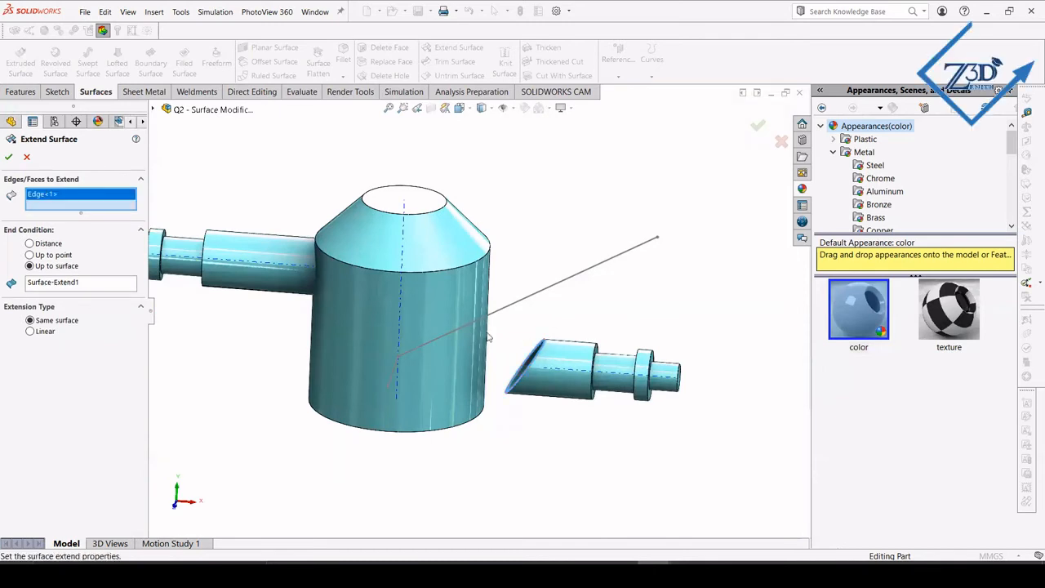
left_click(82, 286)
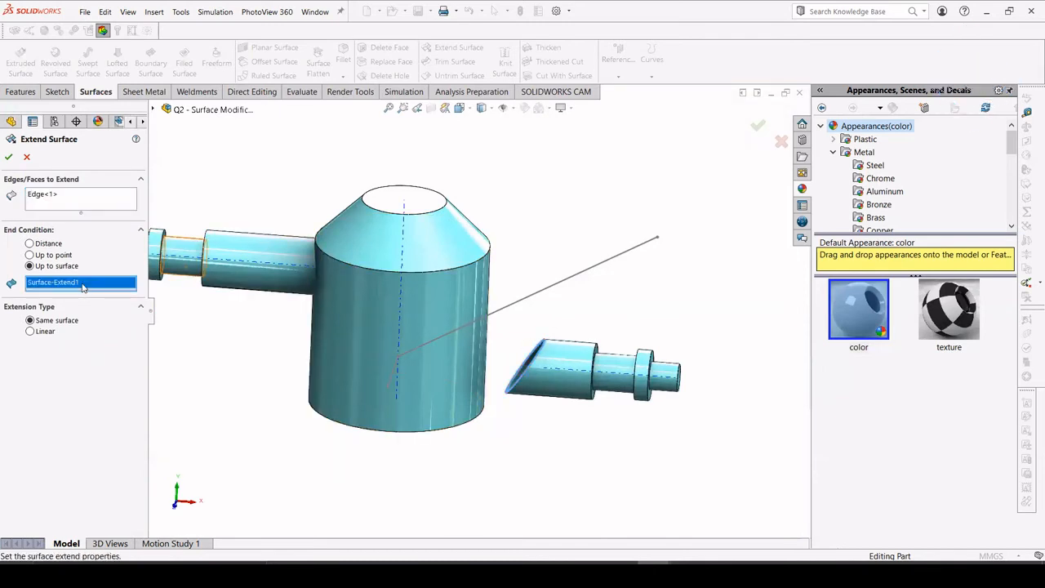
key("Delete")
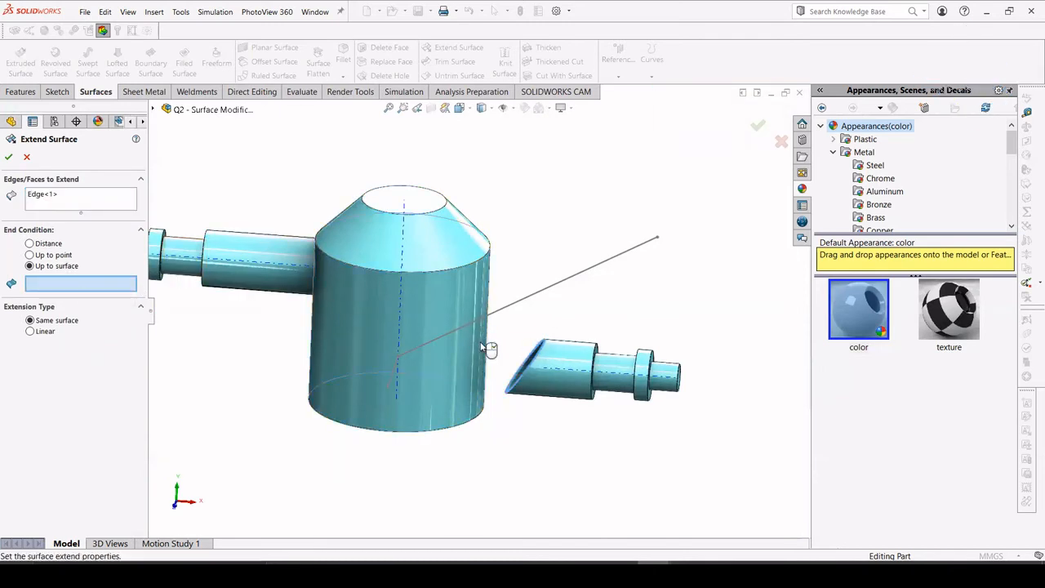
left_click(489, 349)
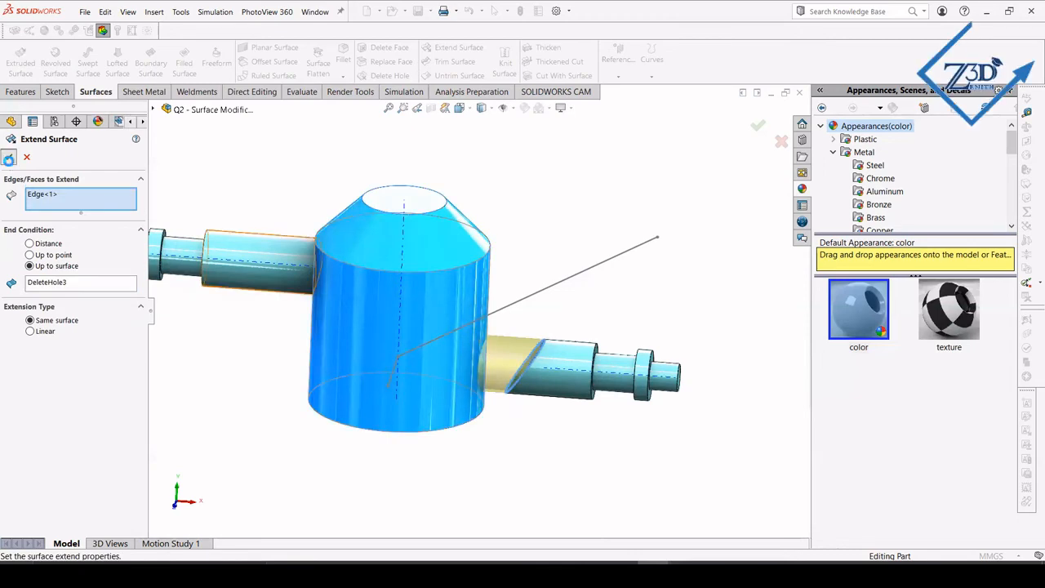
key("Return")
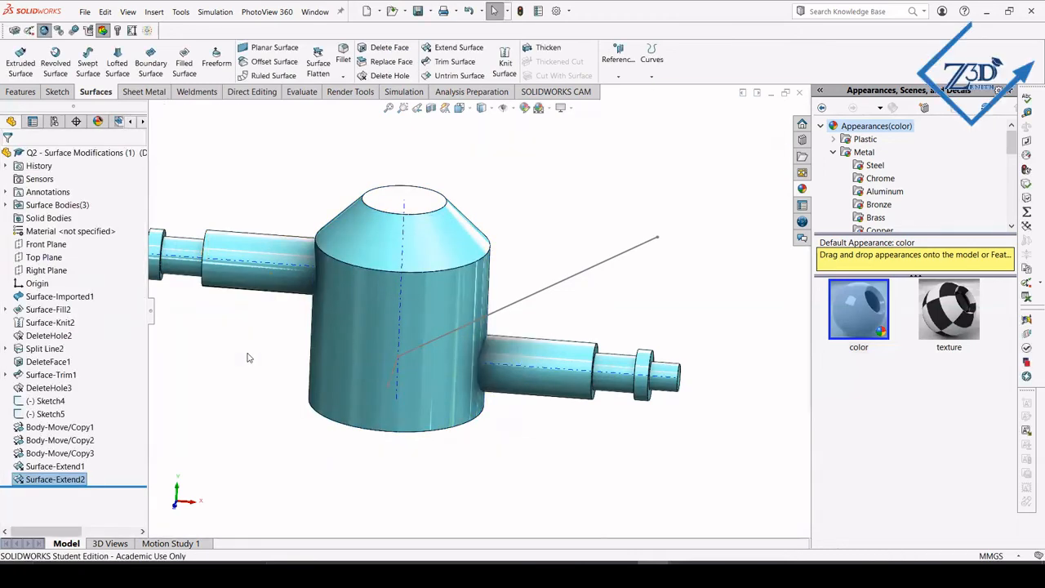
- Section the model along the Front Plane with 0 mm offset to expose the spout and body junctions
middle_click_drag(249, 358, 431, 307)
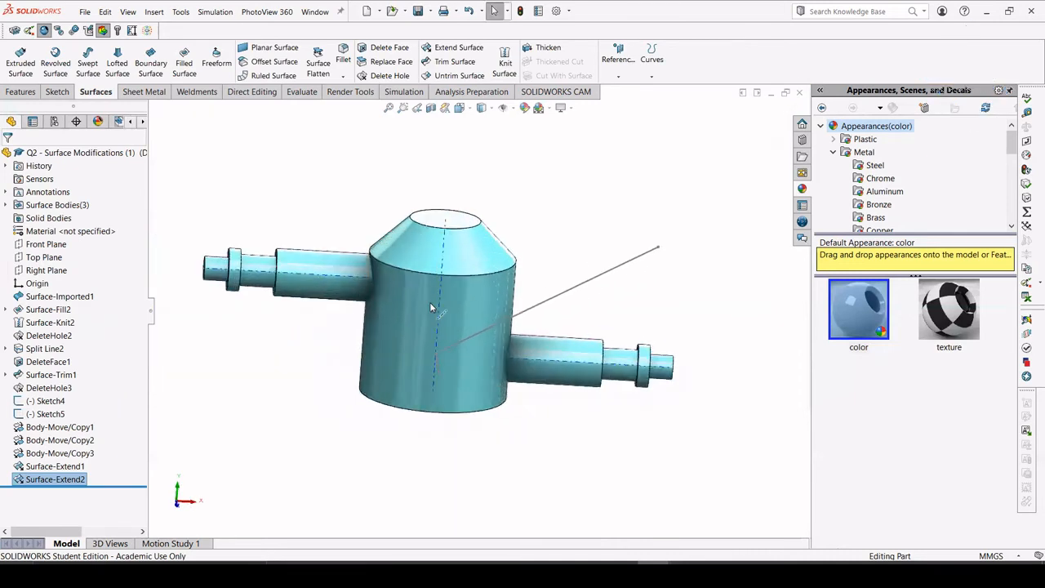
scroll(431, 307, "up", 2)
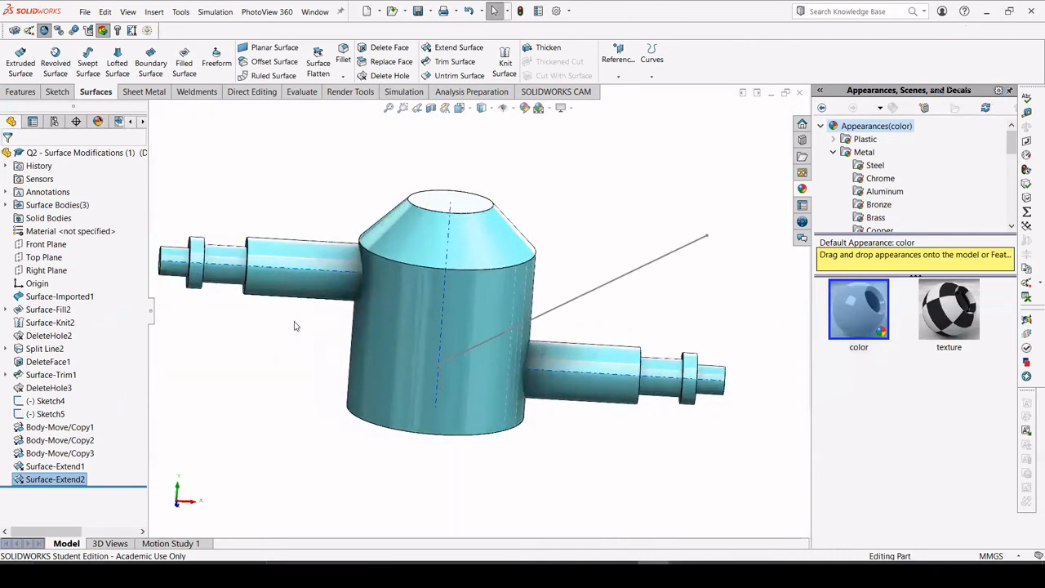
left_click(430, 108)
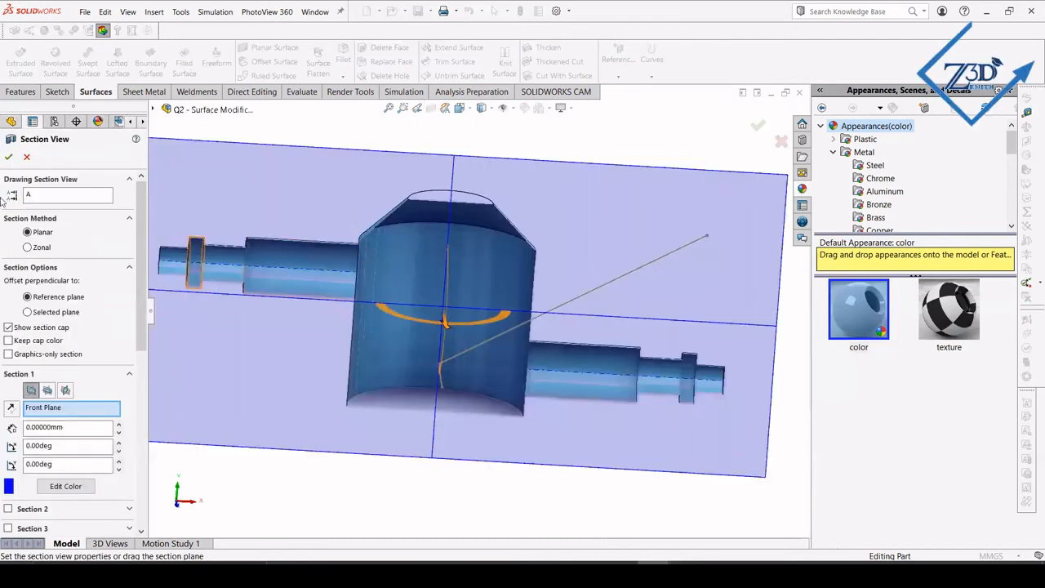
left_click(8, 157)
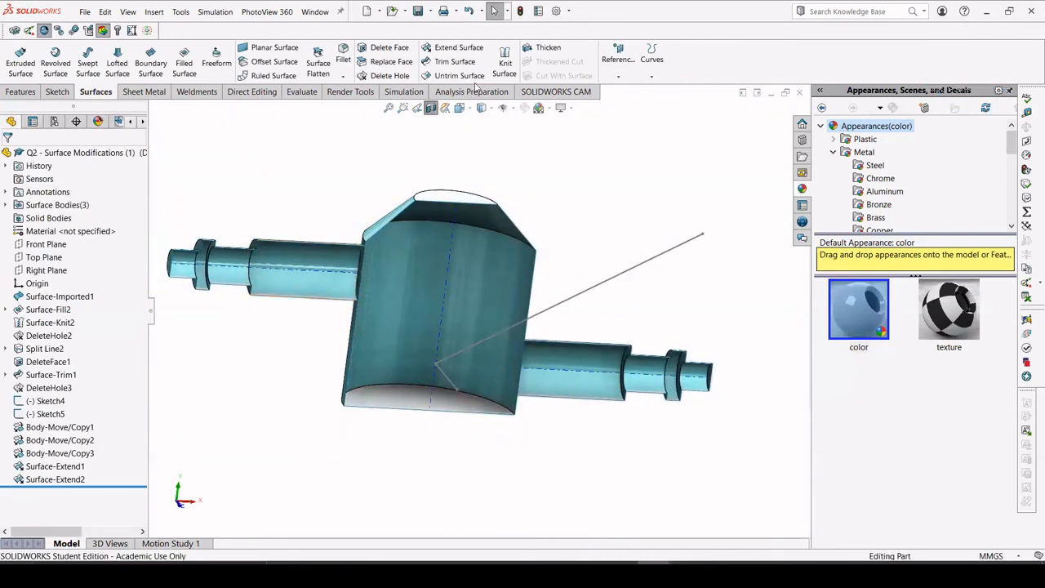
- Mutually trim both extended spouts and the main body, keeping the two spouts and the body's main shell with the natural split option
left_click(453, 62)
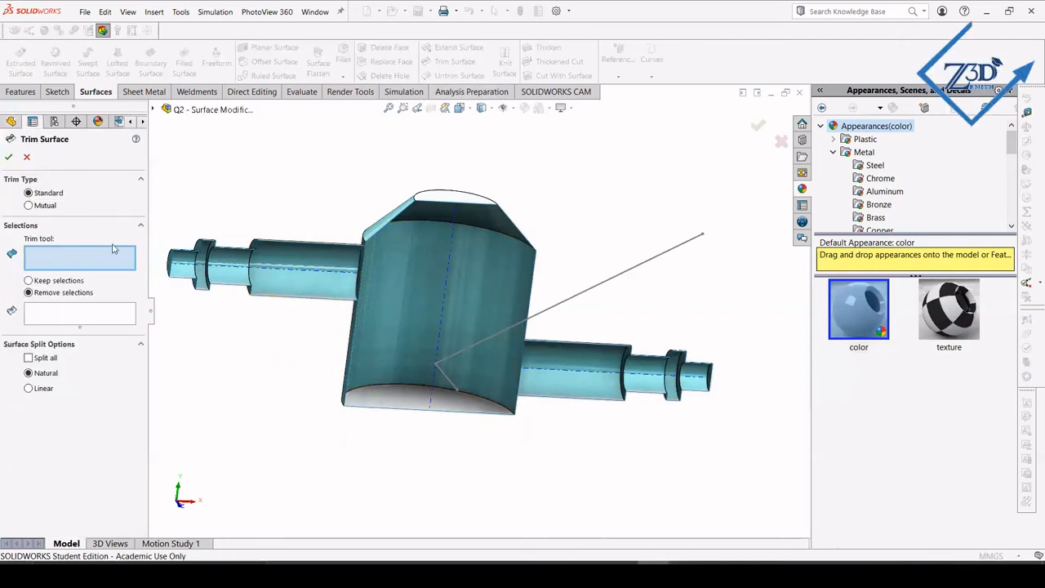
left_click(28, 205)
left_click(314, 261)
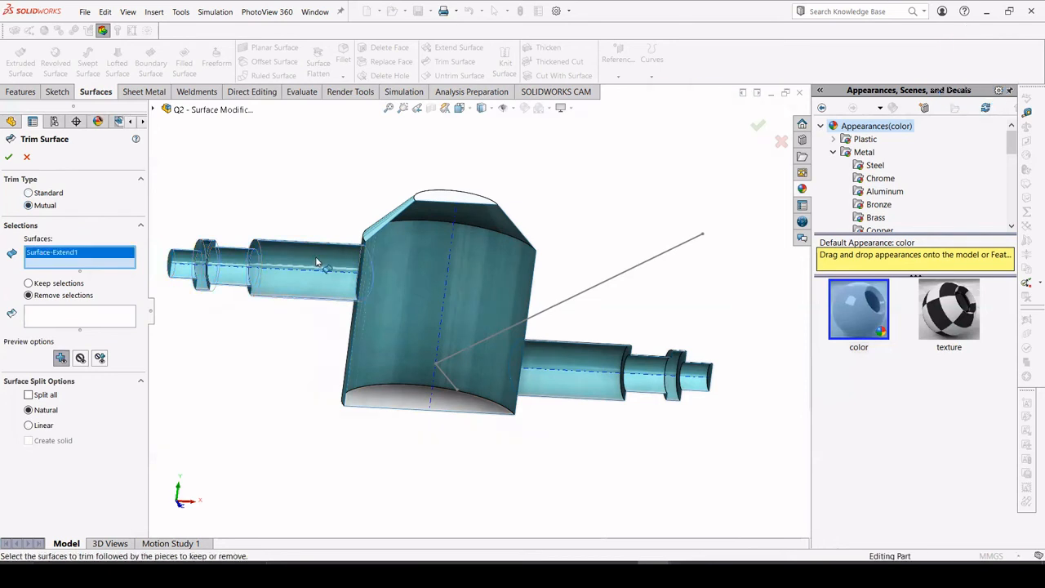
left_click(401, 273)
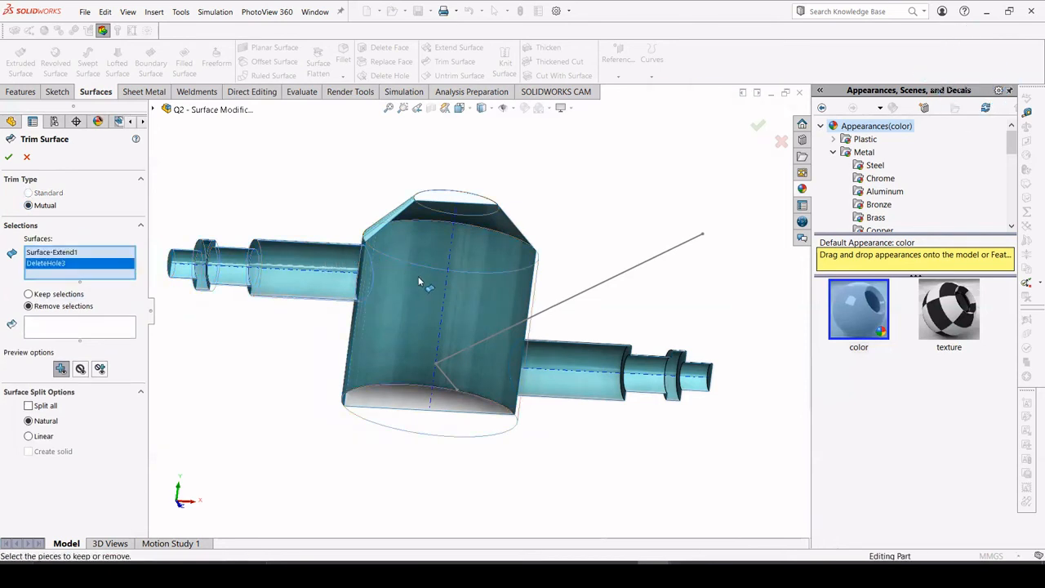
left_click(560, 369)
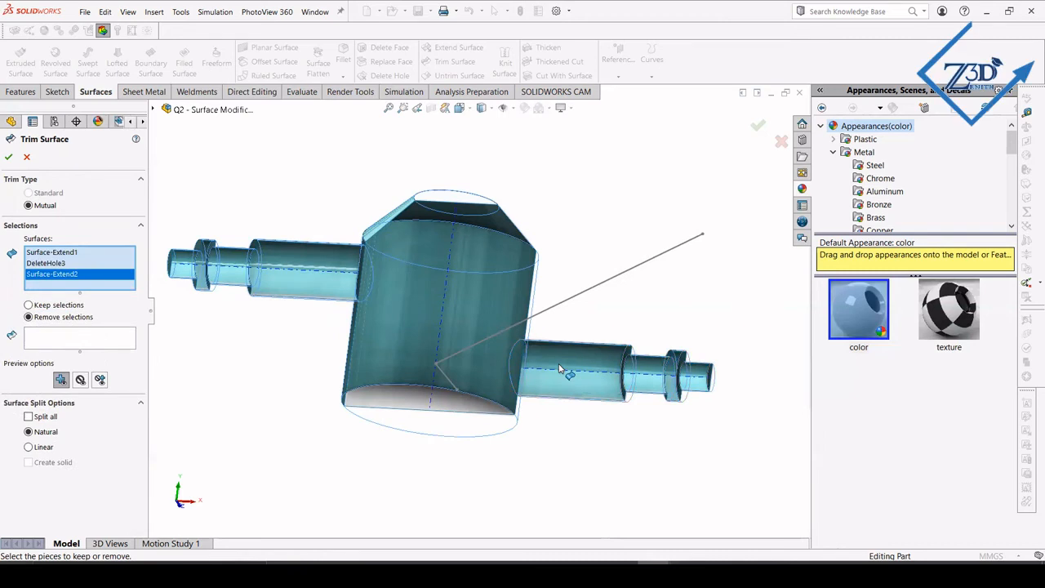
left_click(47, 337)
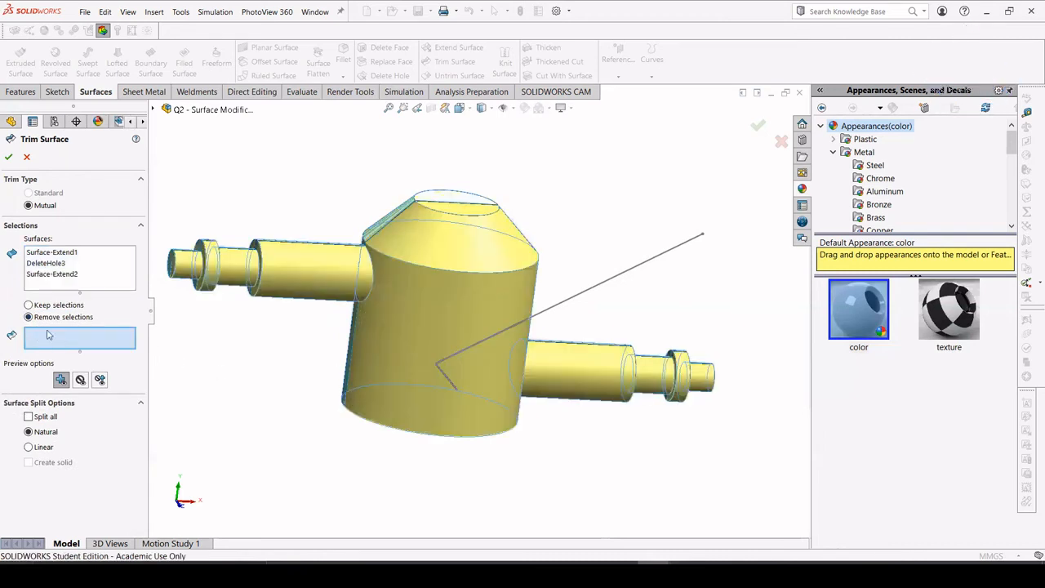
left_click(30, 306)
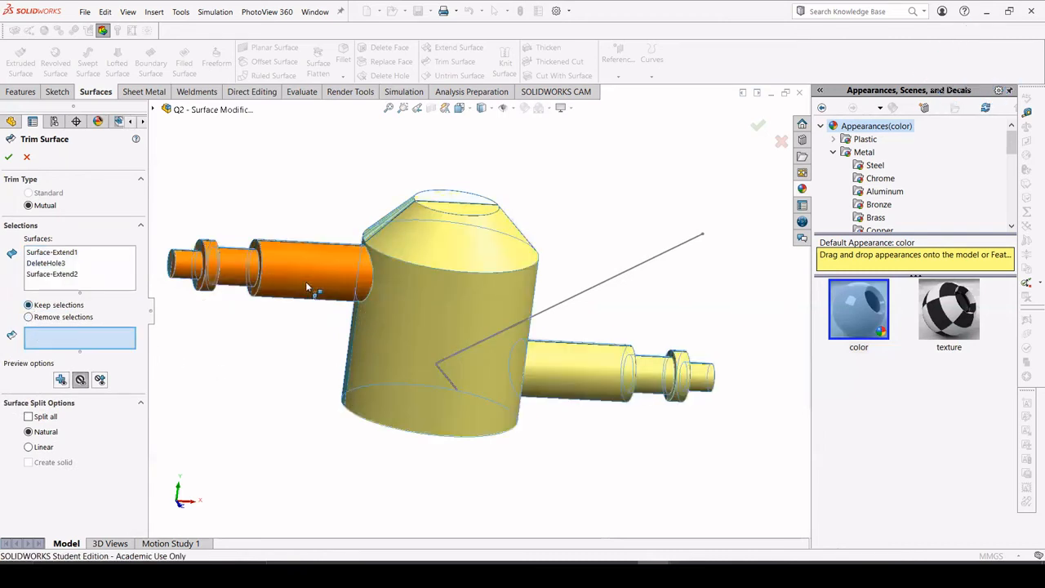
left_click(320, 277)
left_click(439, 387)
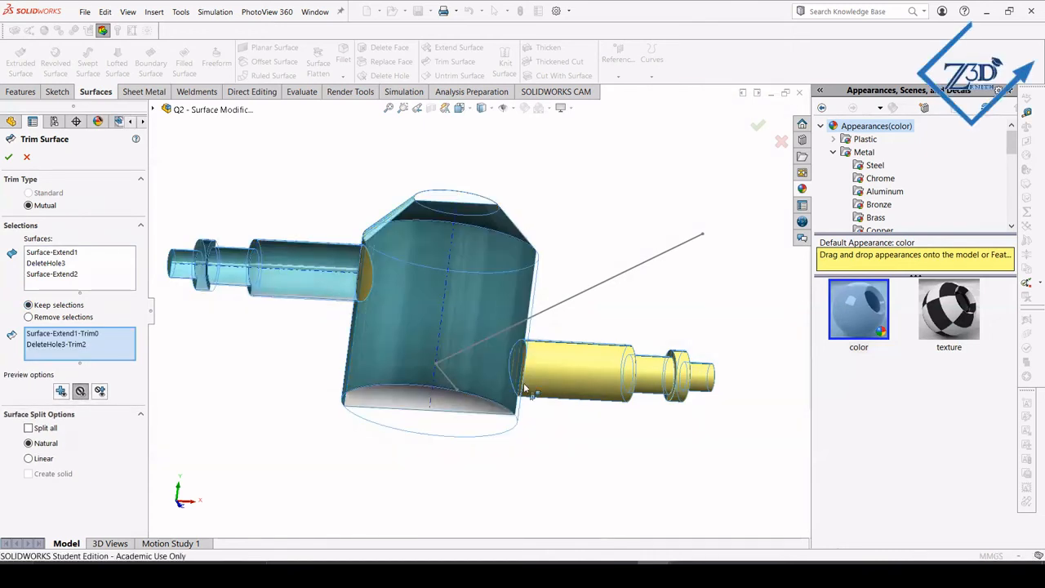
left_click(579, 379)
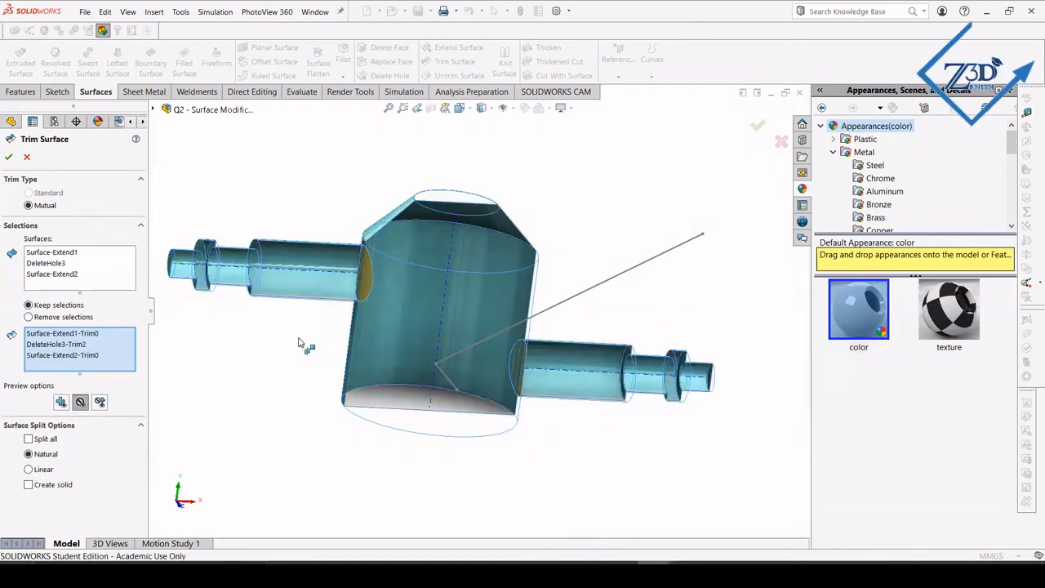
left_click(7, 158)
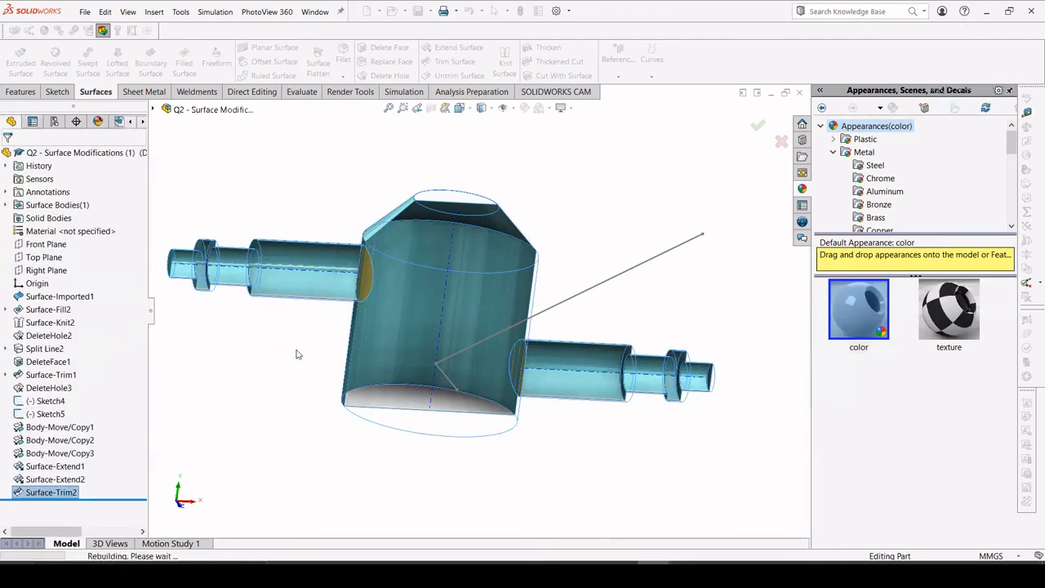
- Hide the temporary axes and the two leftover line sketches, Sketch4 and Sketch5
middle_click_drag(326, 310, 310, 327)
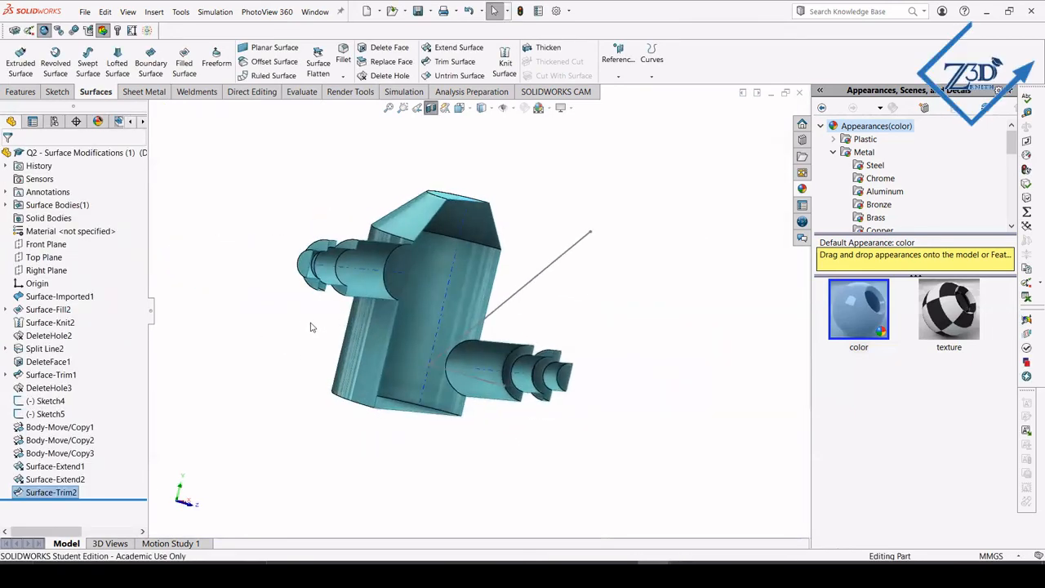
middle_click_drag(410, 300, 427, 222)
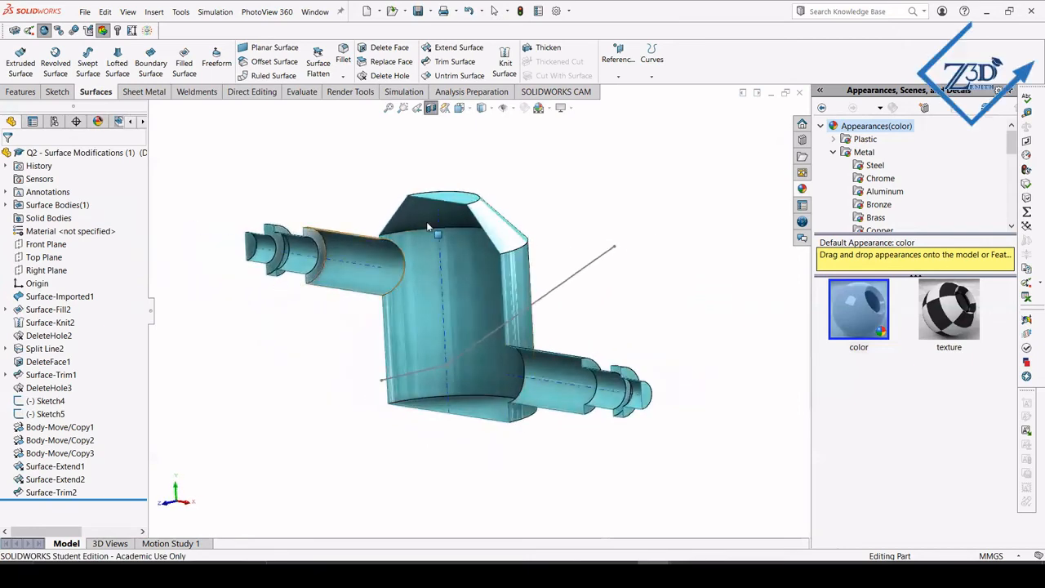
left_click(511, 108)
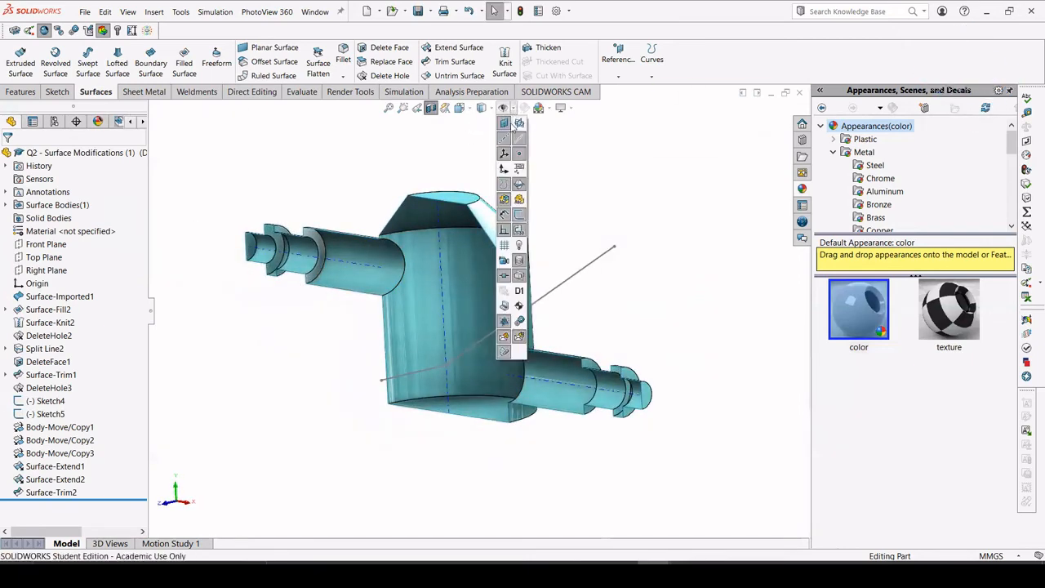
left_click(520, 139)
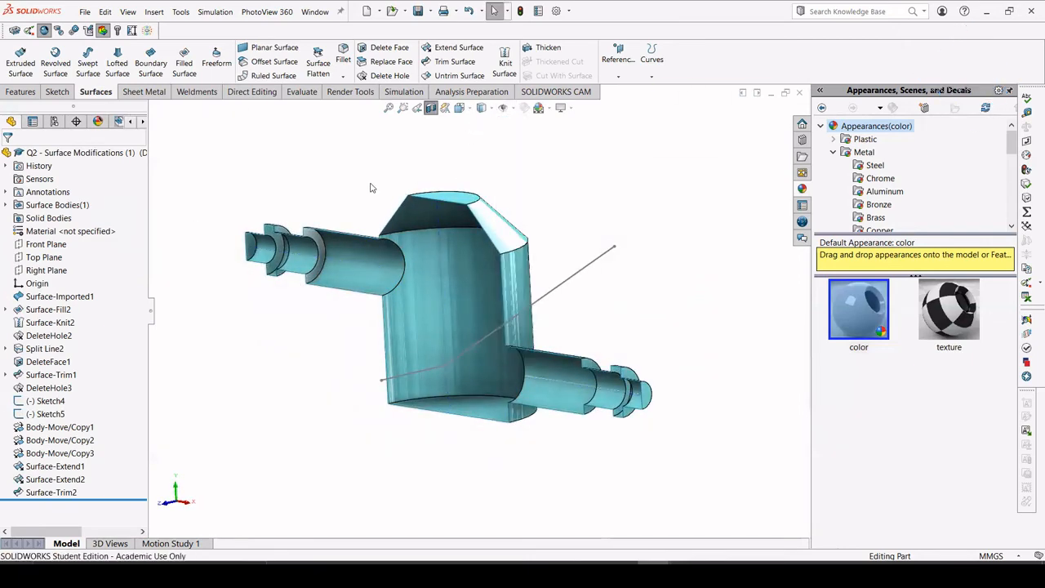
right_click(563, 286)
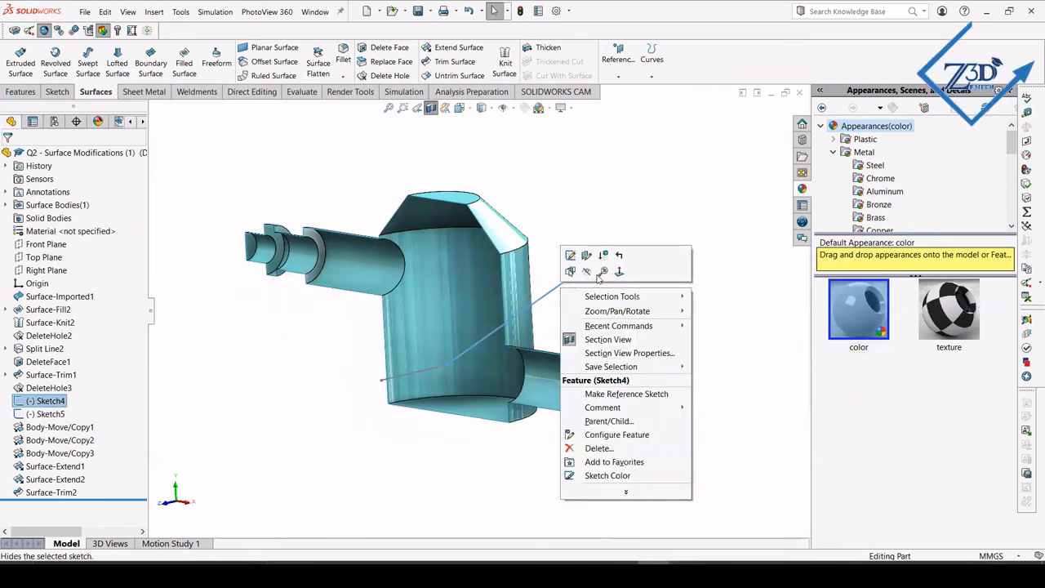
left_click(598, 274)
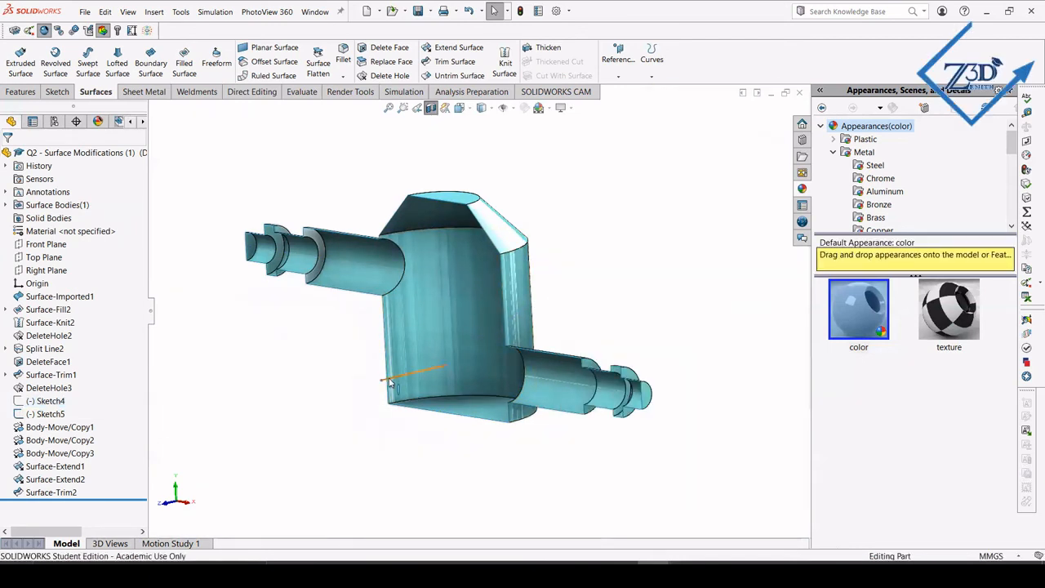
right_click(389, 382)
left_click(410, 358)
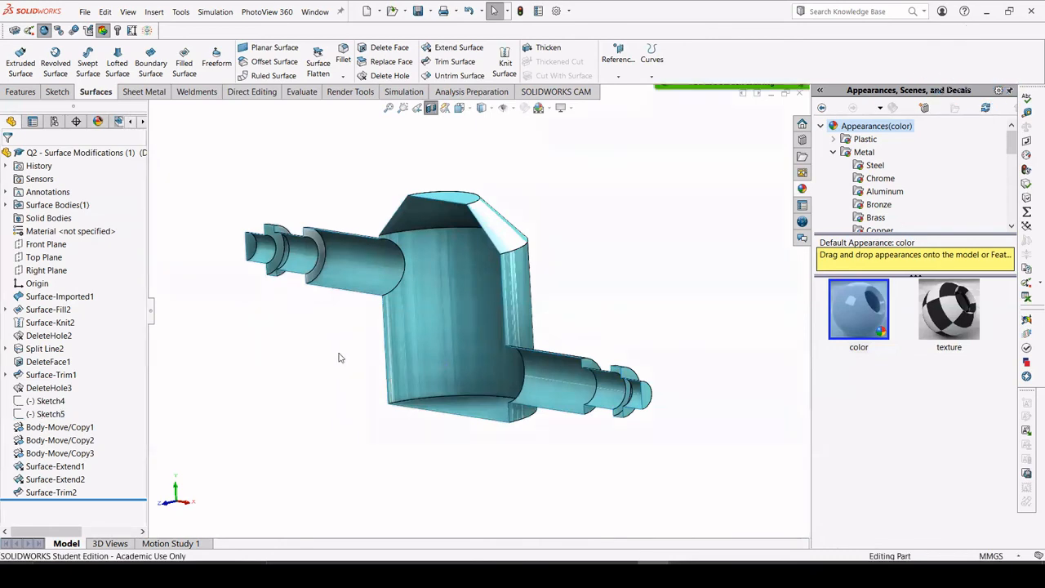
- Turn off the section view to show the whole trimmed surface body
key("ctrl+1")
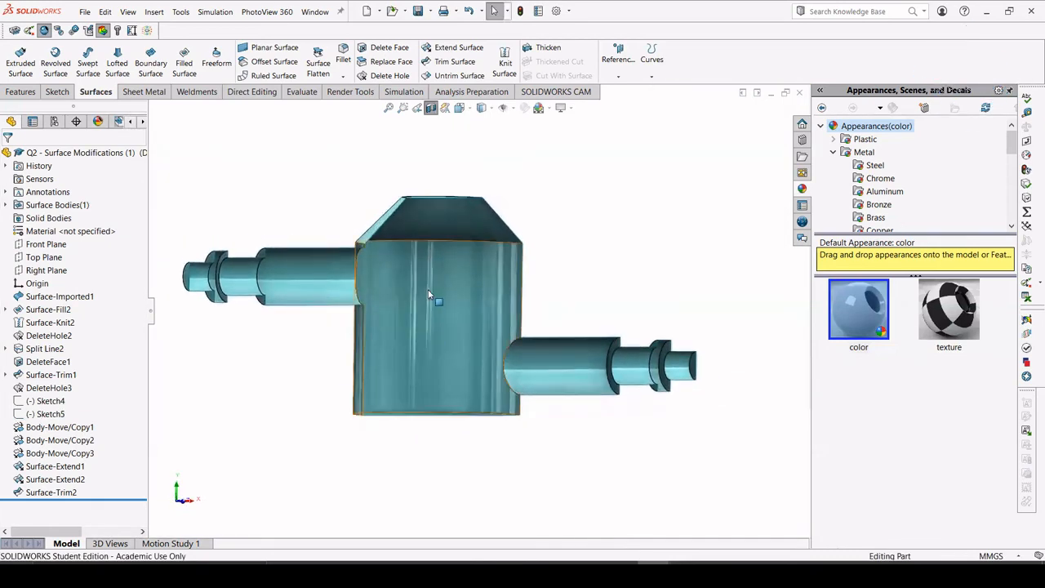
left_click(431, 108)
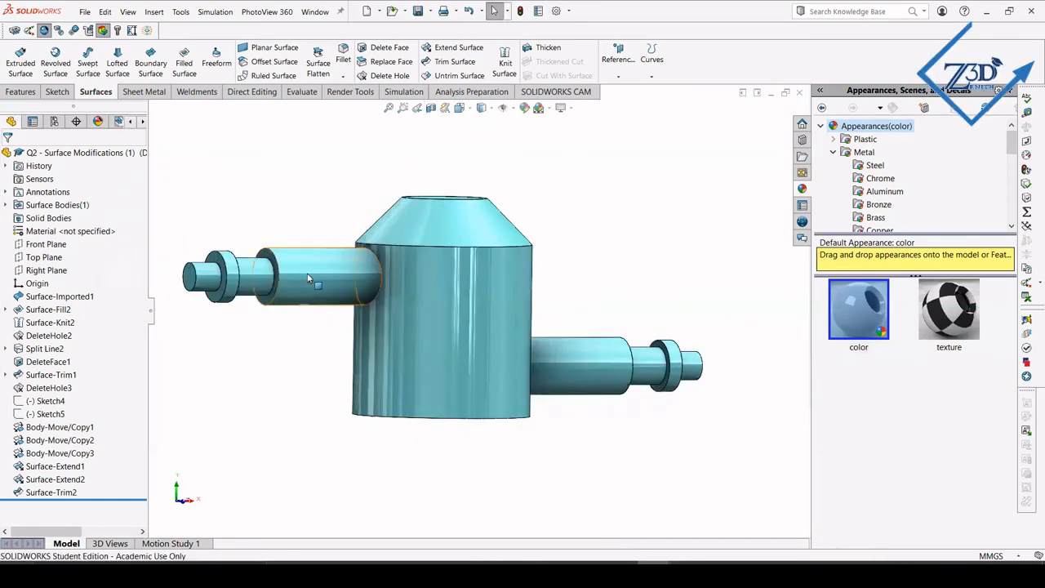
middle_click_drag(309, 279, 293, 326)
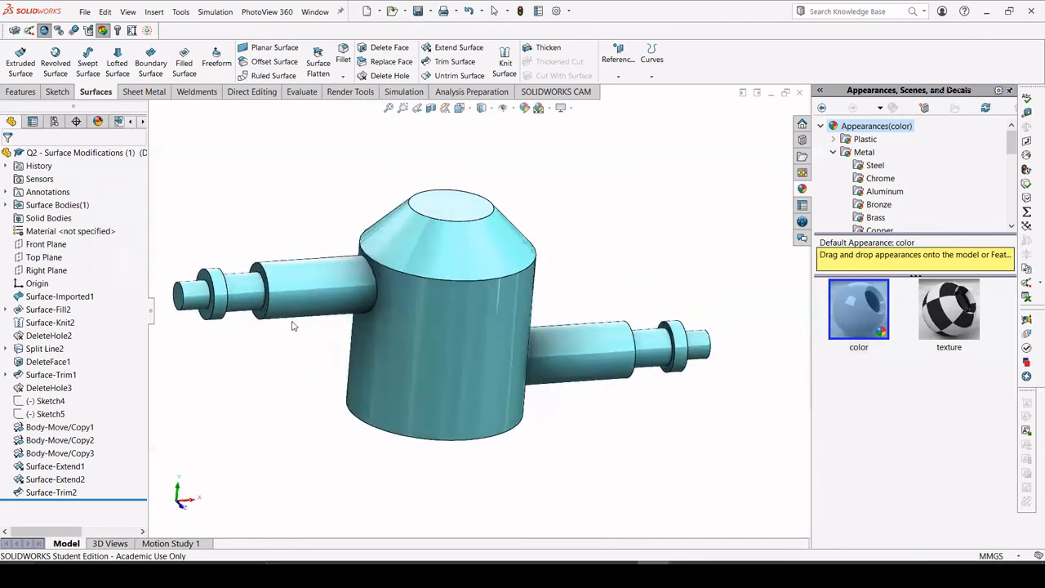
- Thicken the trimmed surface body into a solid, using the option to create a solid from the enclosed volume
left_click(544, 47)
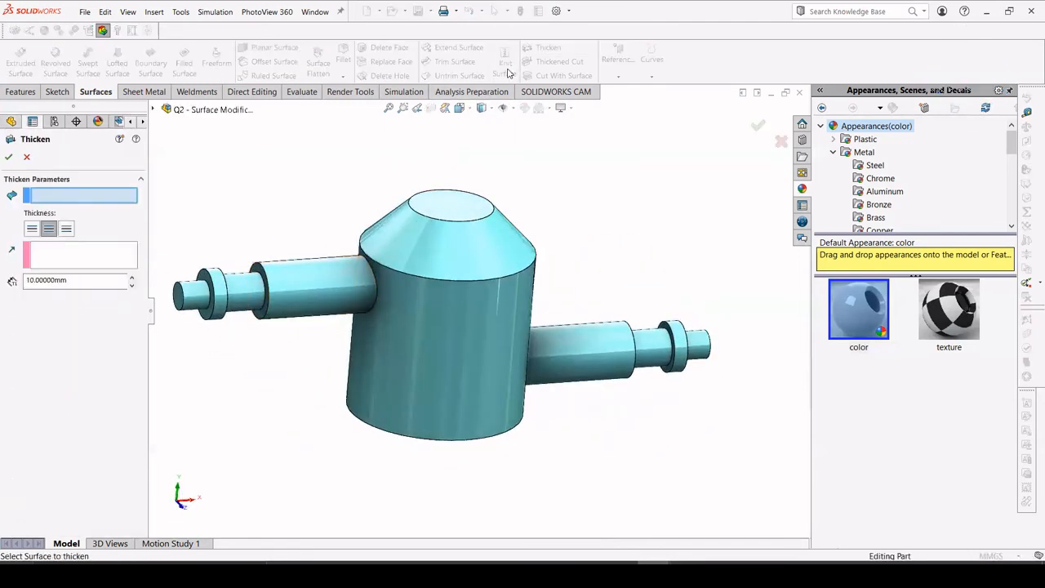
left_click(494, 350)
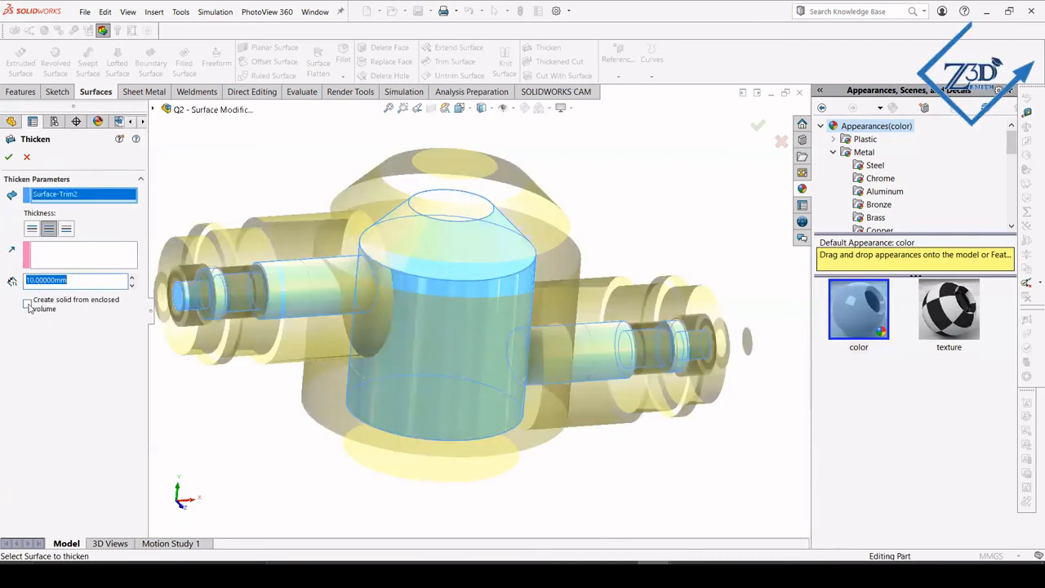
left_click(28, 304)
left_click(6, 158)
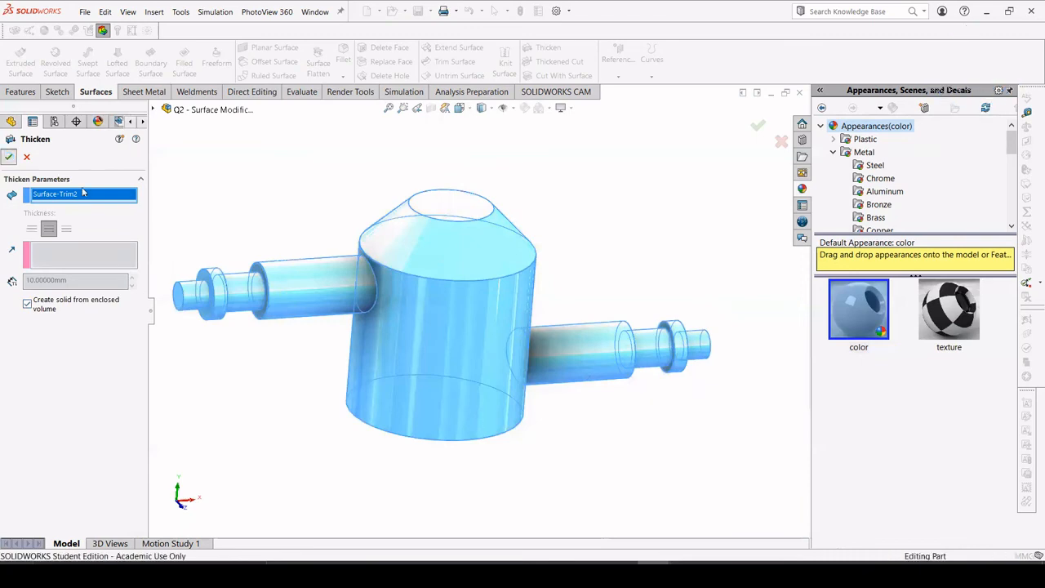
- Inspect the thickened body's interior with a Front Plane section view, and turn the section off again
left_click(430, 108)
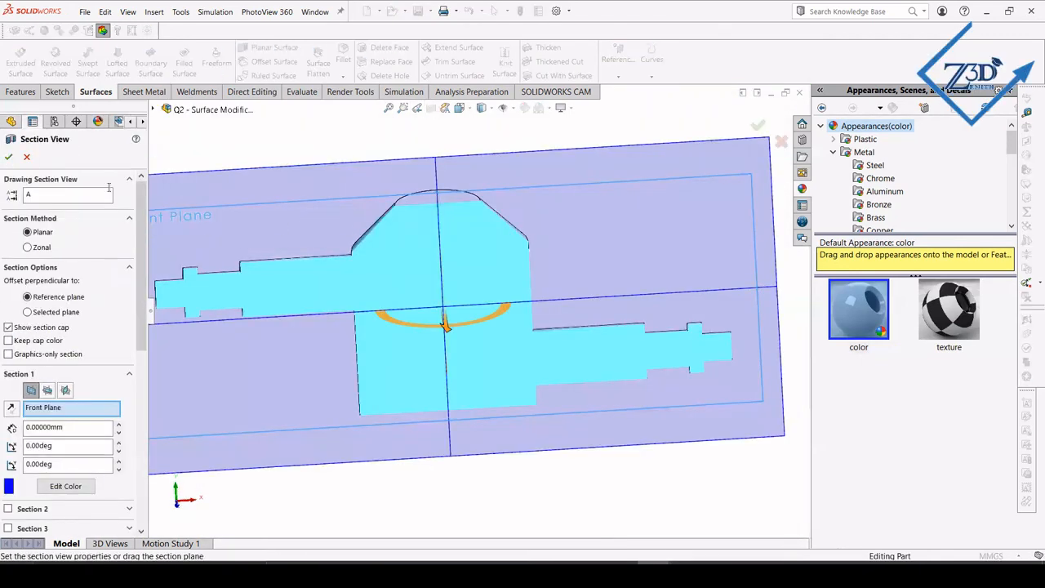
left_click(7, 157)
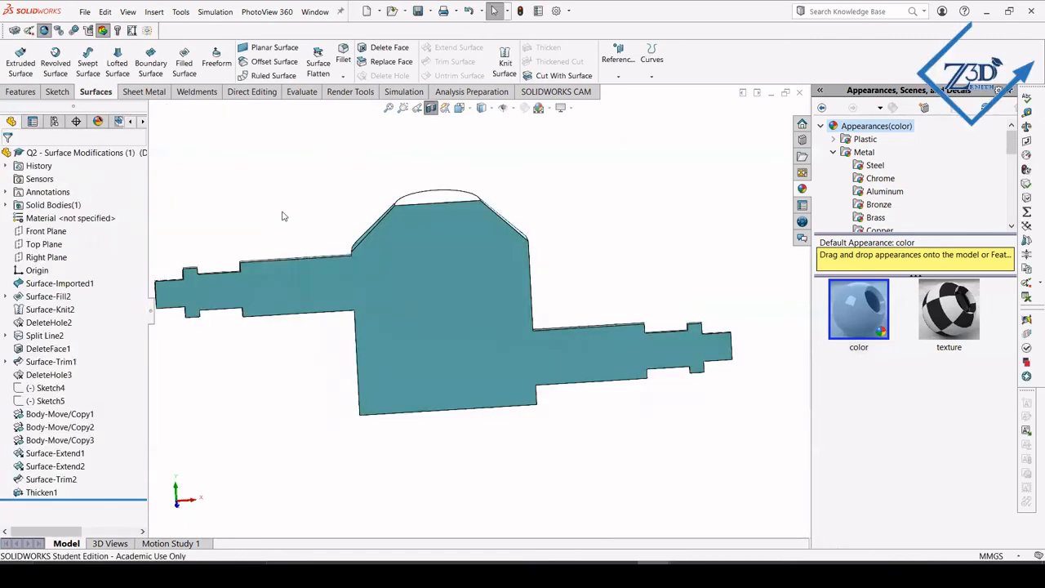
middle_click_drag(283, 214, 417, 156)
left_click(431, 108)
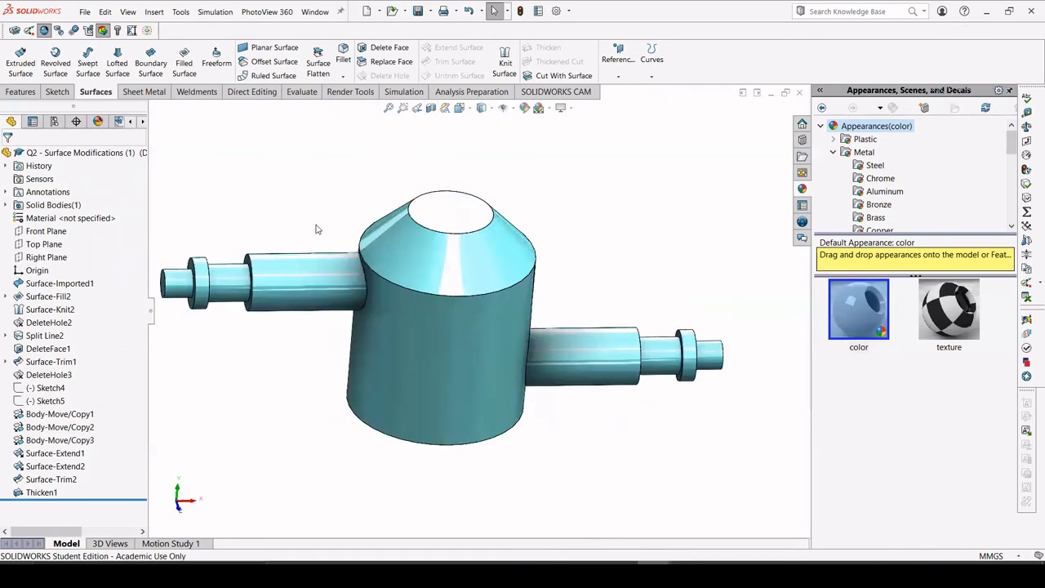
- Assign Brass as the material of the thickened solid part
right_click(95, 219)
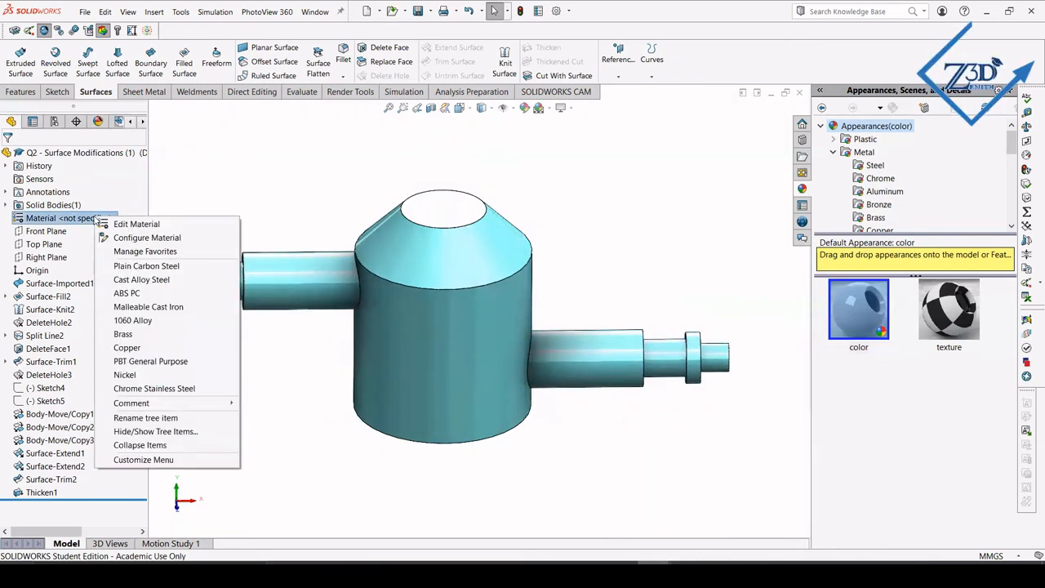
left_click(139, 336)
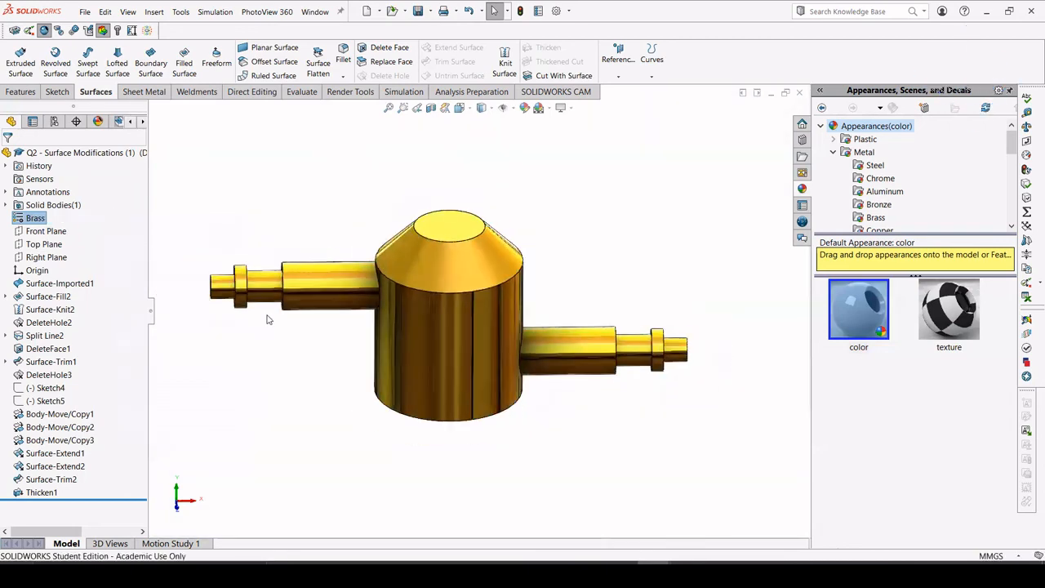
scroll(270, 319, "down", 1)
scroll(302, 309, "up", 2)
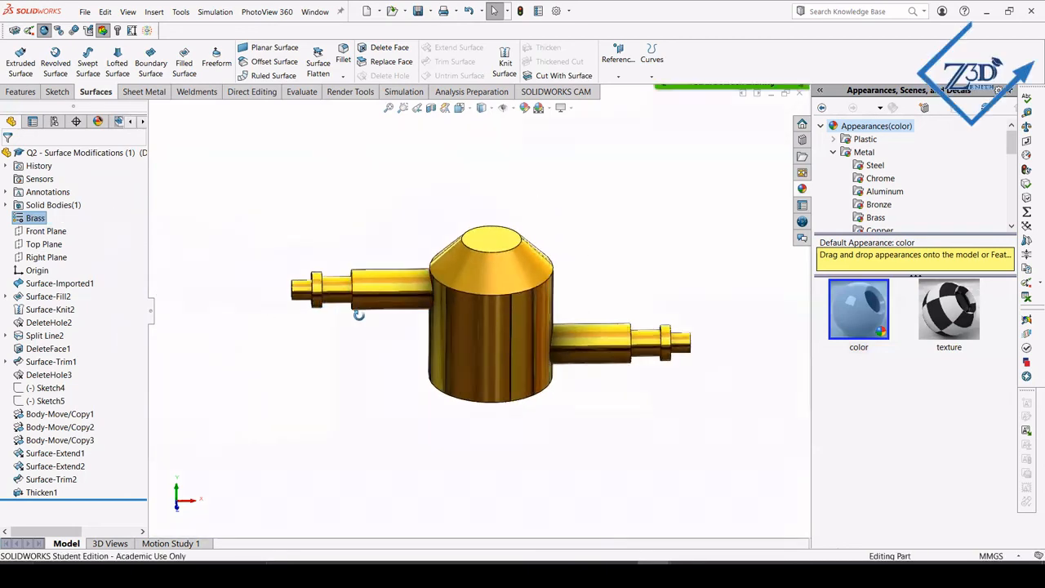
middle_click_drag(359, 315, 326, 306)
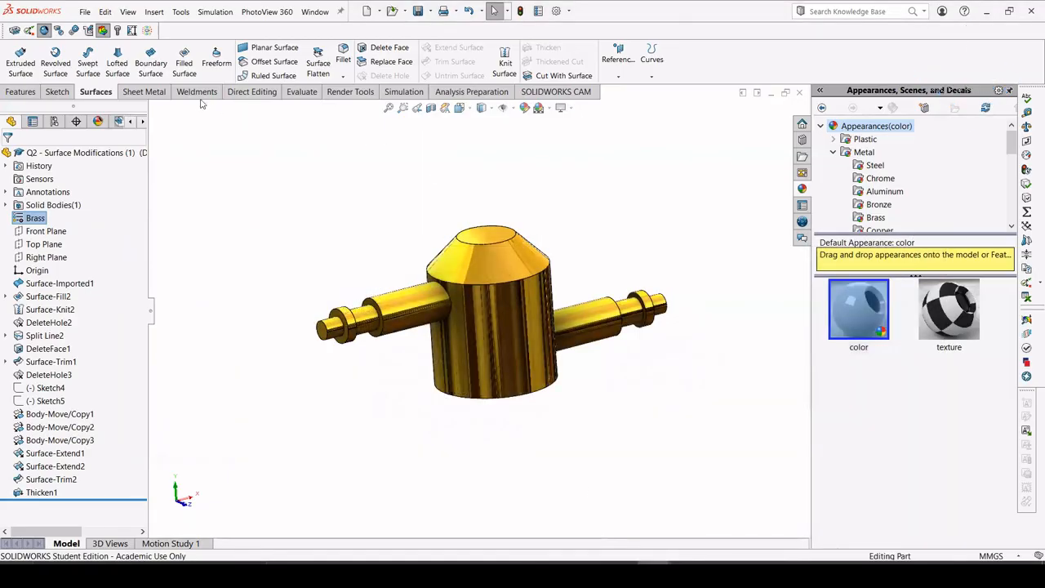
- Check the brass part's mass in its mass properties, and close the report
left_click(301, 91)
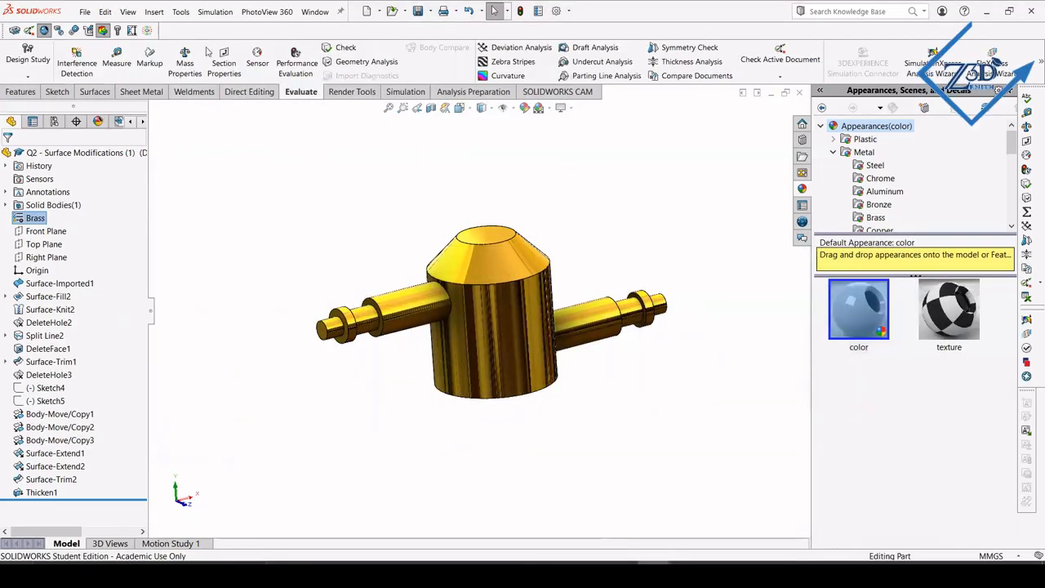
left_click(184, 59)
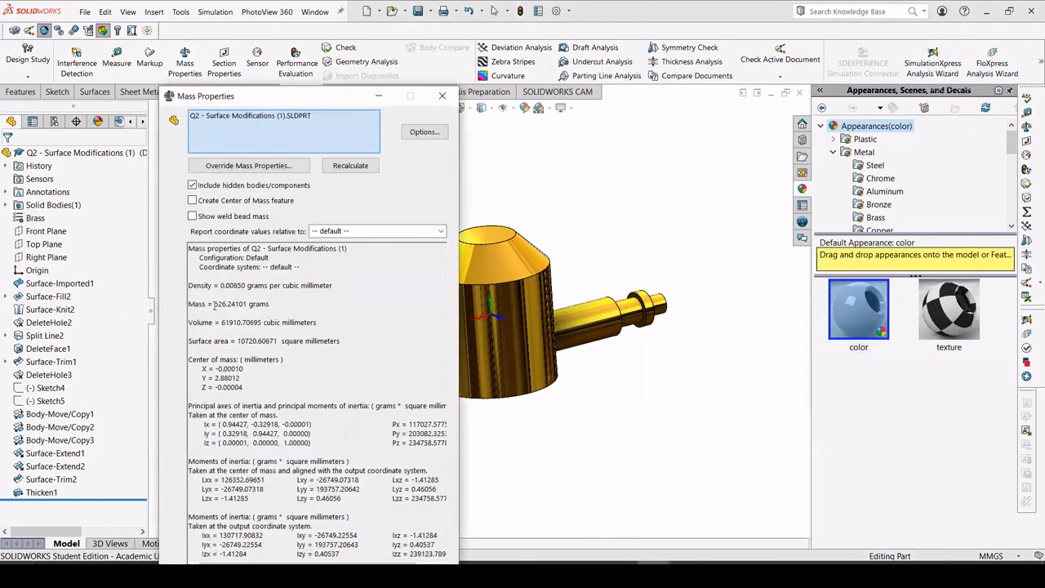
left_click_drag(214, 304, 262, 303)
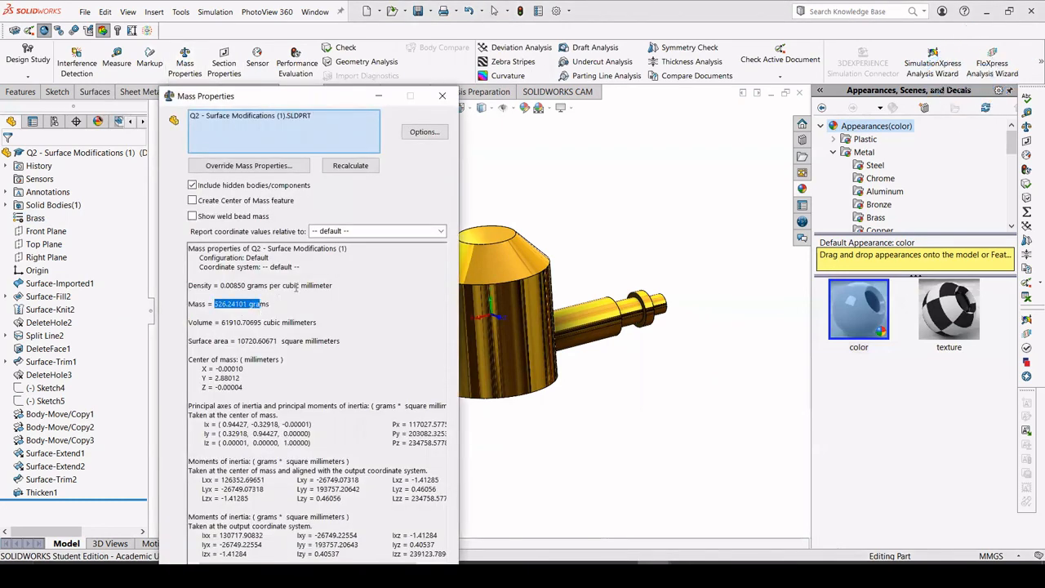
left_click(710, 118)
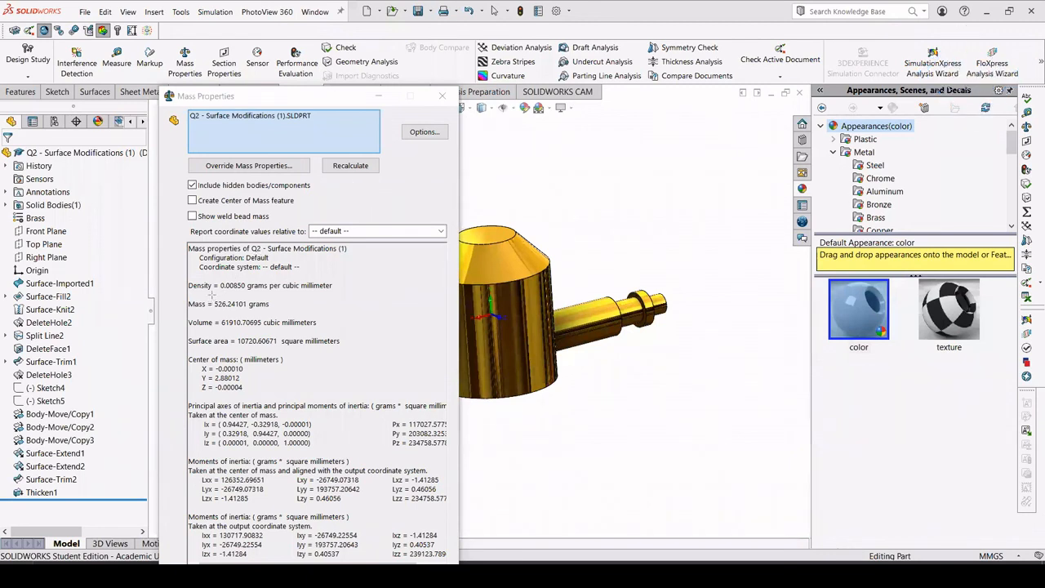
mouse_move(211, 295)
left_mouse_down()
mouse_move(222, 310)
mouse_move(268, 313)
left_mouse_up()
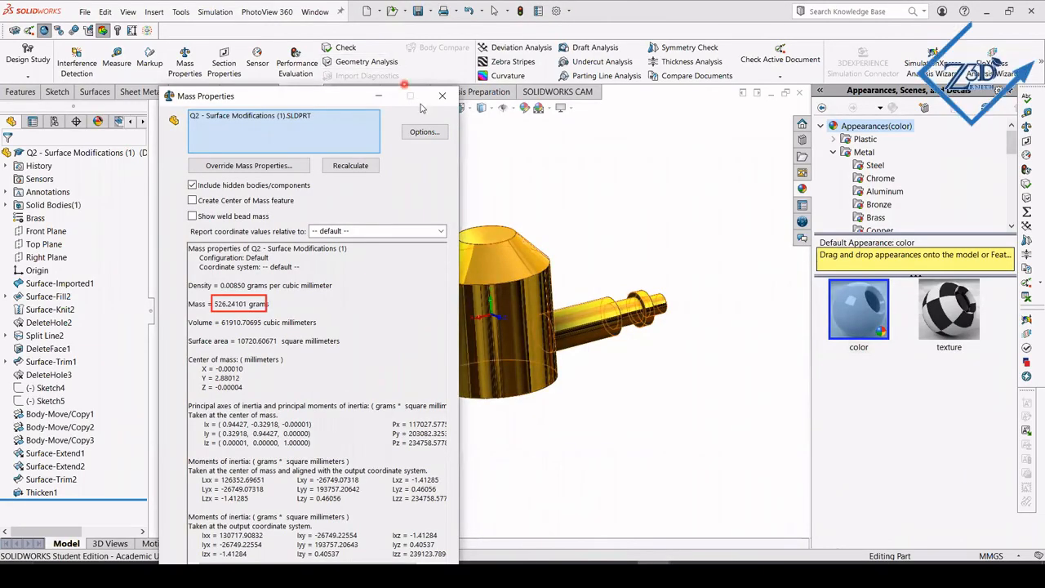
left_click(442, 95)
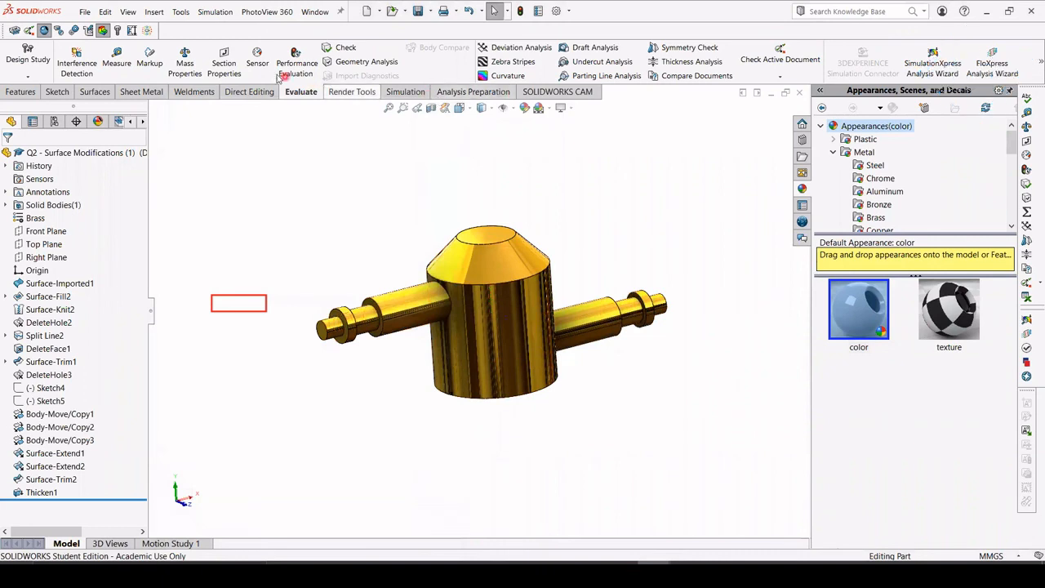